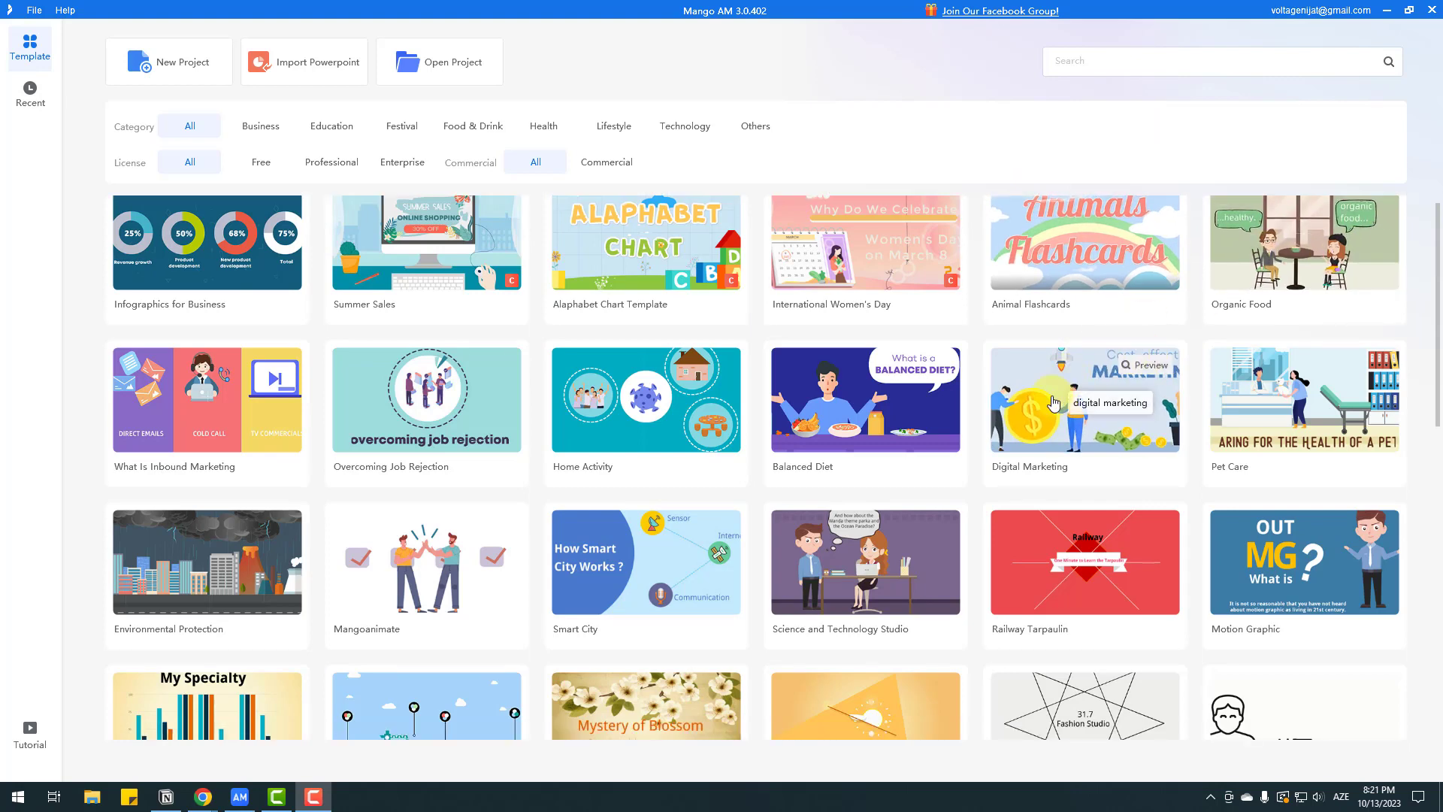
- Browse the Mango AM start page and start a new blank animation project
scroll(1046, 398, "down", 1)
scroll(1047, 398, "down", 3)
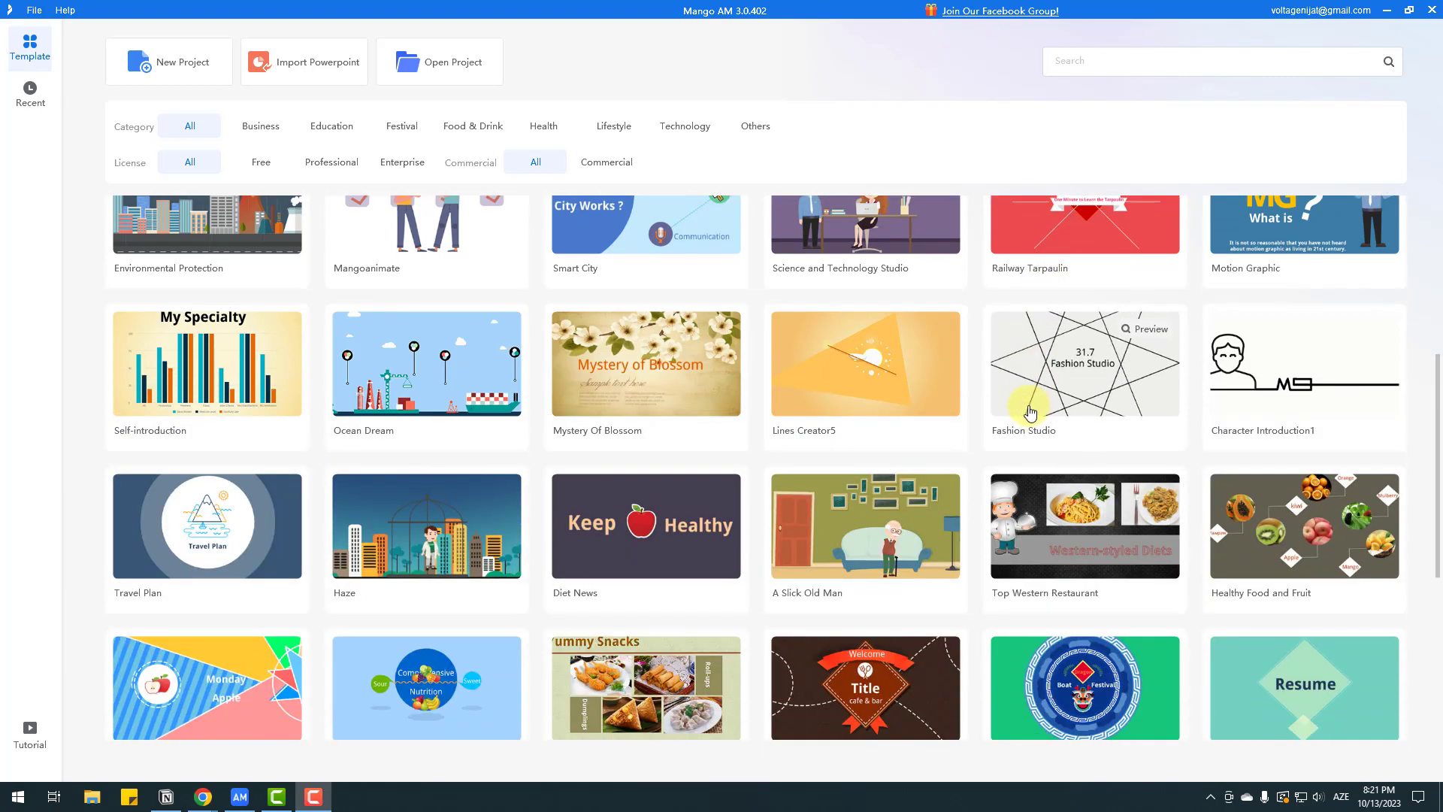
scroll(1024, 409, "up", 1)
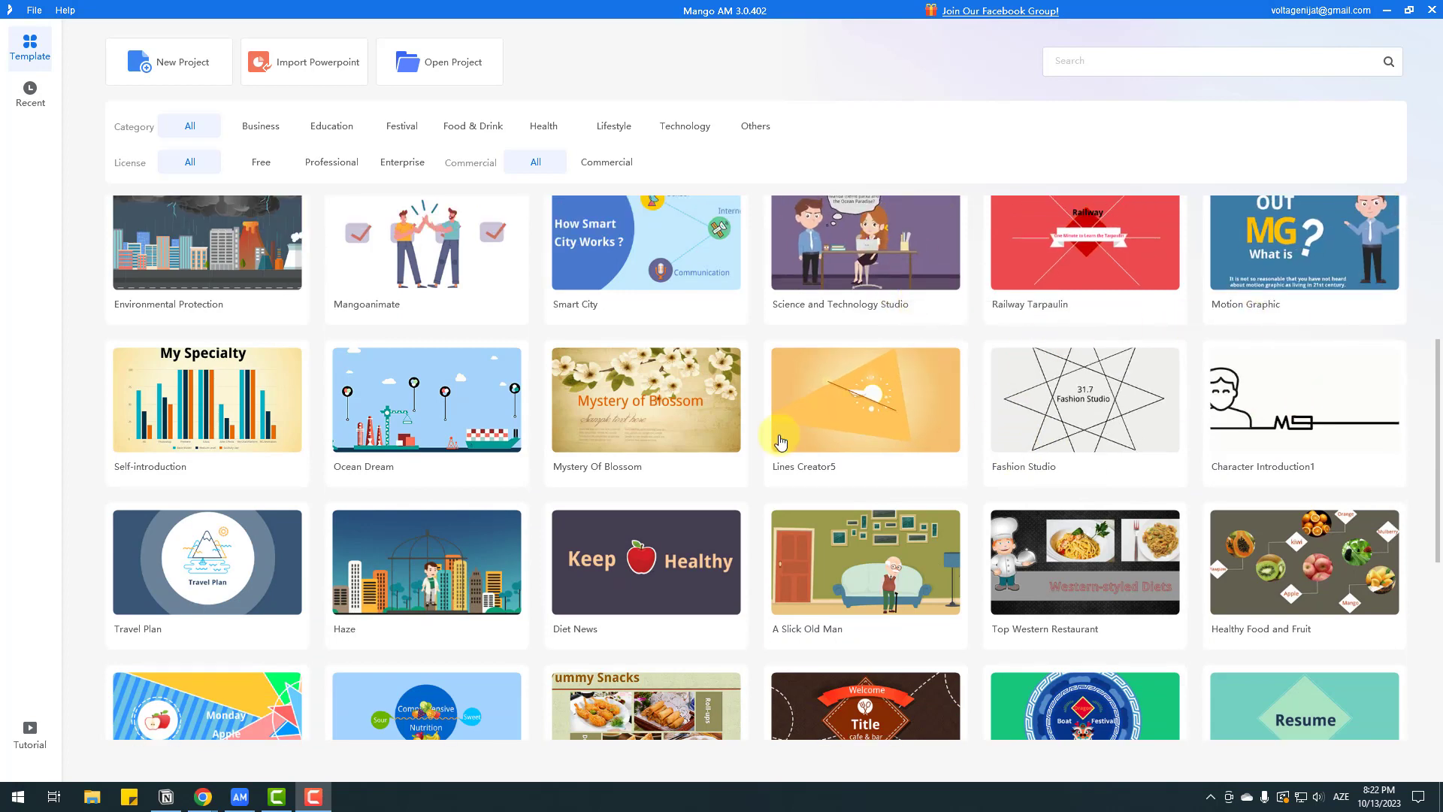
scroll(617, 464, "down", 1)
scroll(617, 463, "down", 2)
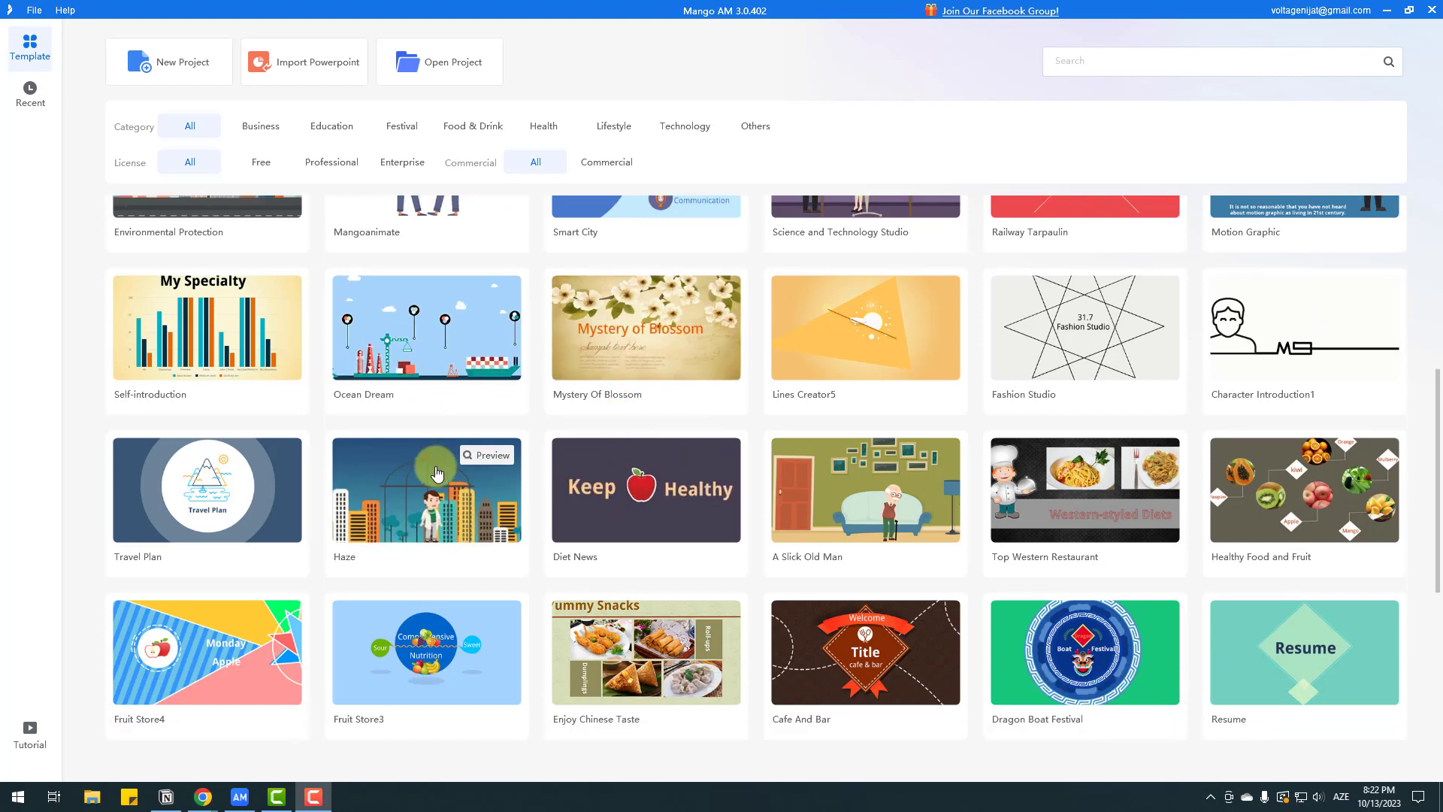
scroll(207, 301, "down", 2)
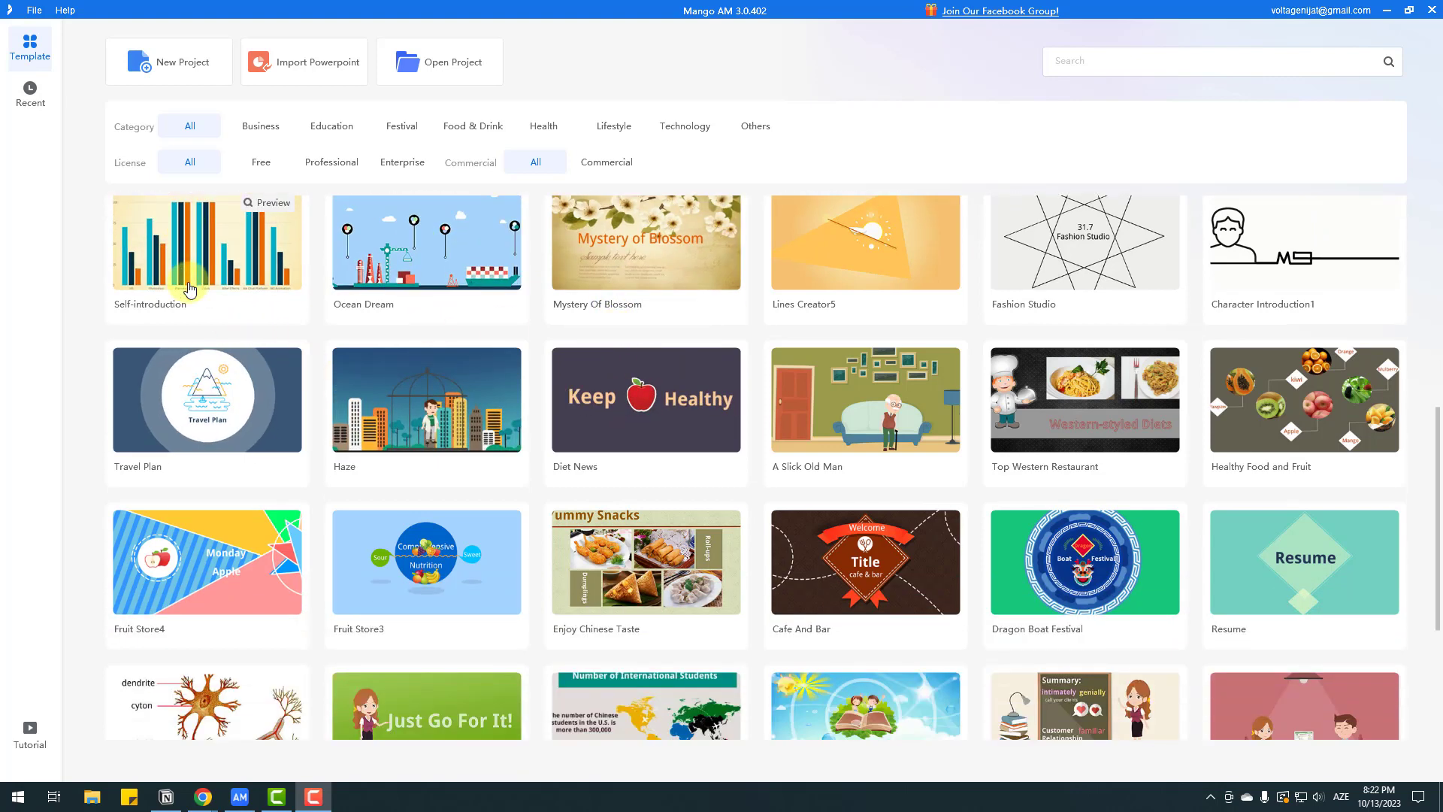
scroll(202, 298, "down", 2)
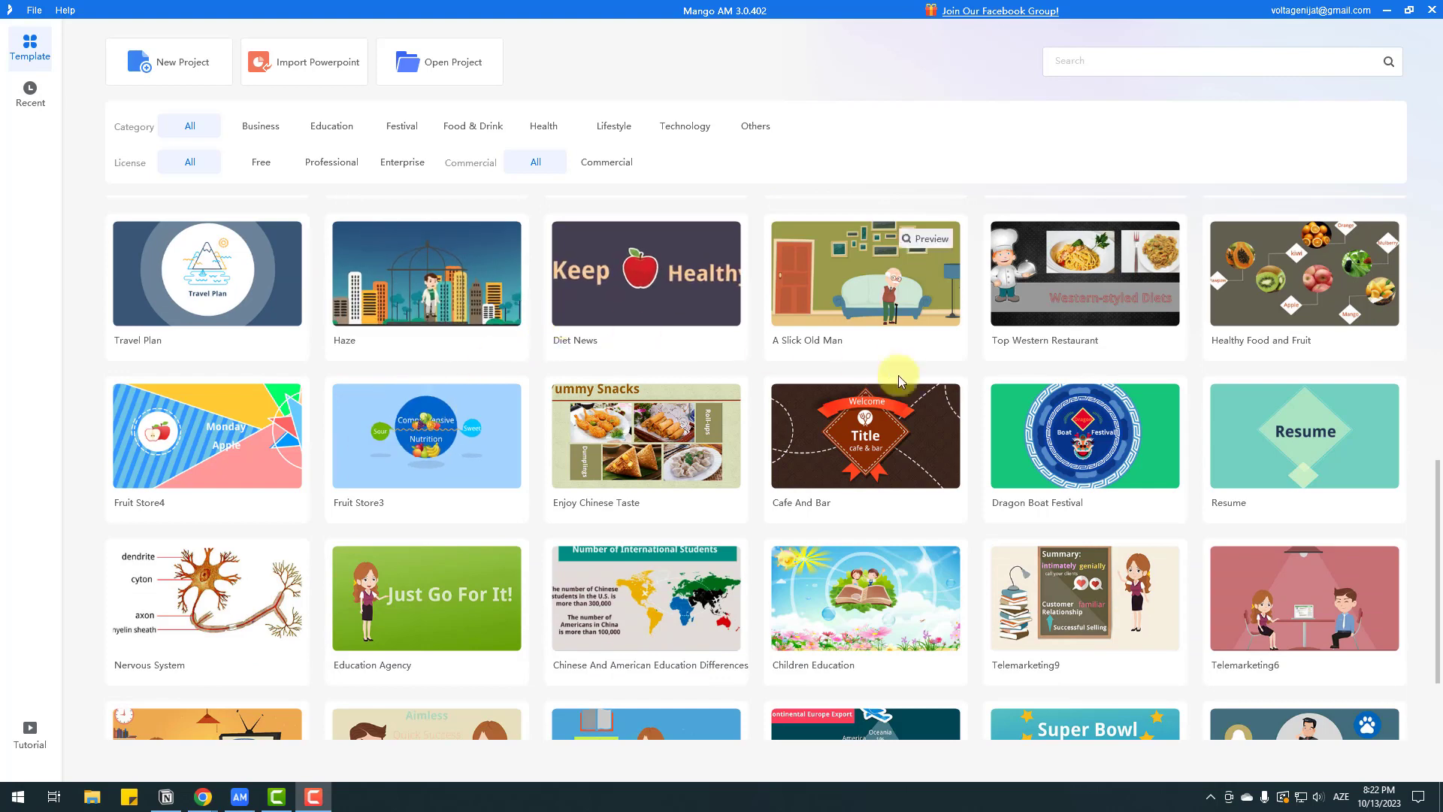
scroll(912, 391, "down", 2)
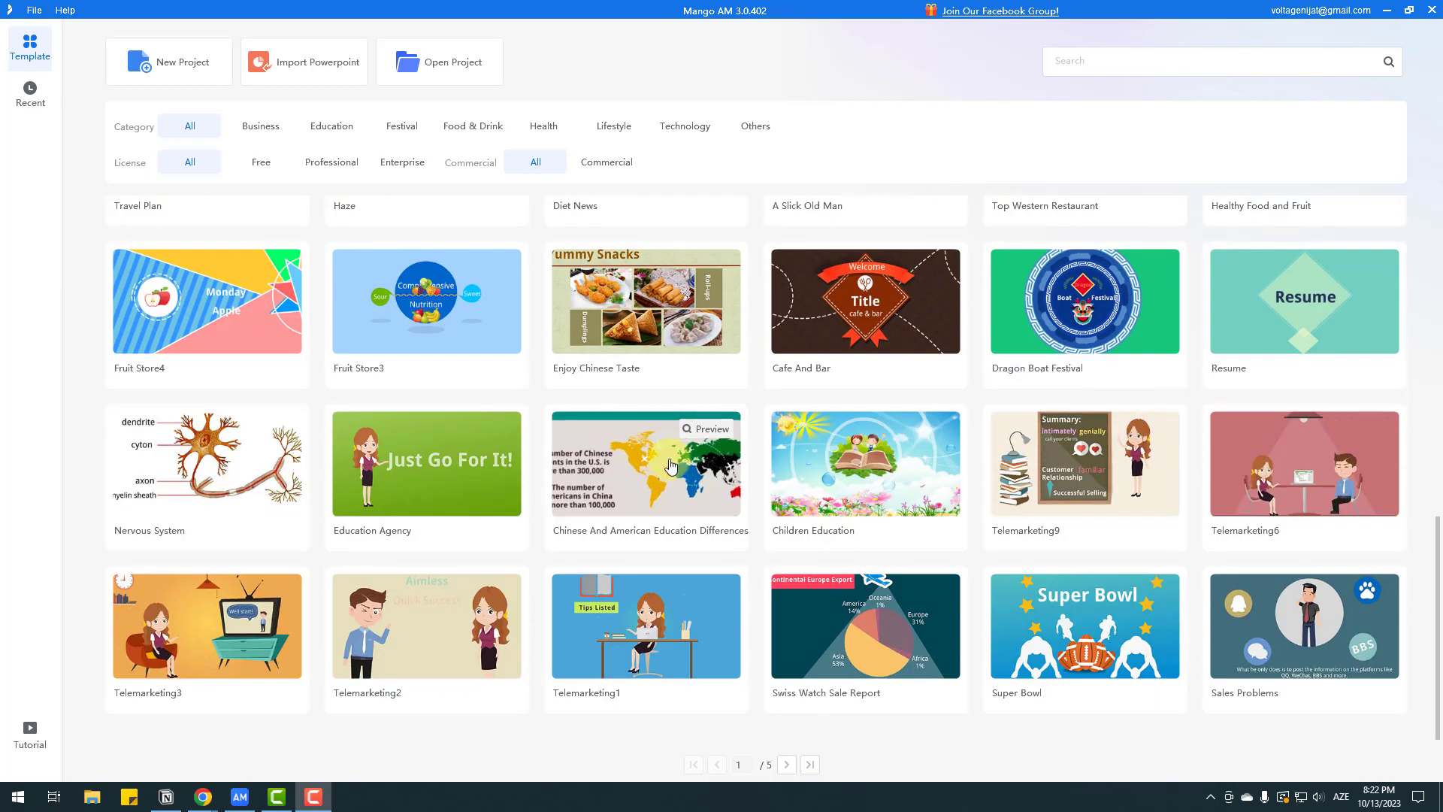
scroll(671, 465, "up", 2)
scroll(671, 466, "up", 5)
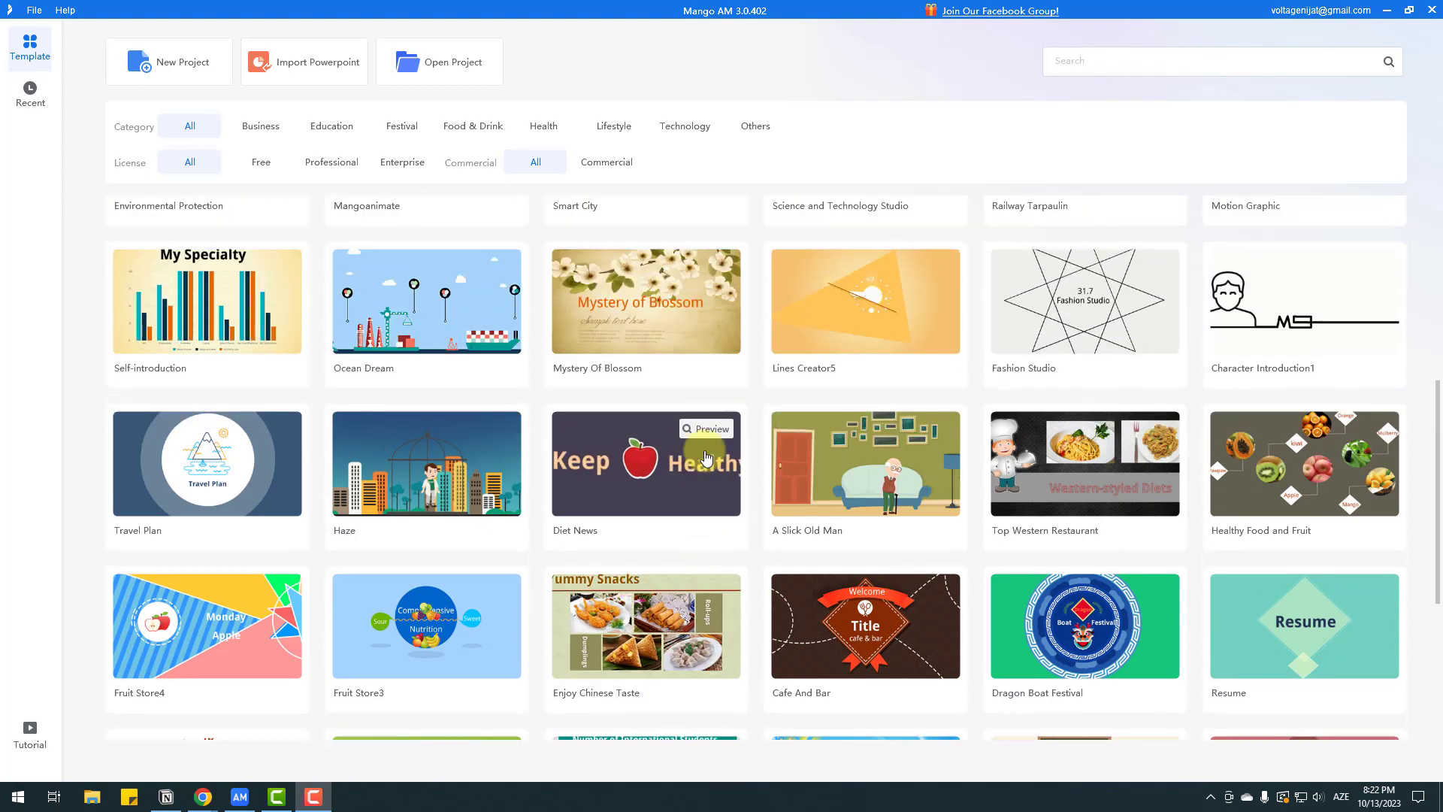
scroll(707, 457, "up", 3)
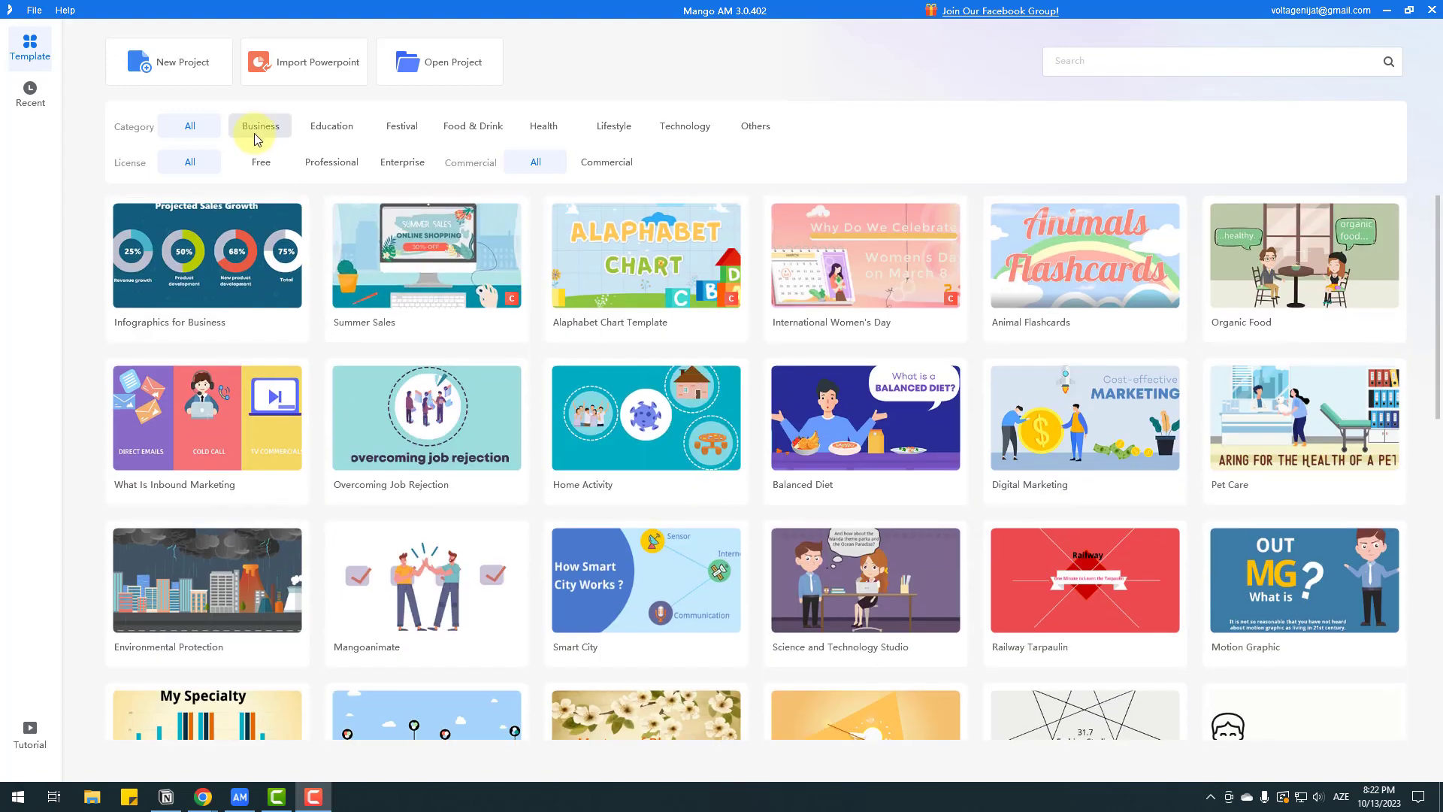
left_click(180, 72)
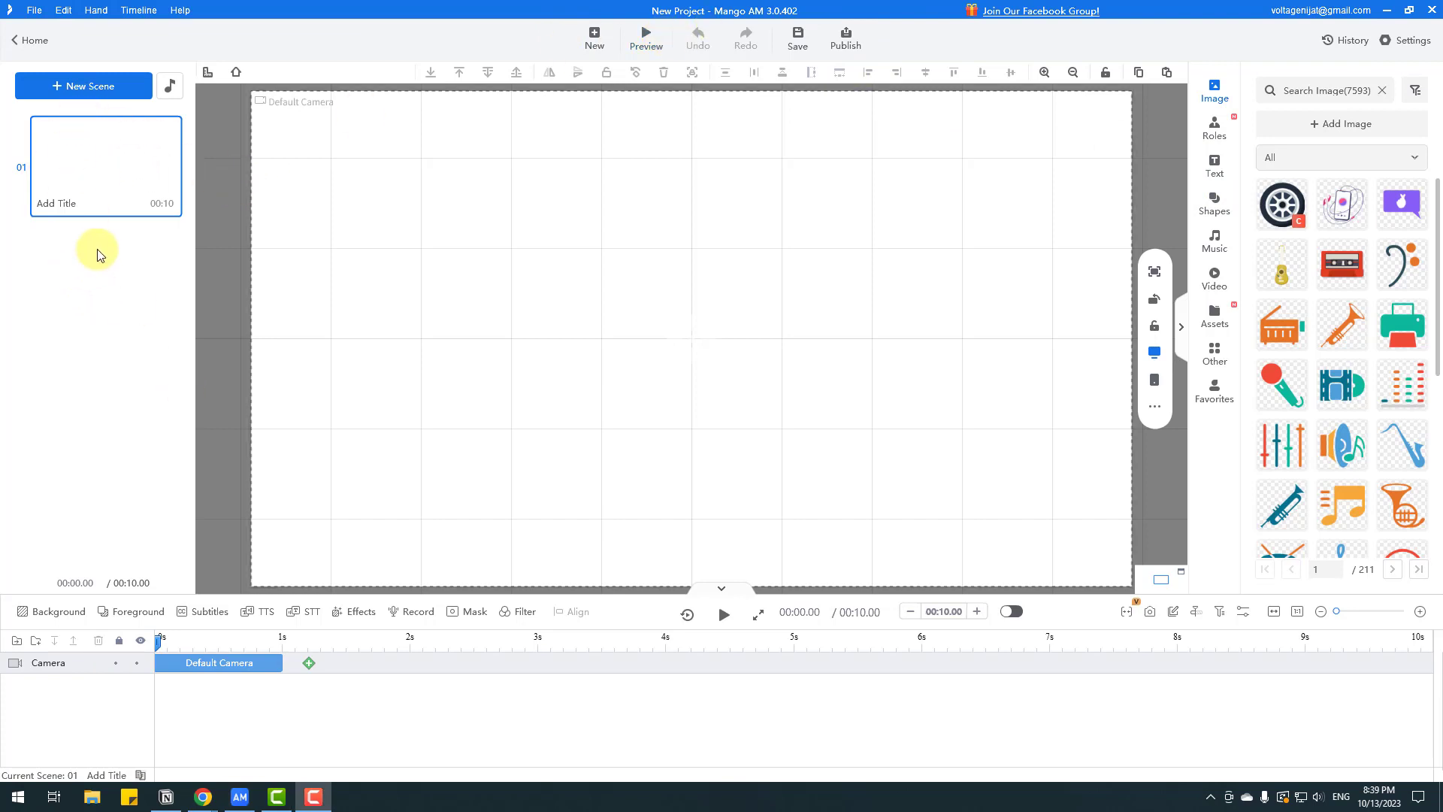
- Replace the first scene with the official Suburb scene
mouse_move(74, 187)
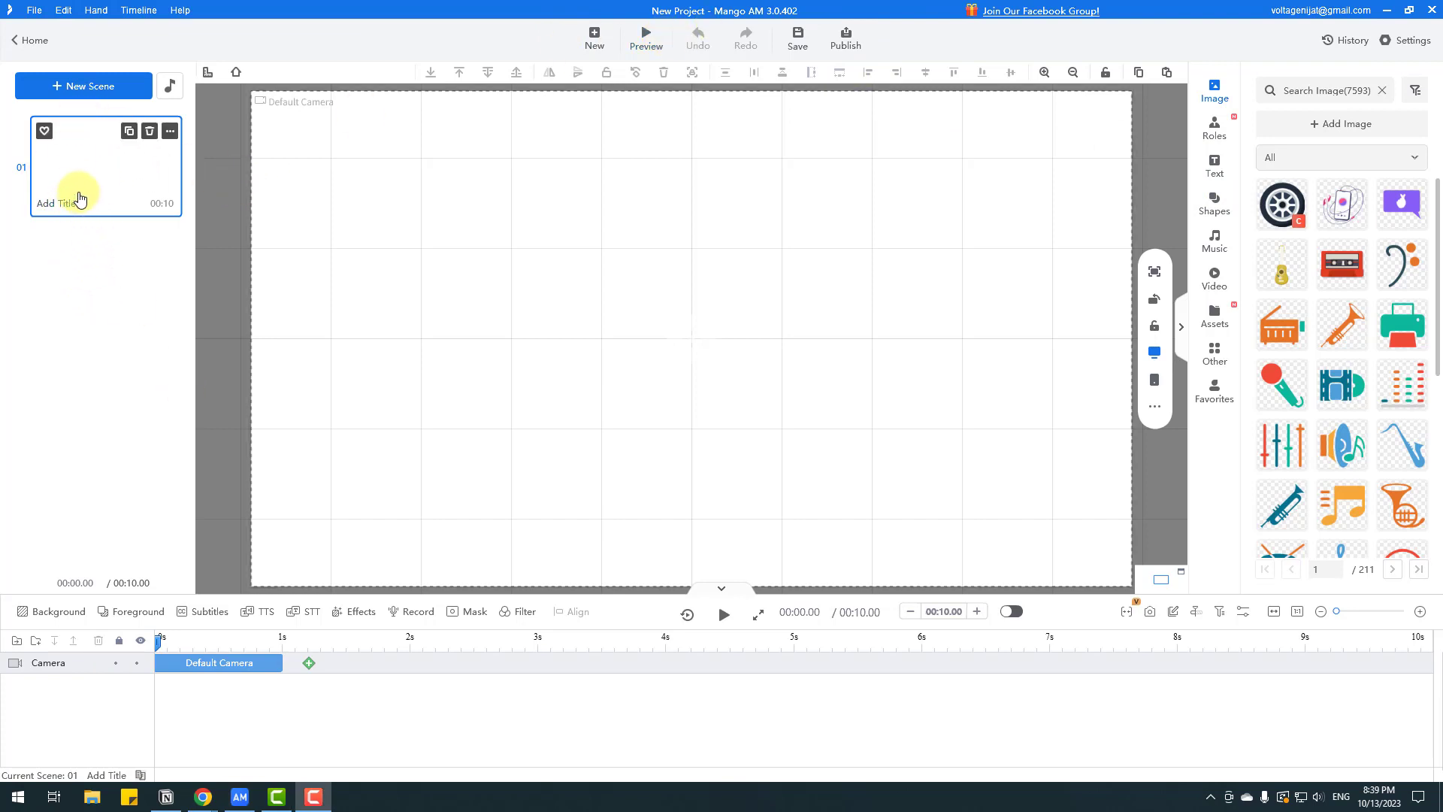
right_click(97, 166)
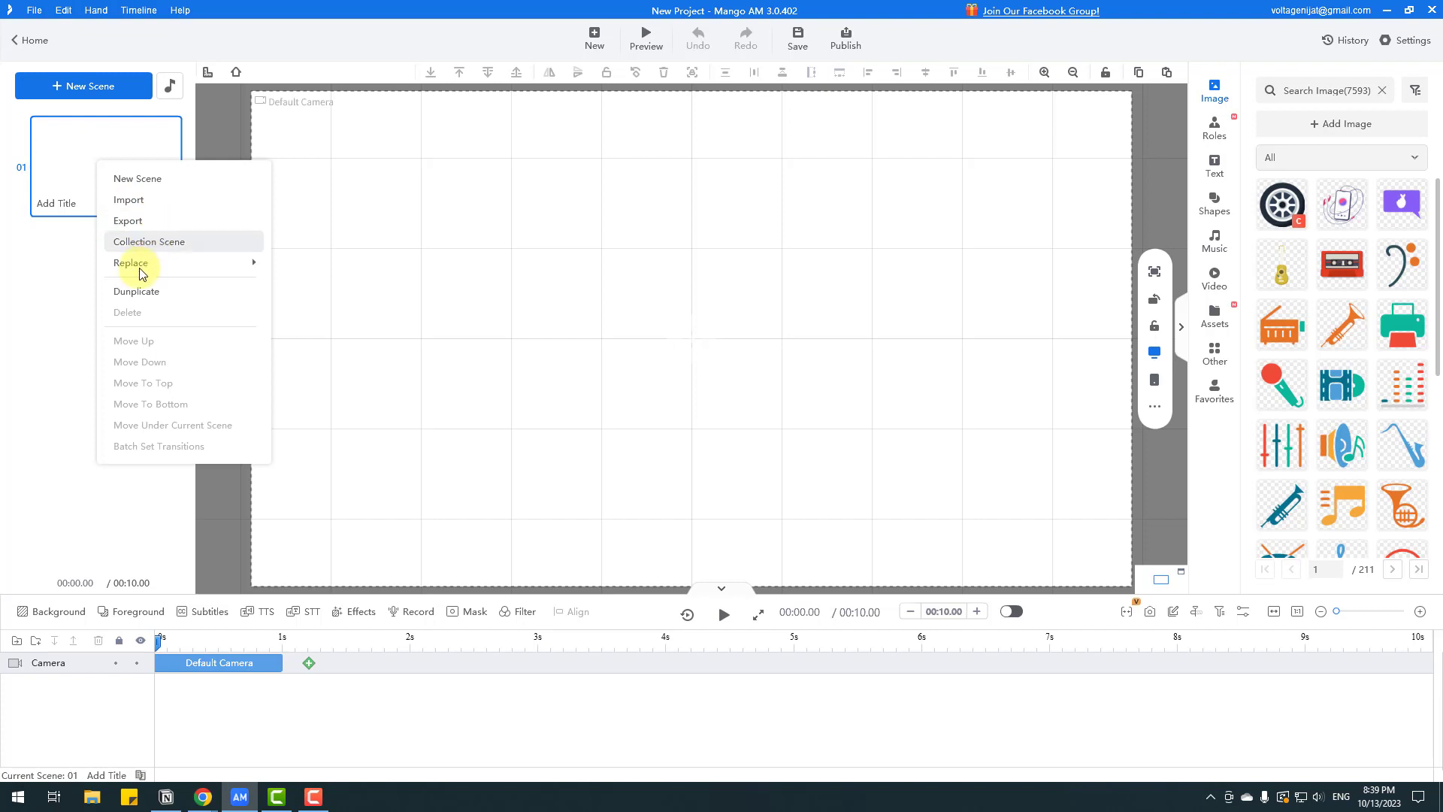
mouse_move(143, 270)
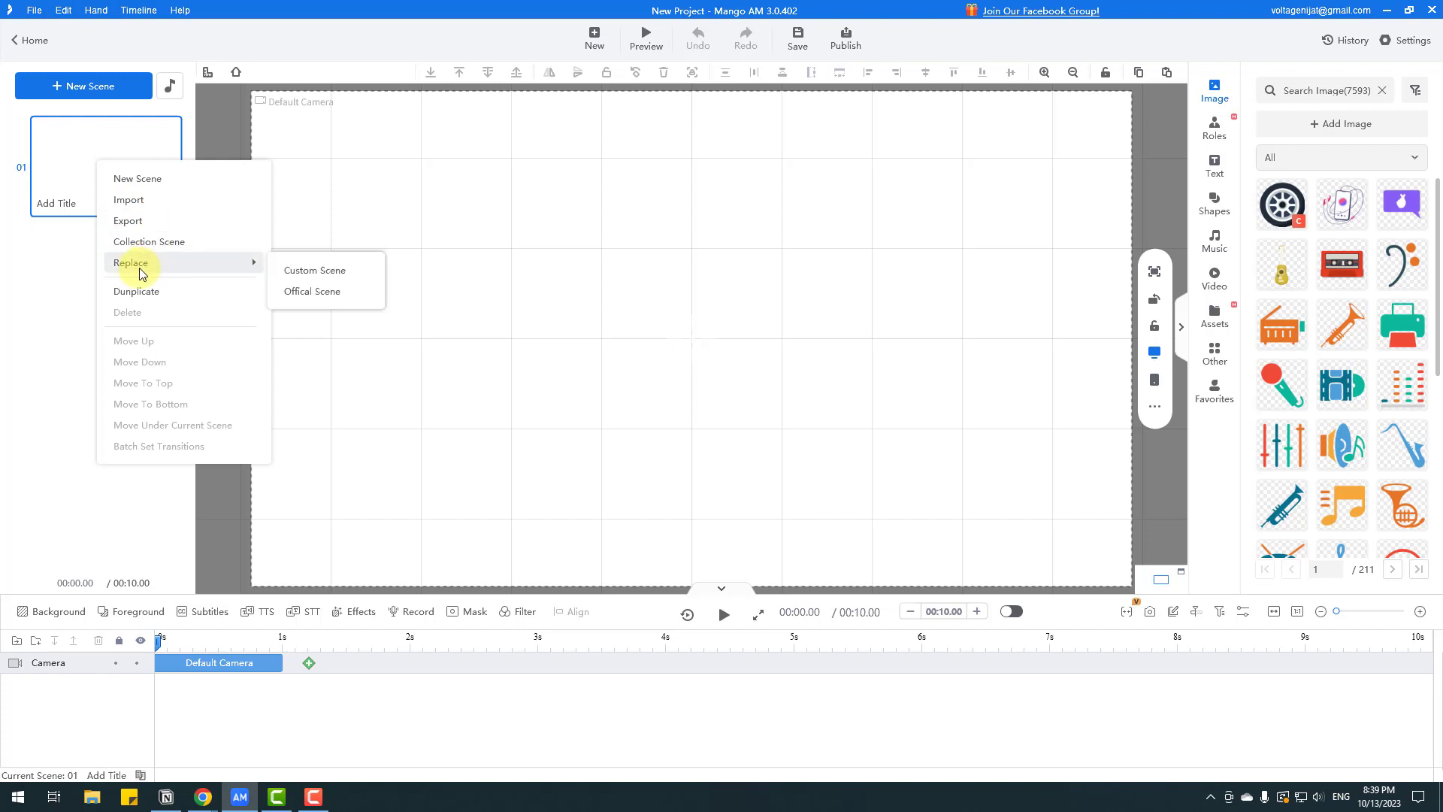
left_click(336, 299)
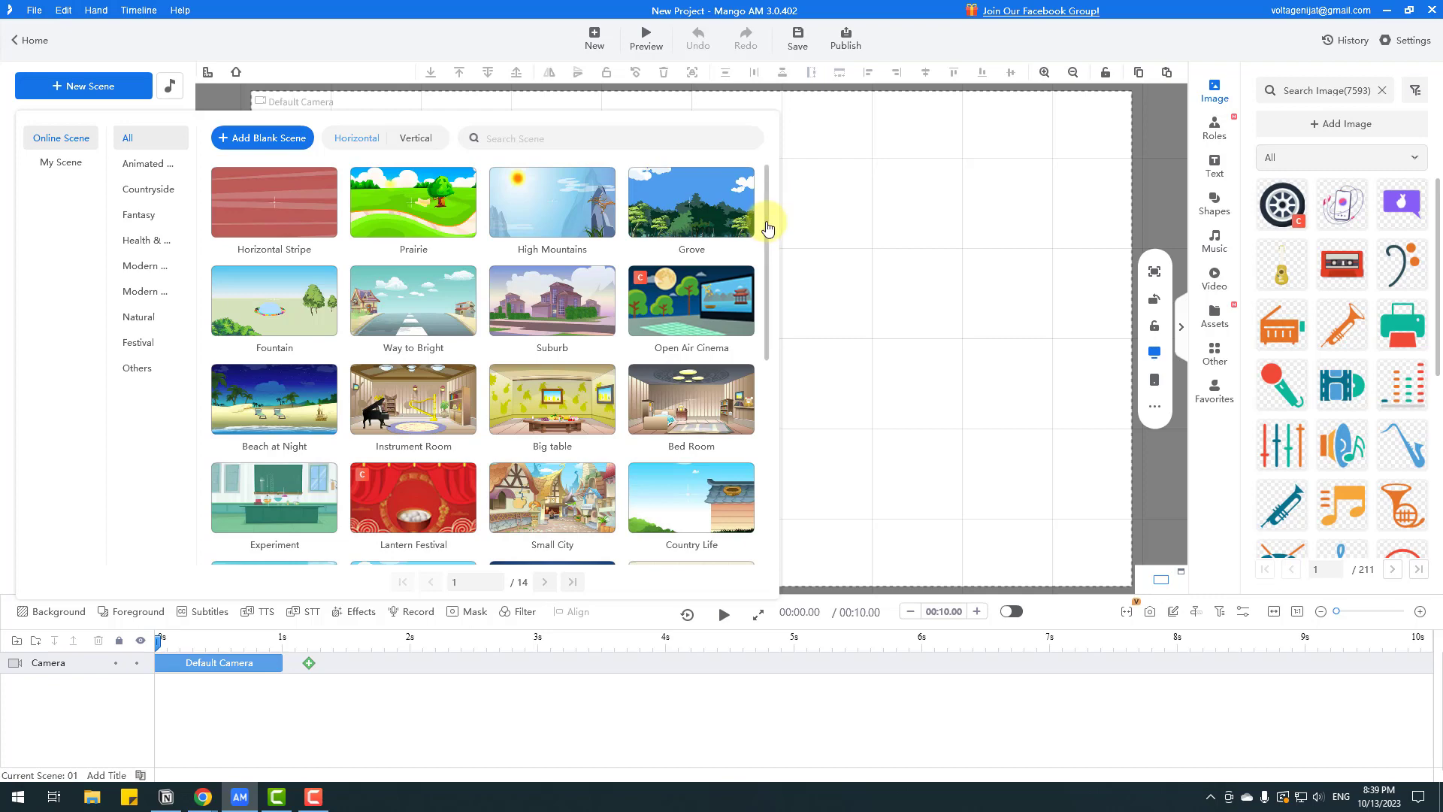
left_click(545, 301)
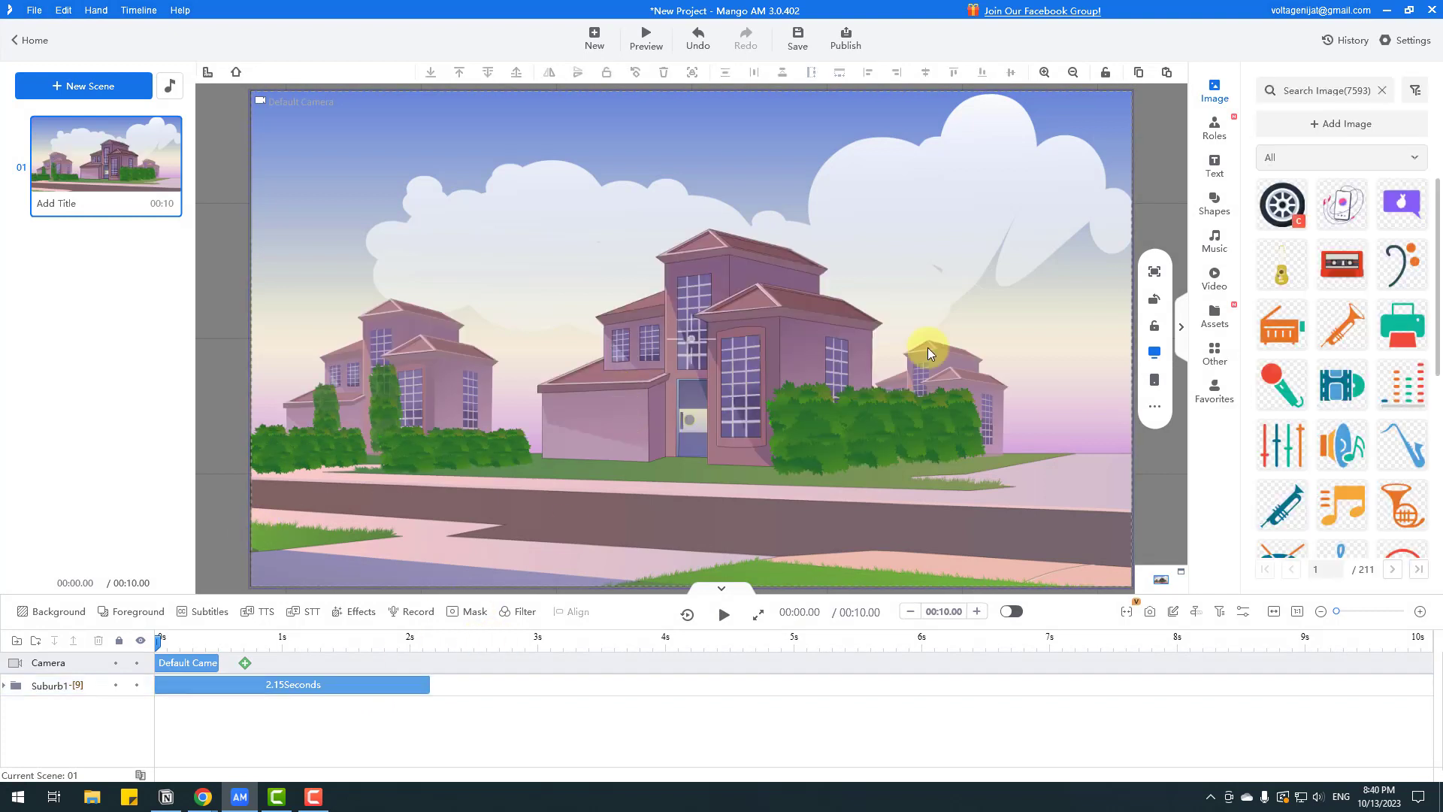
- Add the official Male Teacher role performing the Walk & Talk motion to the Suburb scene
left_click(1202, 126)
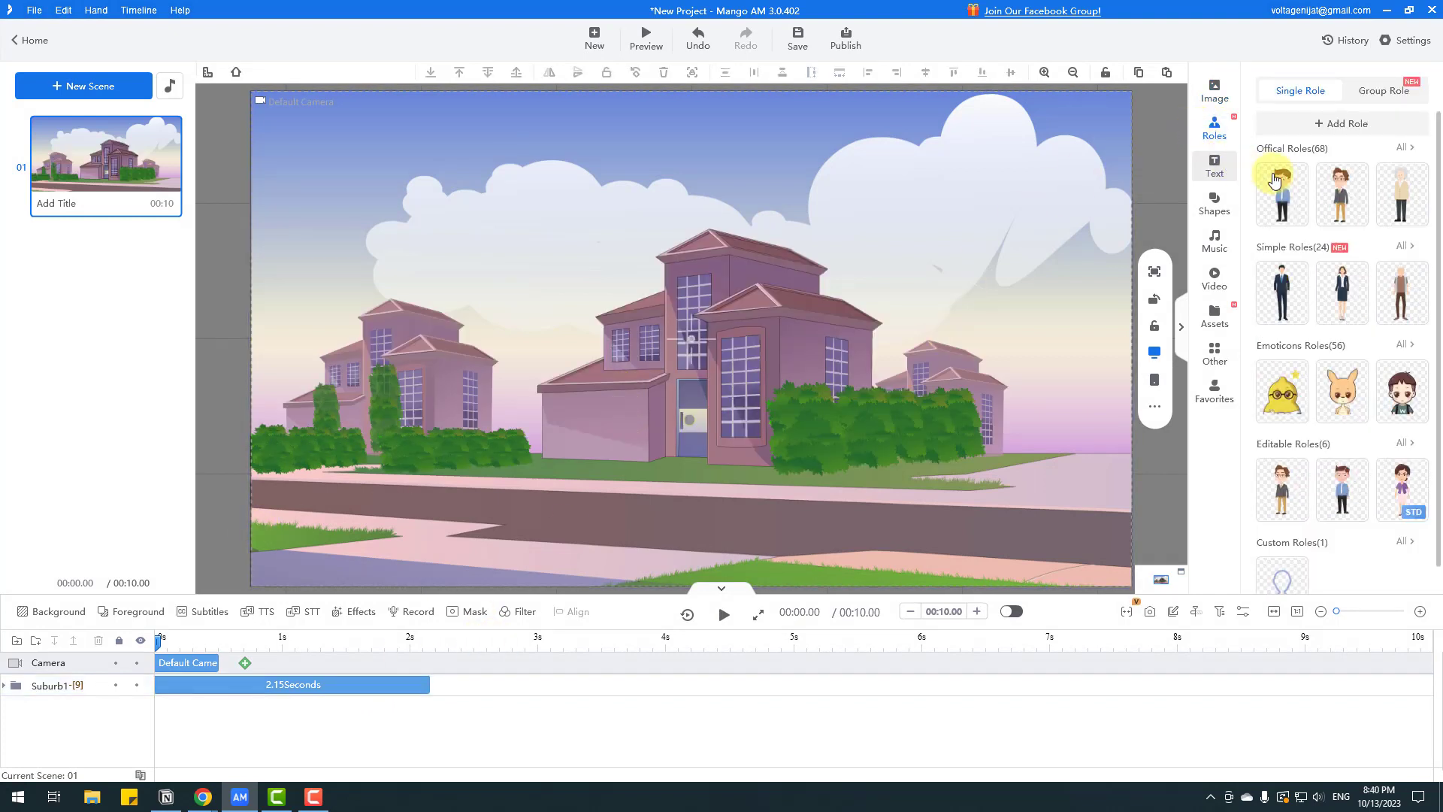
left_click(1403, 149)
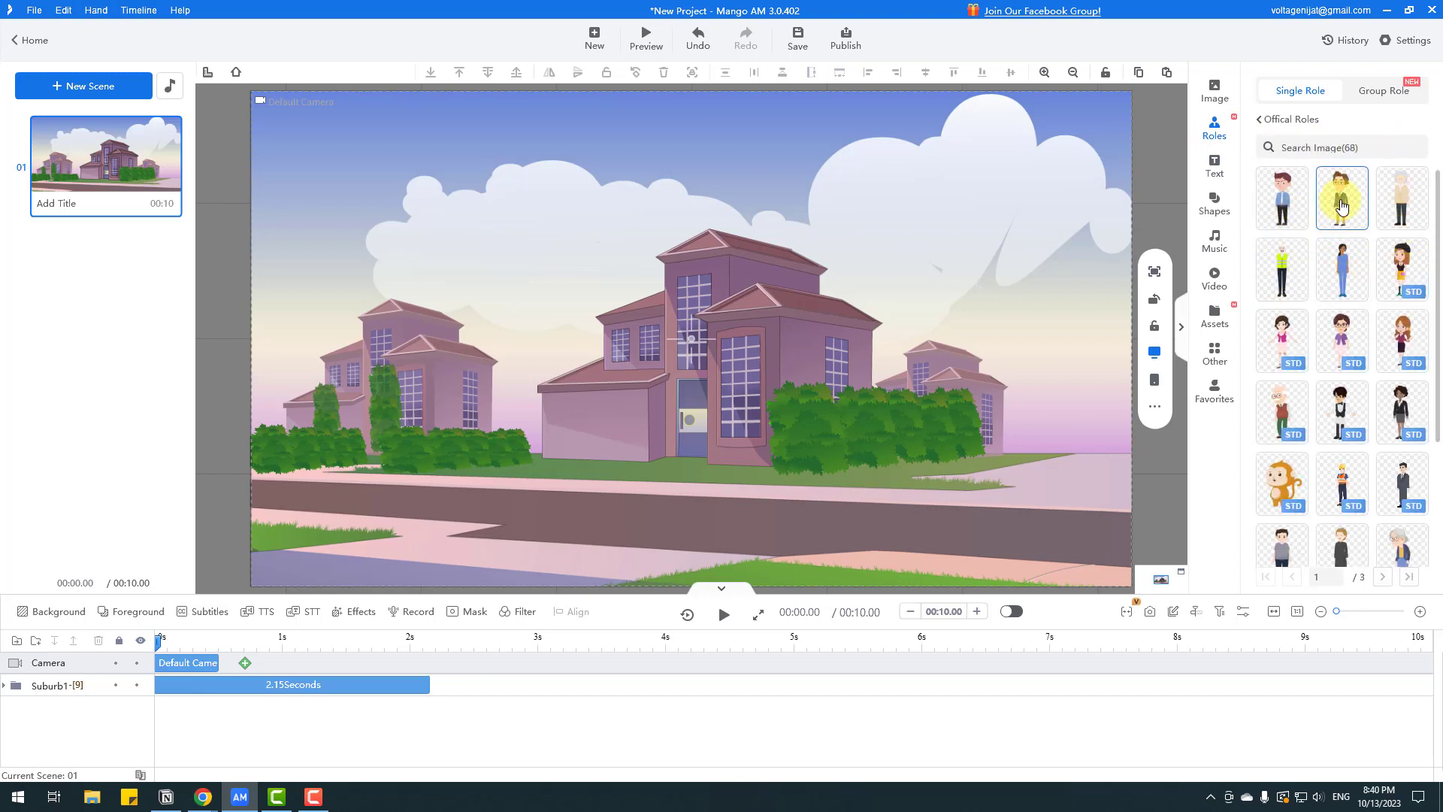
scroll(1344, 294, "down", 1)
scroll(1330, 294, "down", 1)
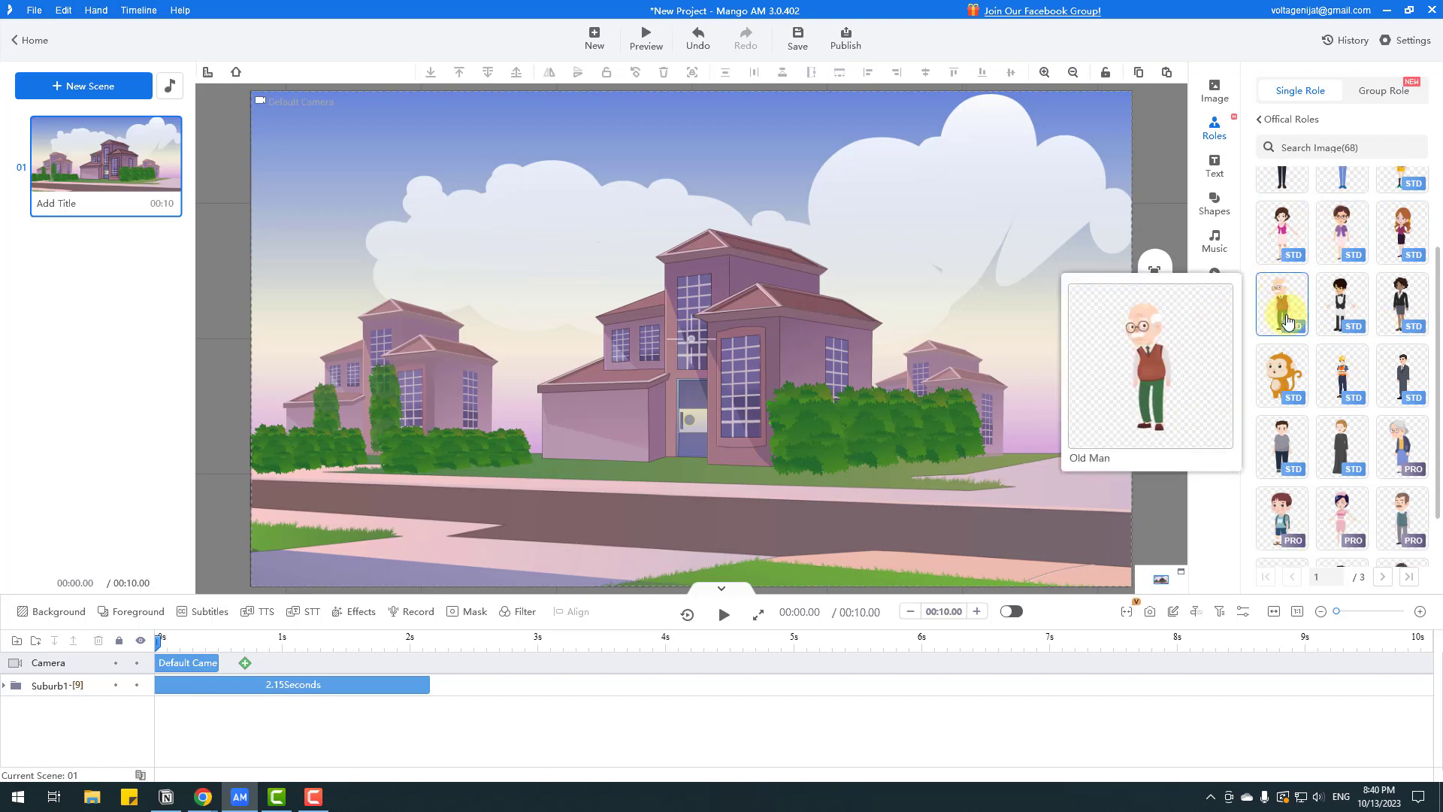
scroll(1300, 310, "down", 1)
scroll(1345, 392, "up", 3)
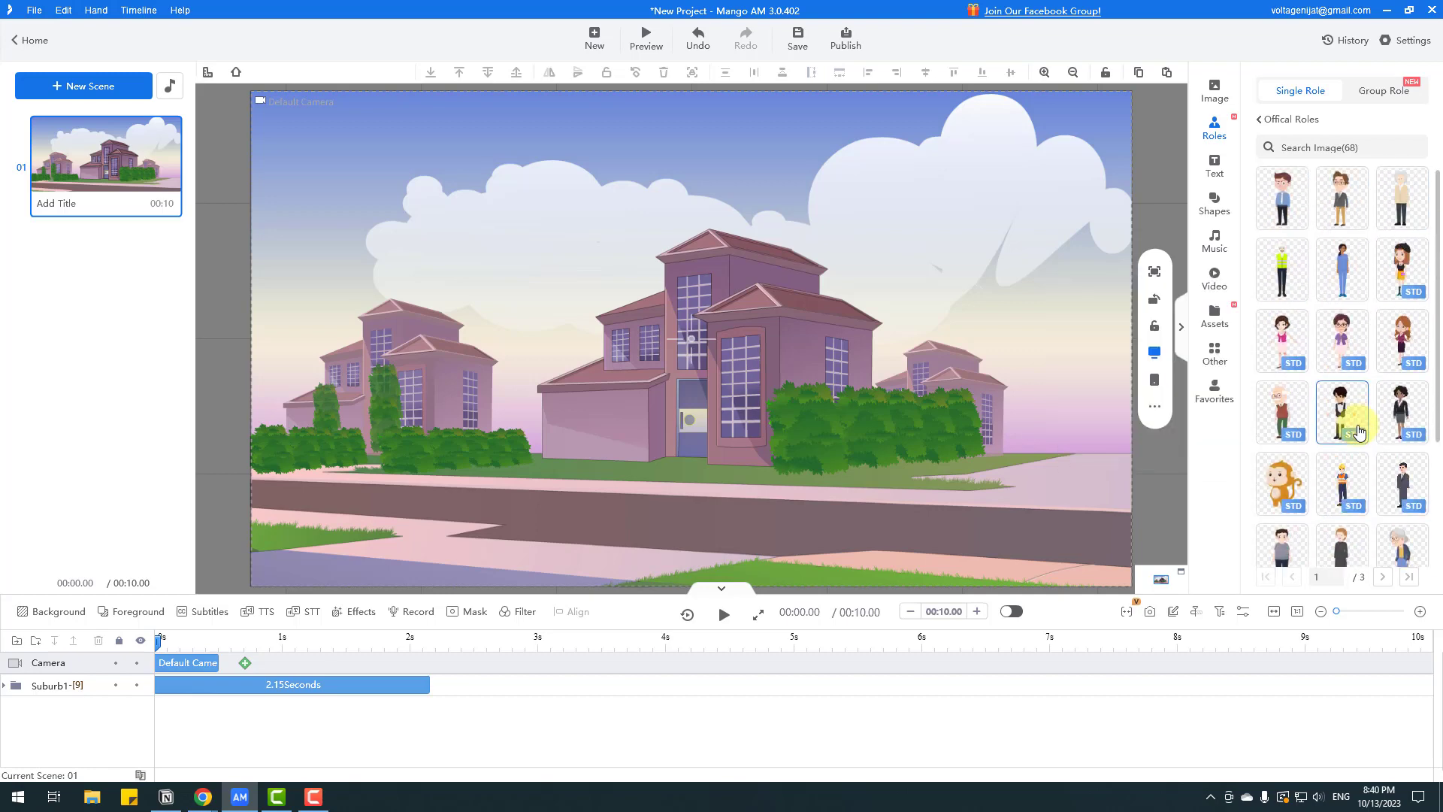
mouse_move(1356, 434)
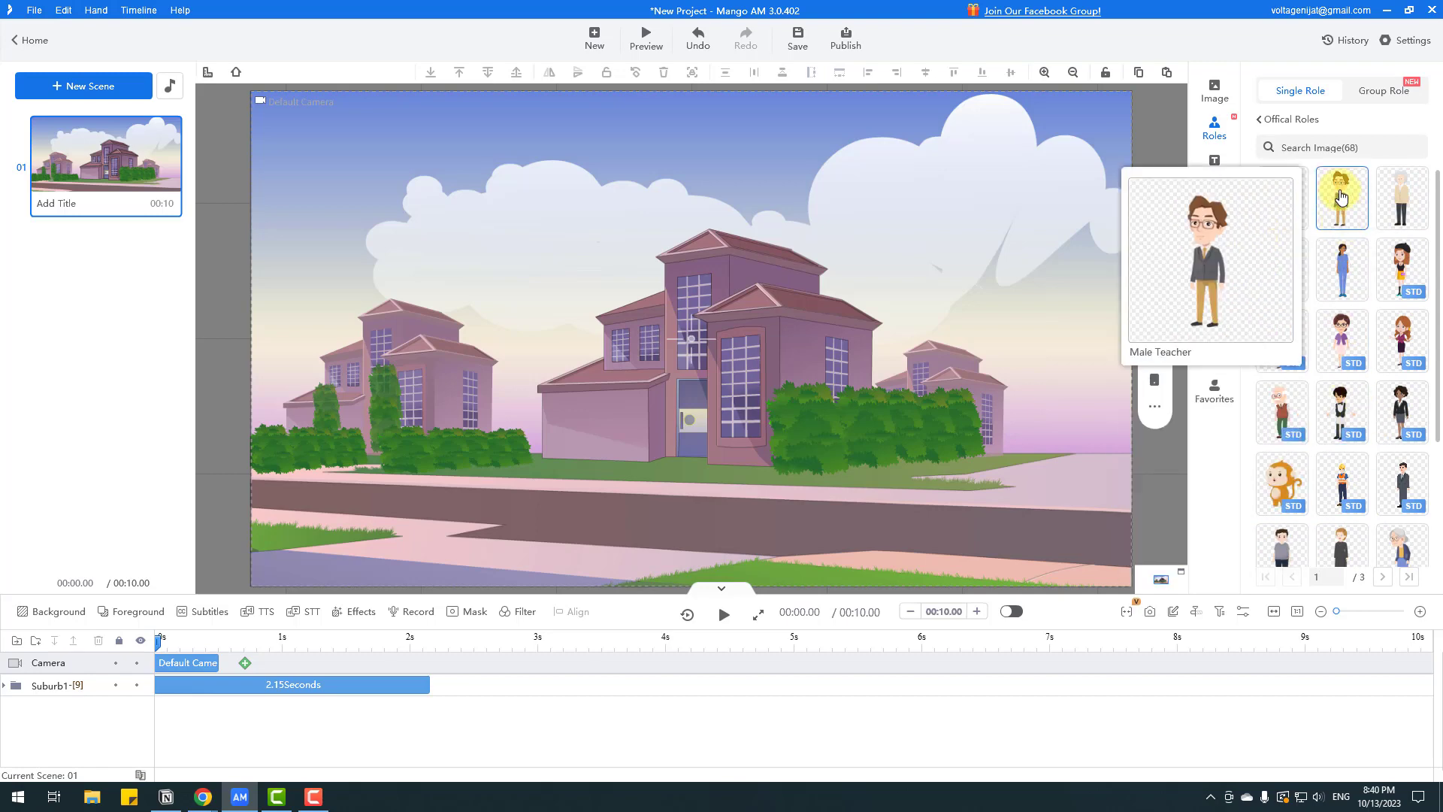
left_click(1340, 197)
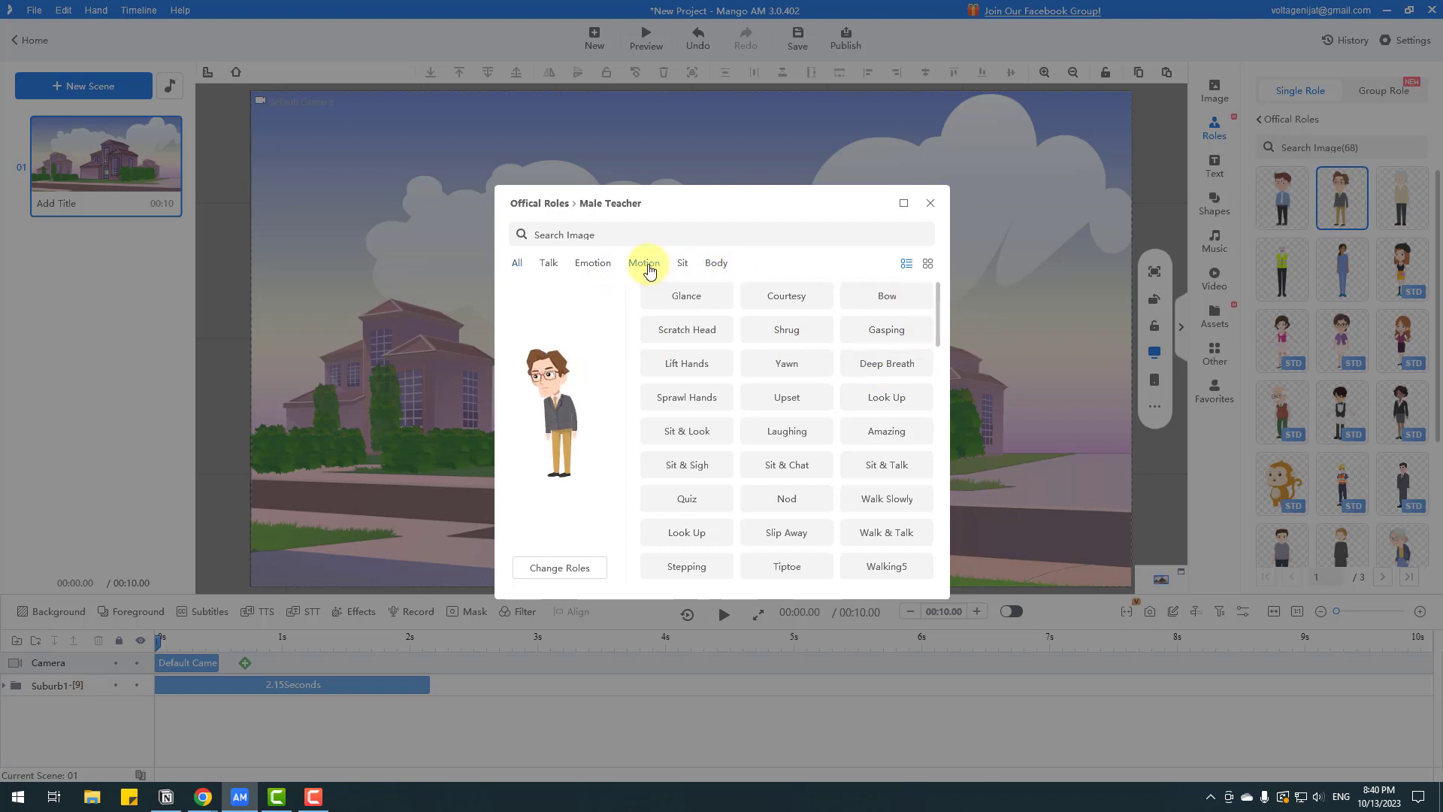
left_click(649, 269)
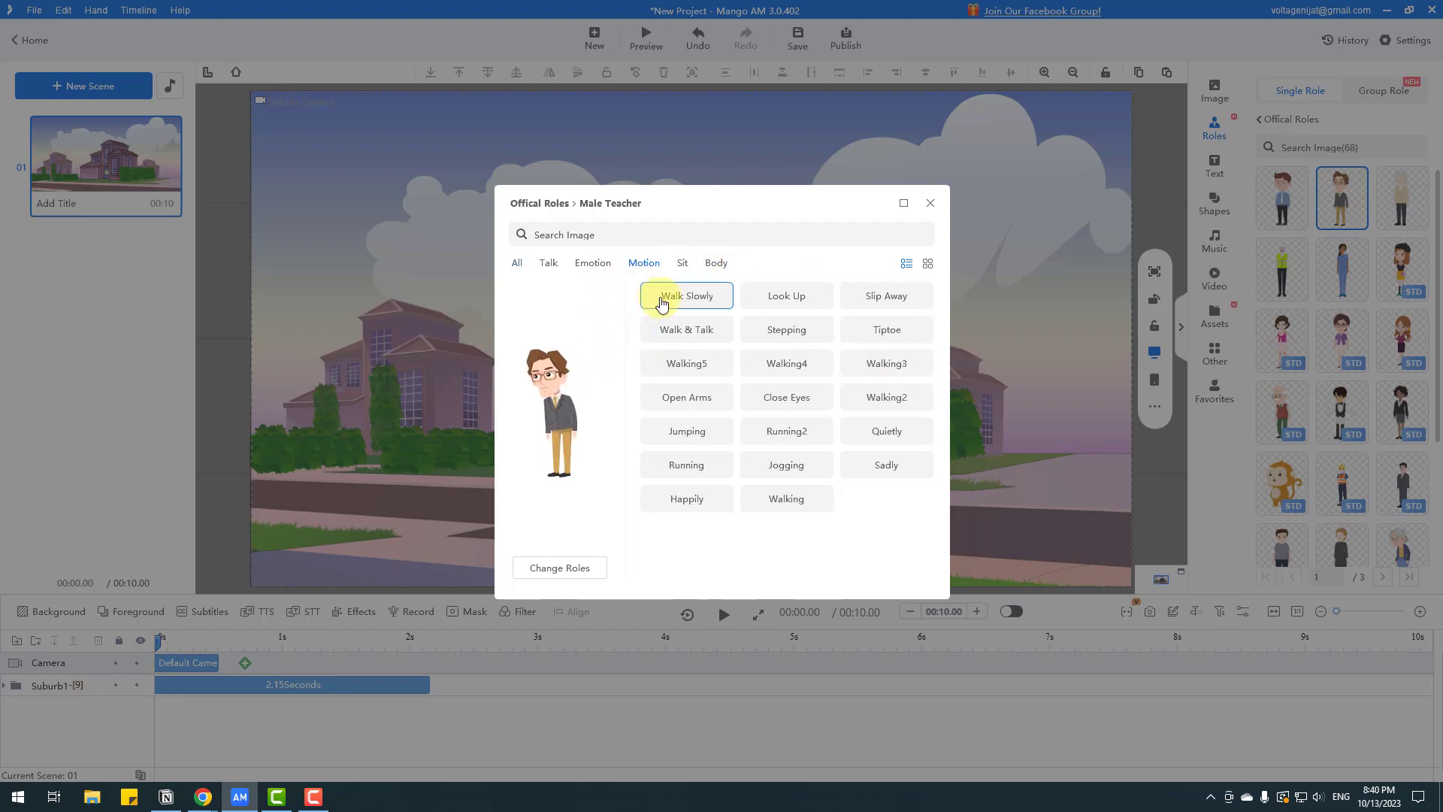
left_click(661, 334)
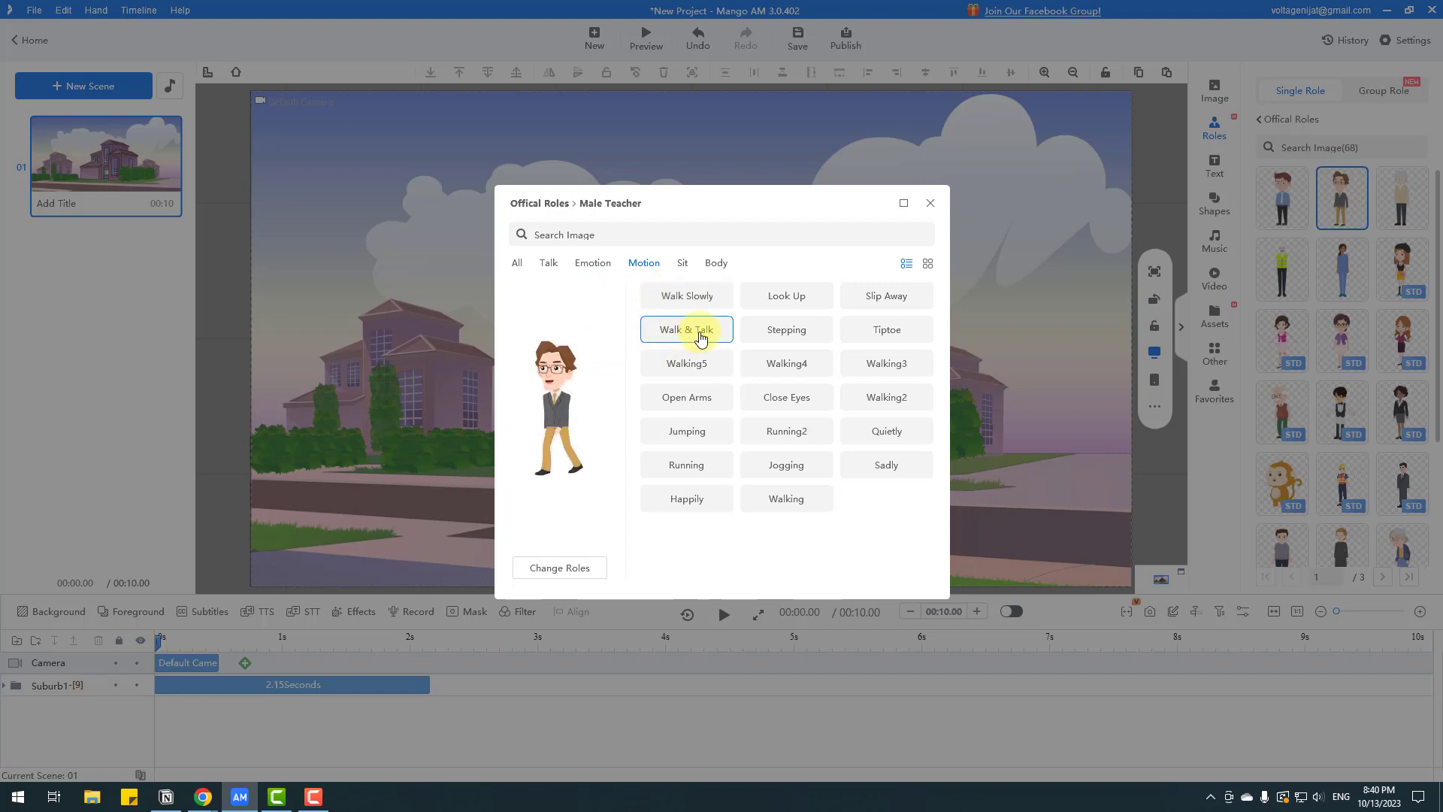
double_click(699, 337)
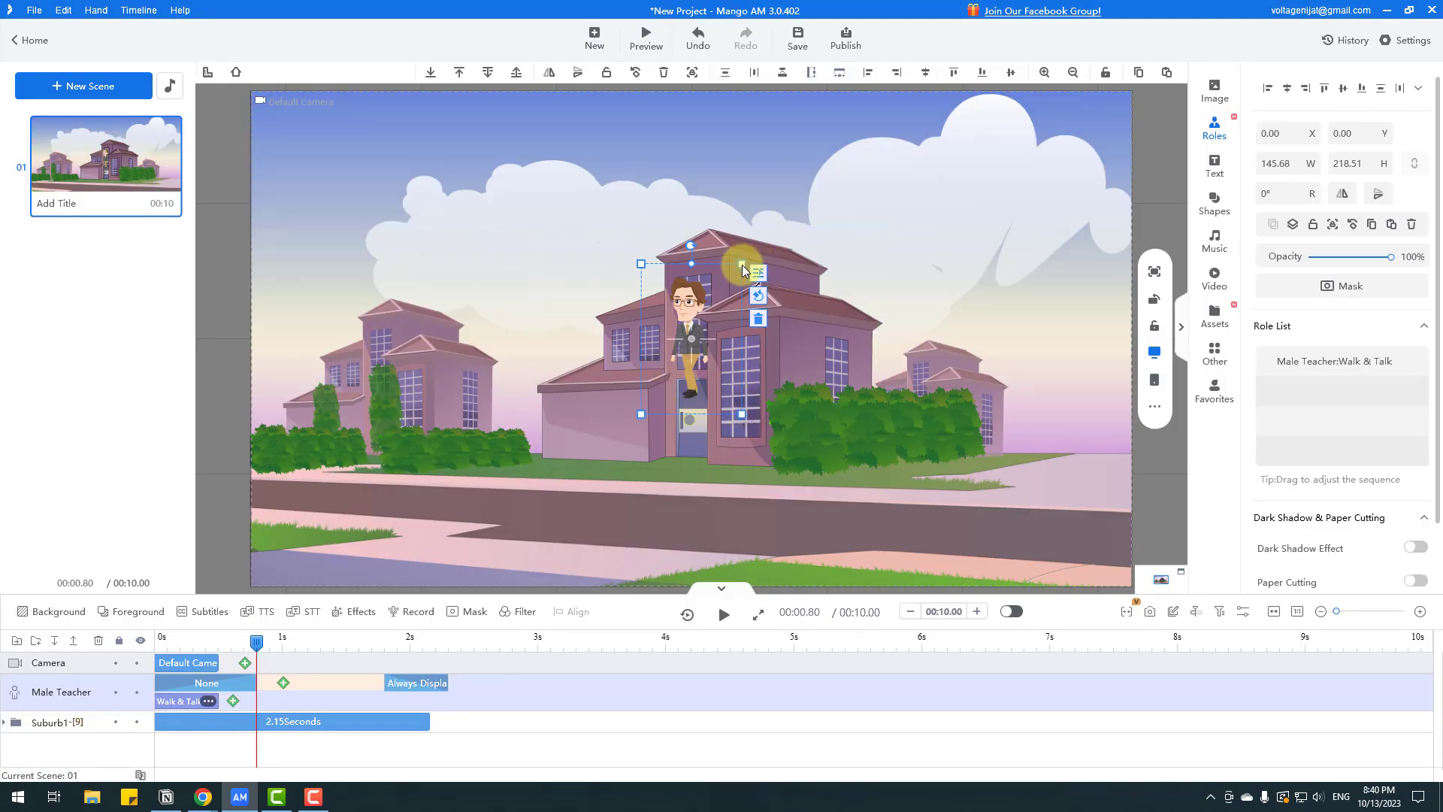
- Enlarge the Male Teacher, place him on the street at right, and preview playback
left_click_drag(743, 269, 759, 239)
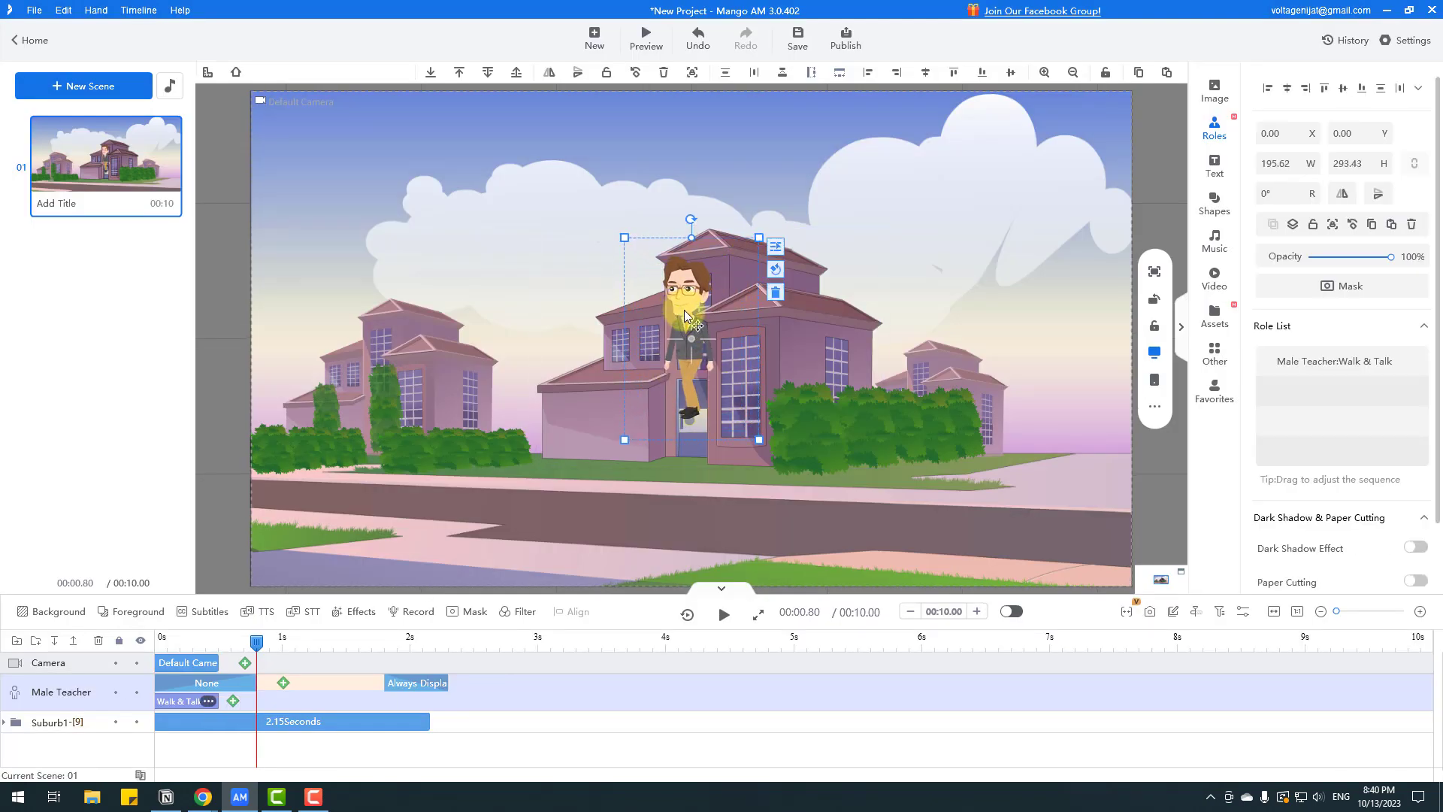
left_click_drag(685, 316, 1058, 413)
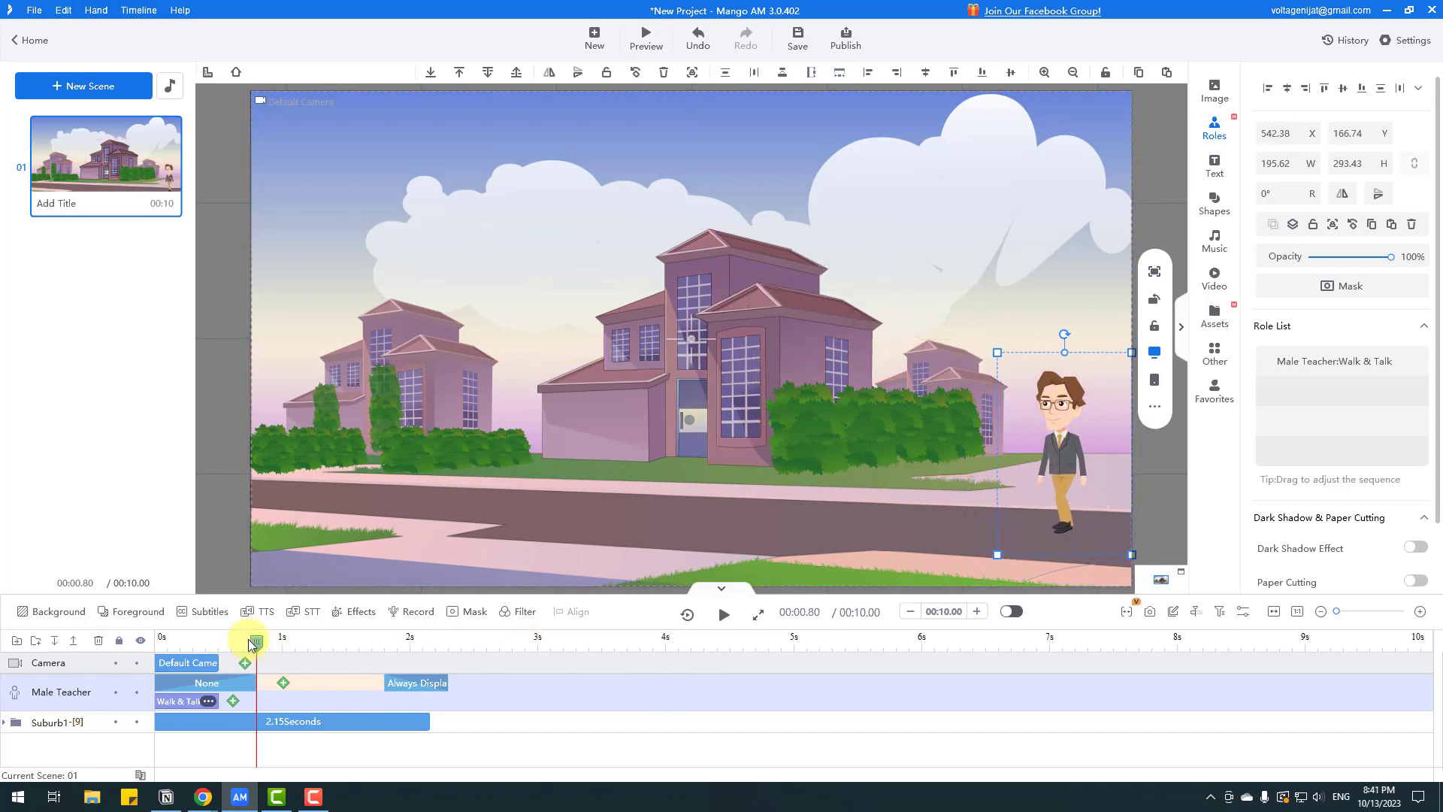
left_click_drag(249, 644, 159, 640)
left_click(724, 616)
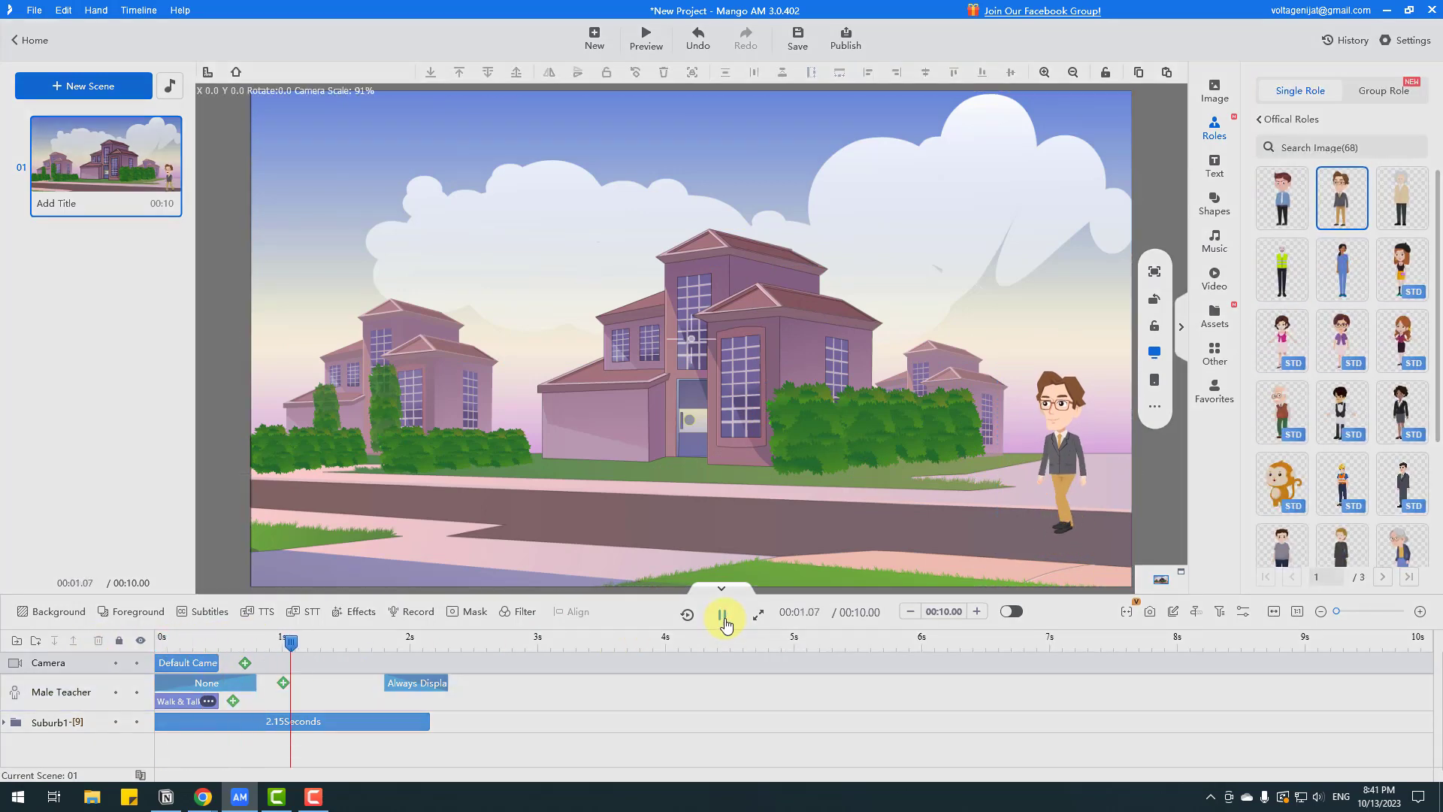
left_click(725, 619)
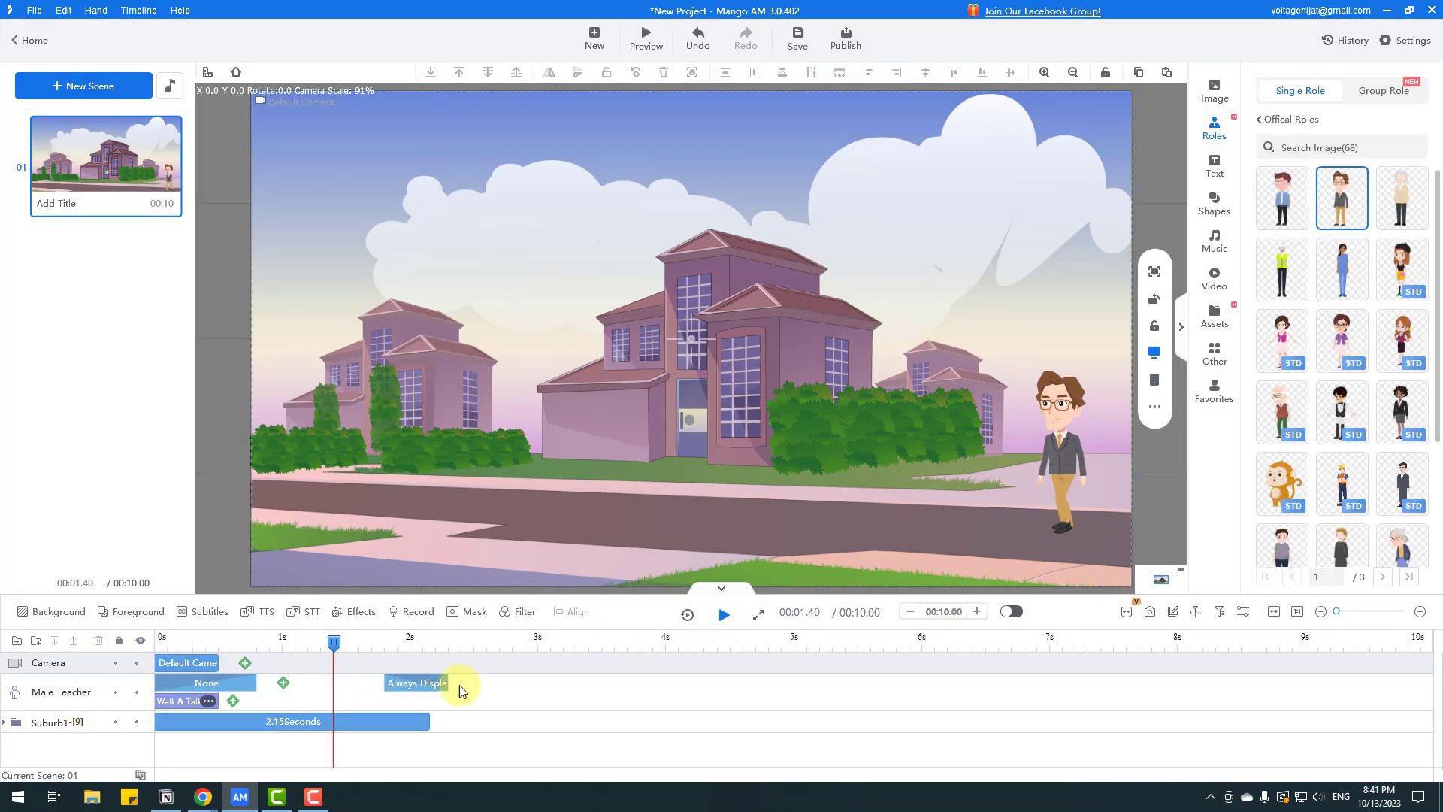
- Extend the Walk & Talk clip to about 3.3 seconds and stop the playhead near 3 s
left_click(172, 708)
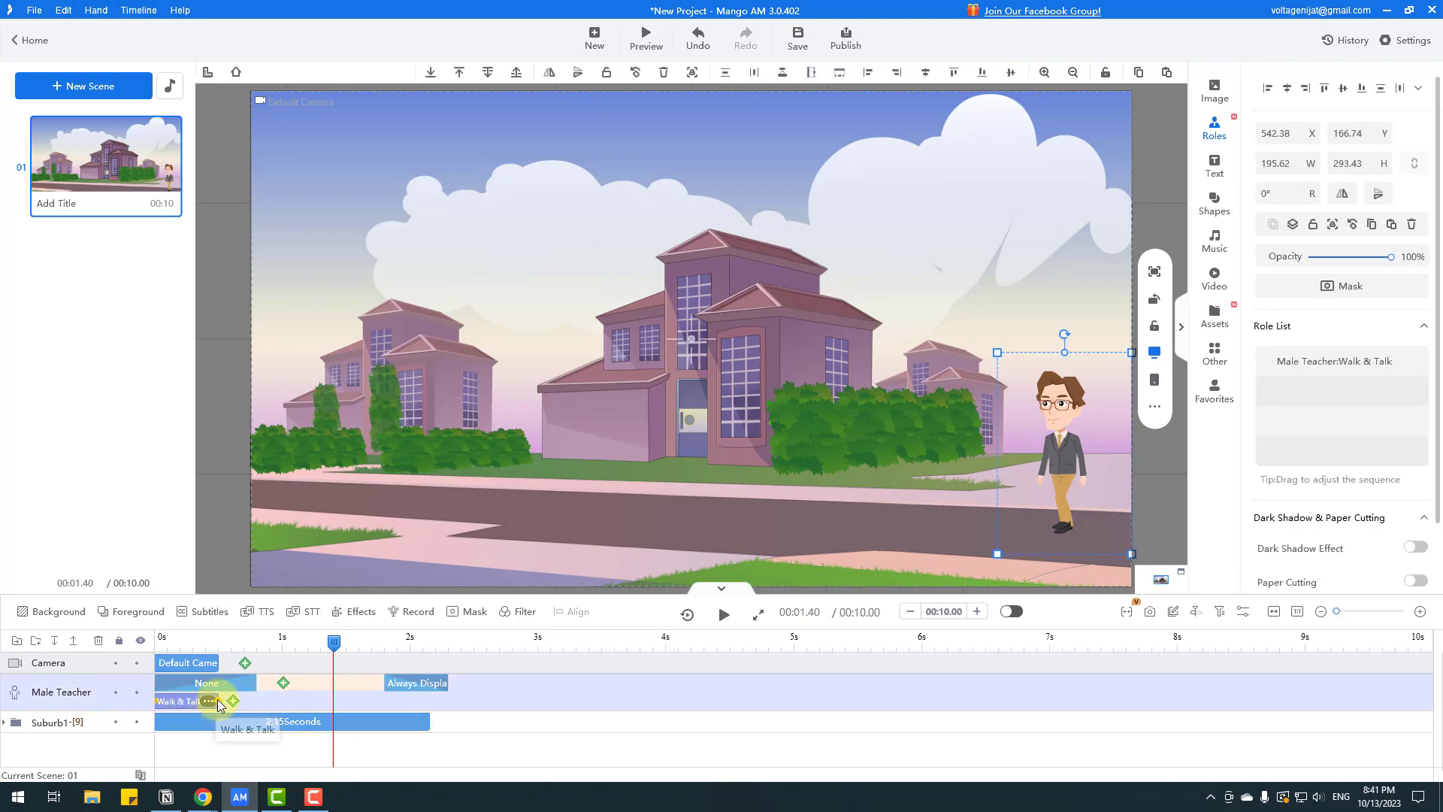
left_click_drag(243, 704, 635, 701)
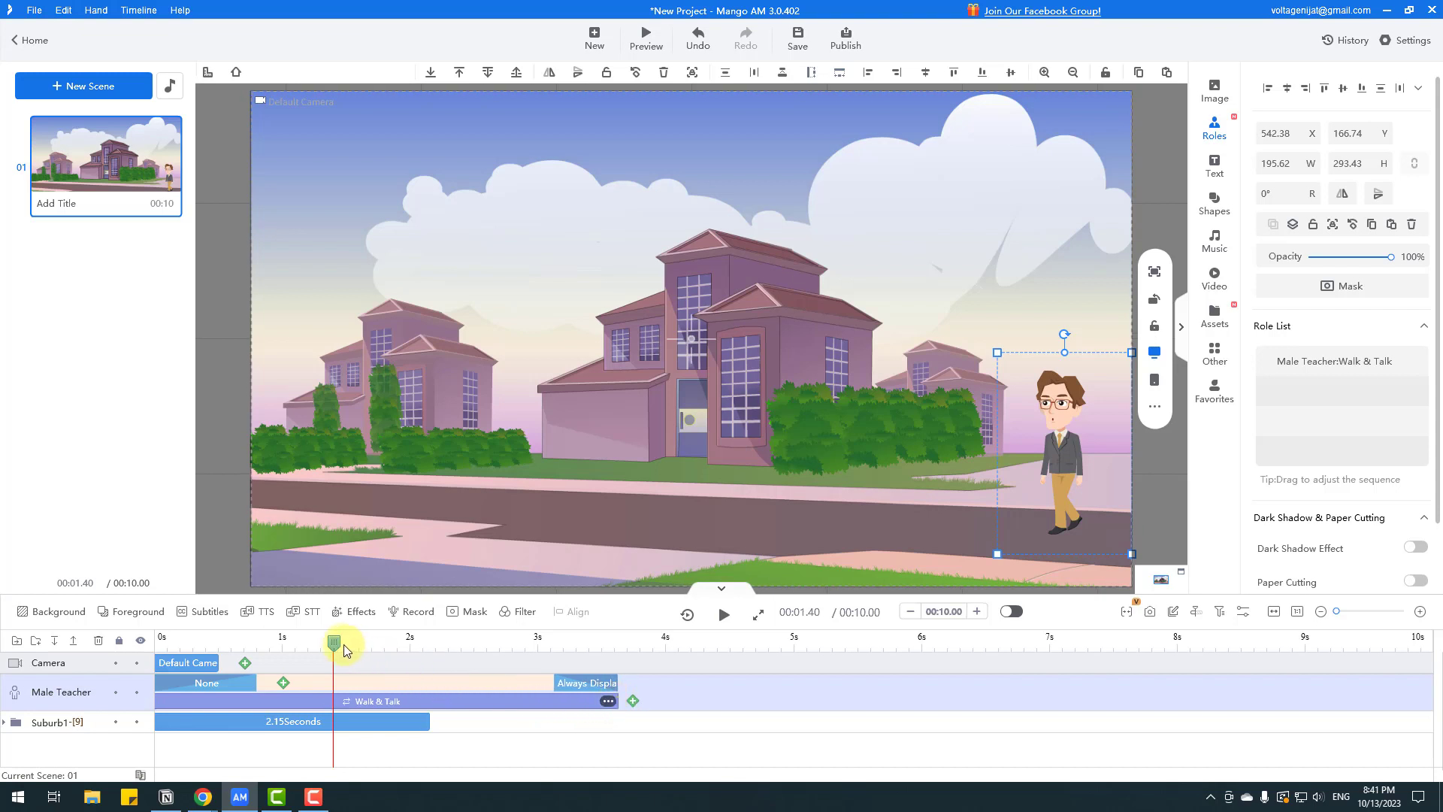
left_click_drag(343, 645, 120, 641)
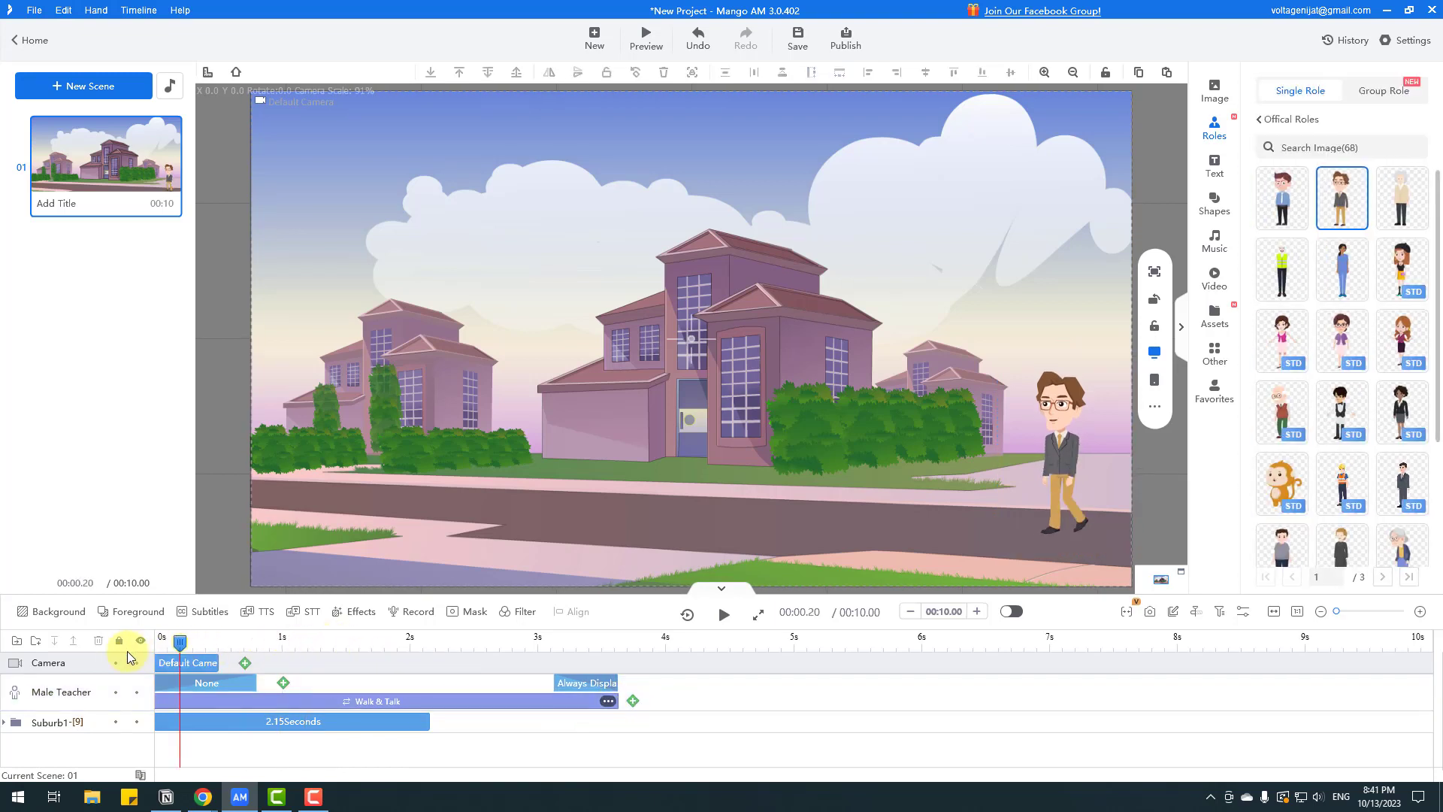
left_click(724, 618)
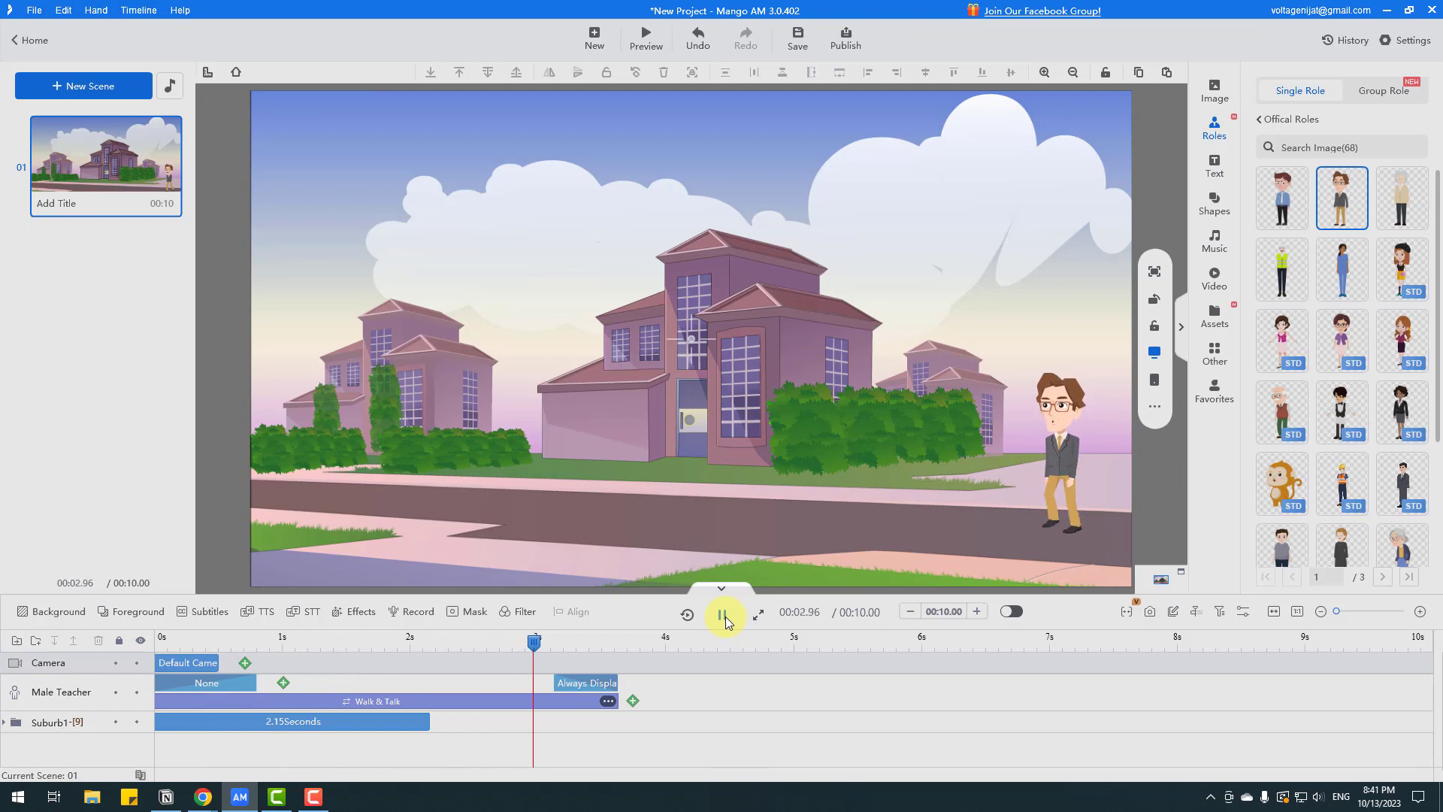
left_click(724, 618)
left_click_drag(634, 640, 533, 645)
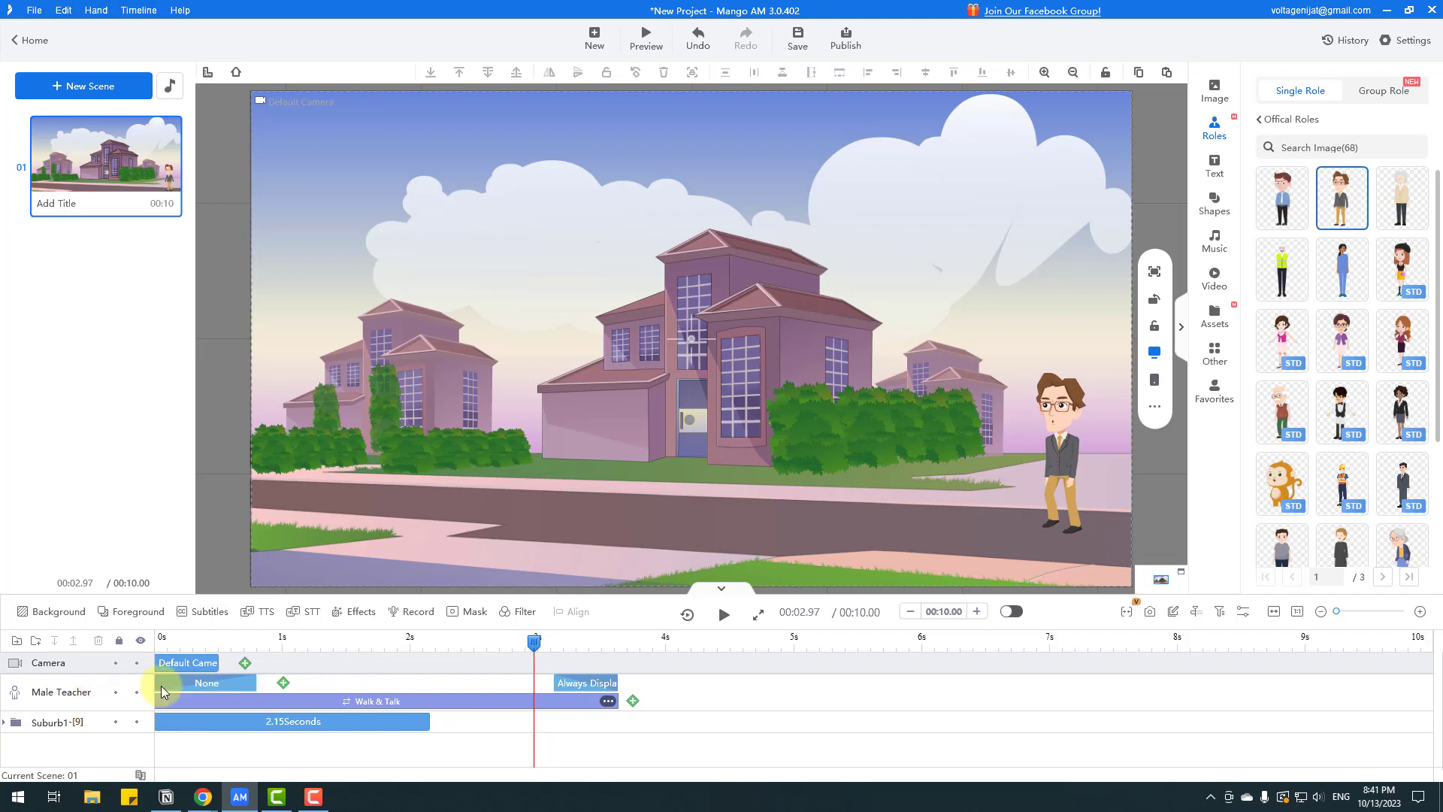
- Add a constant-speed Move effect carrying the teacher from the right edge to mid-scene
left_click(284, 684)
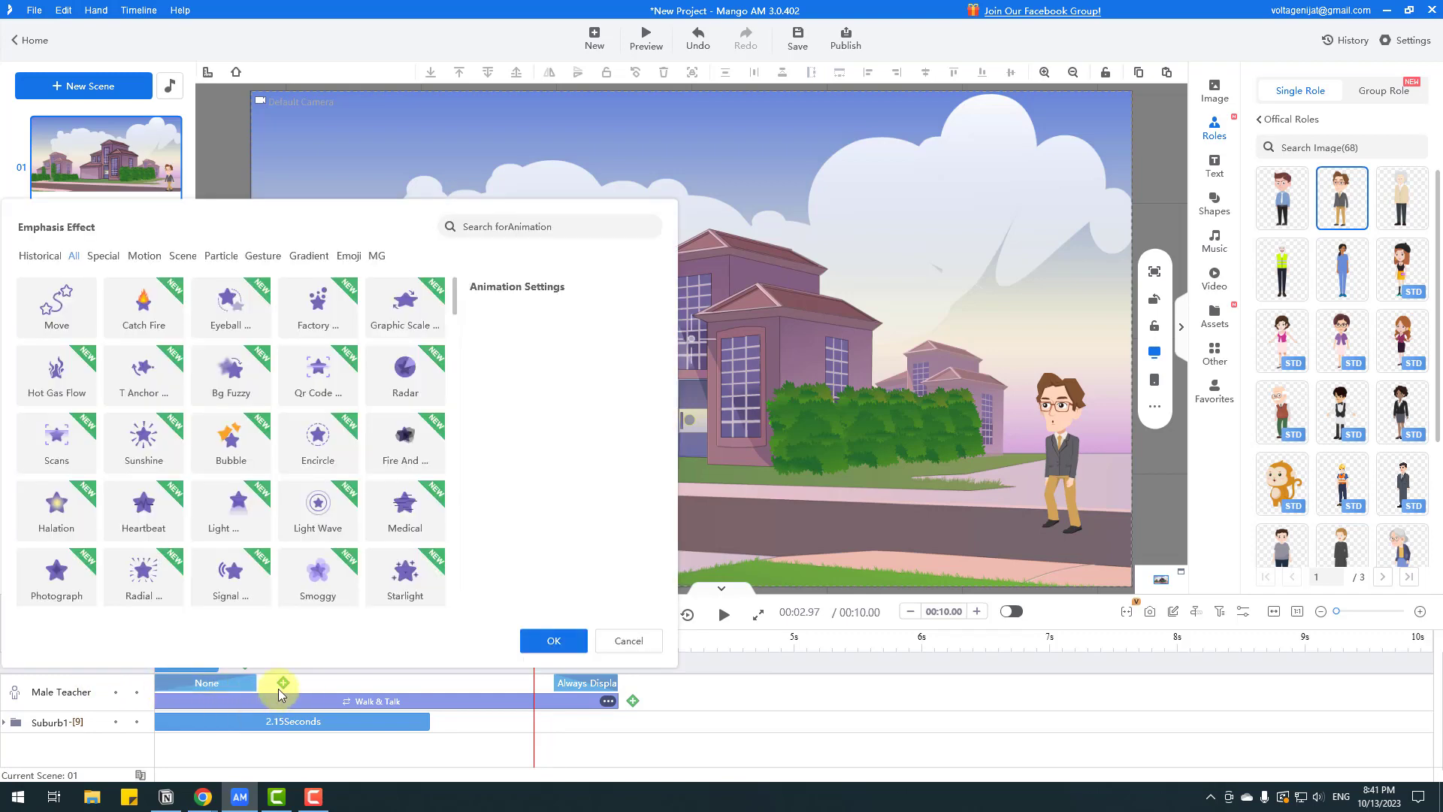
left_click(53, 319)
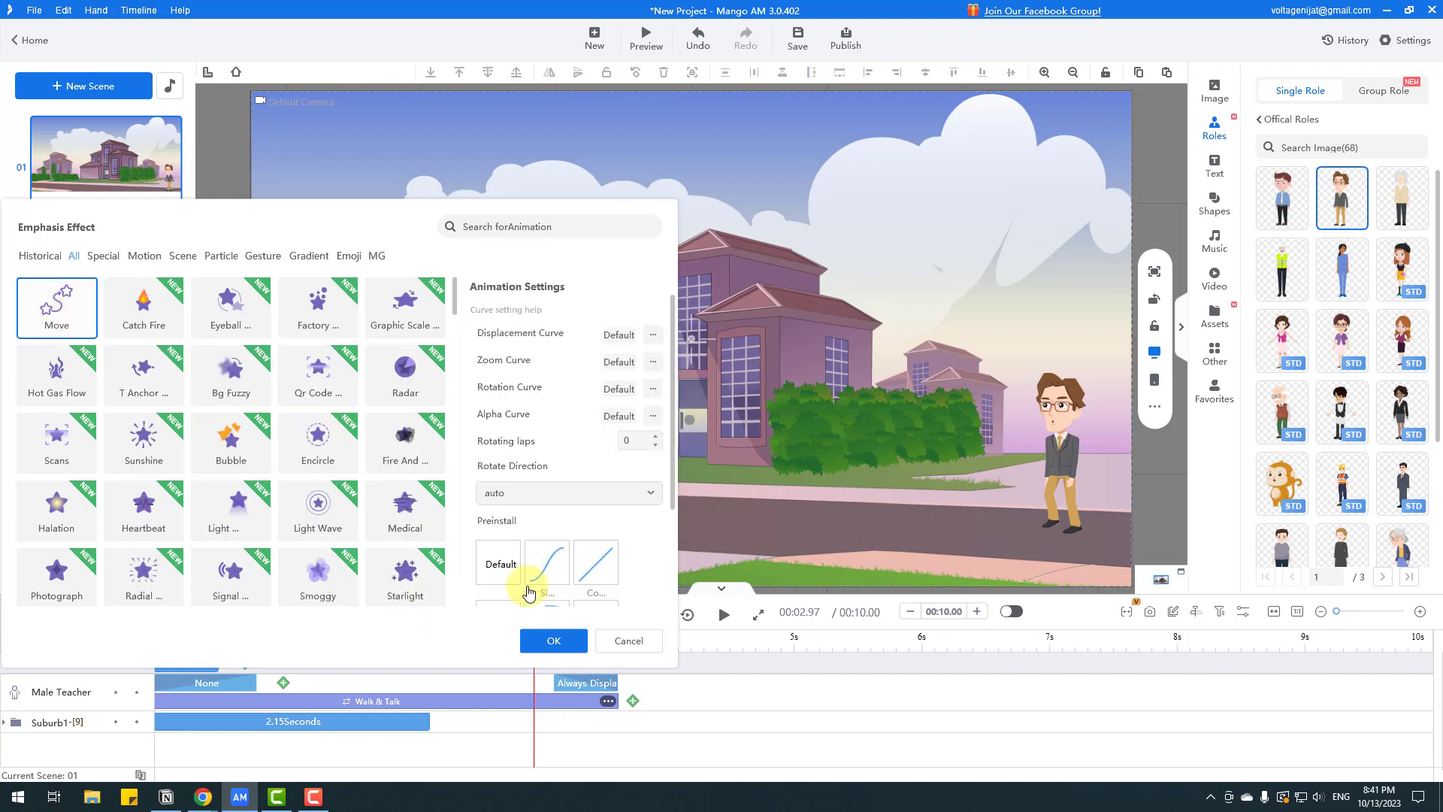
left_click(593, 569)
left_click(559, 644)
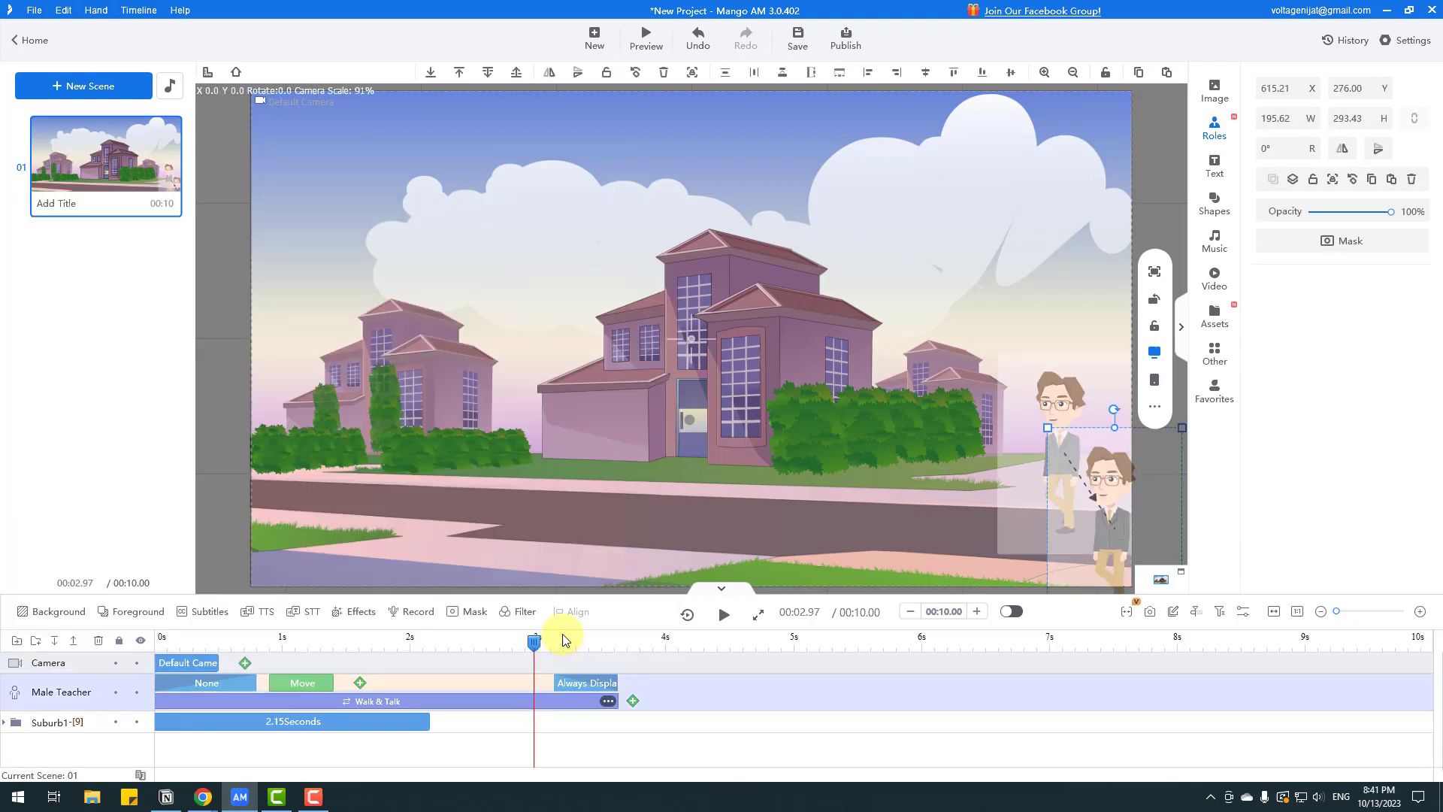
left_click_drag(1006, 432, 664, 431)
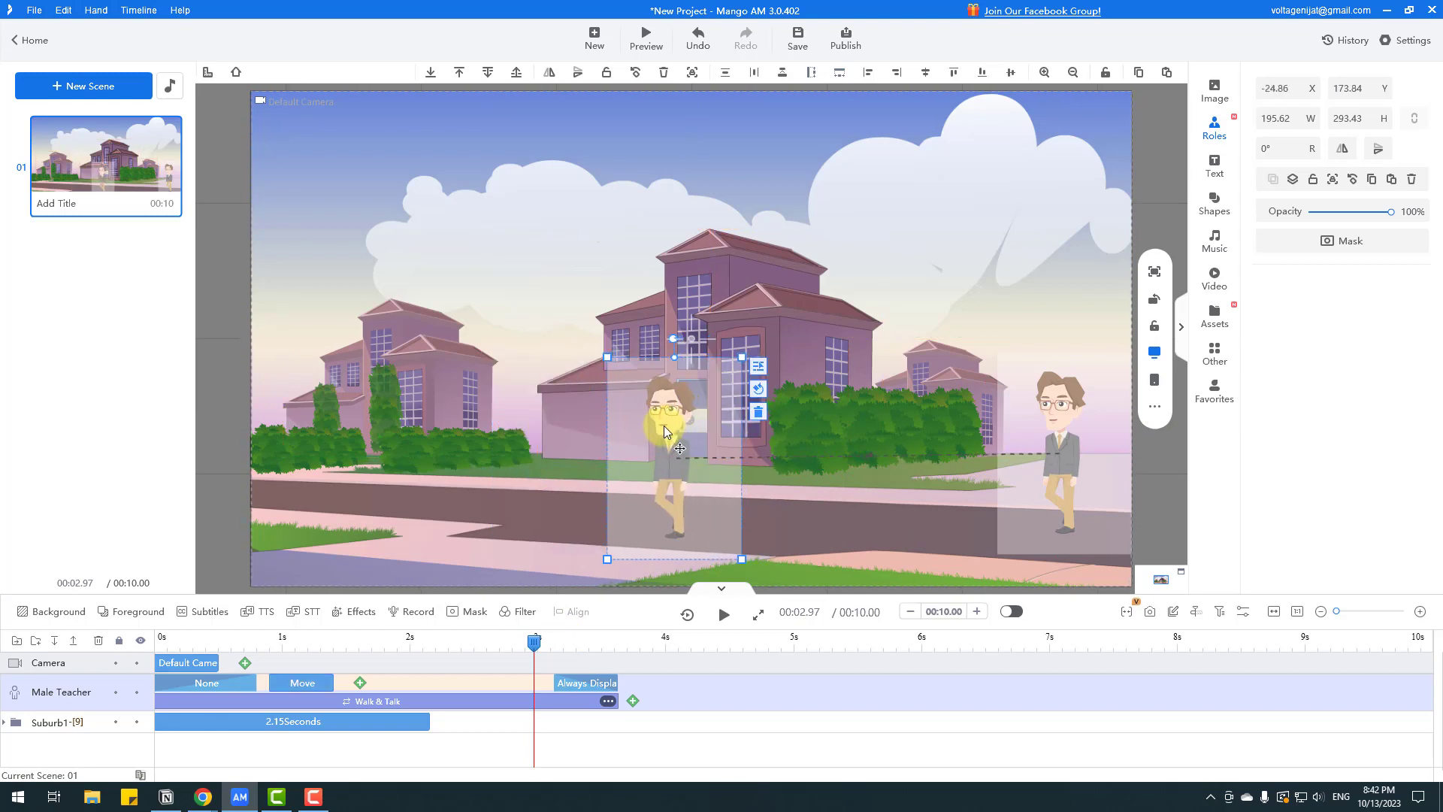
left_click(724, 616)
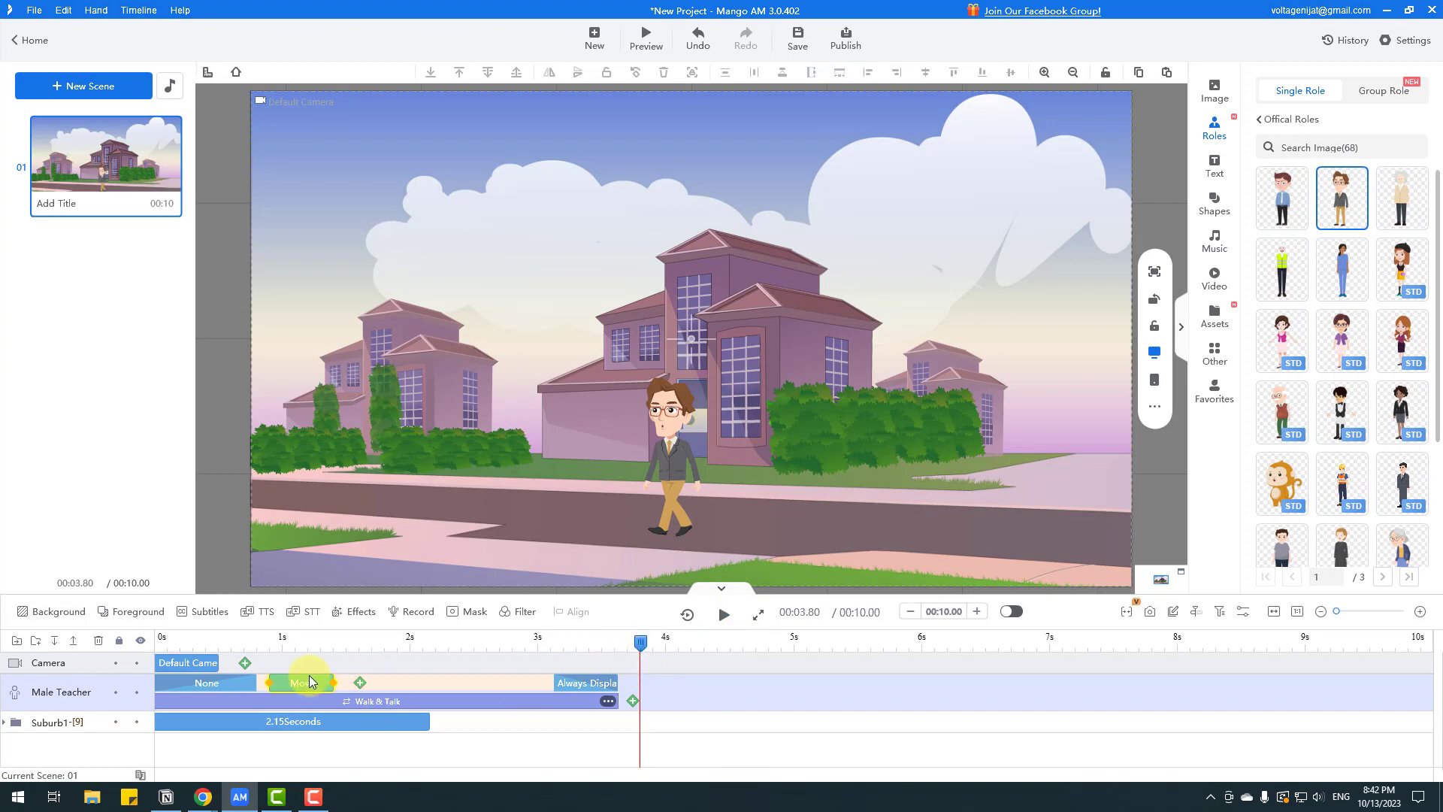
- Shift the Move clip against the None clip and lengthen it to about 2.85 seconds
left_click_drag(290, 684, 261, 685)
left_click(322, 684)
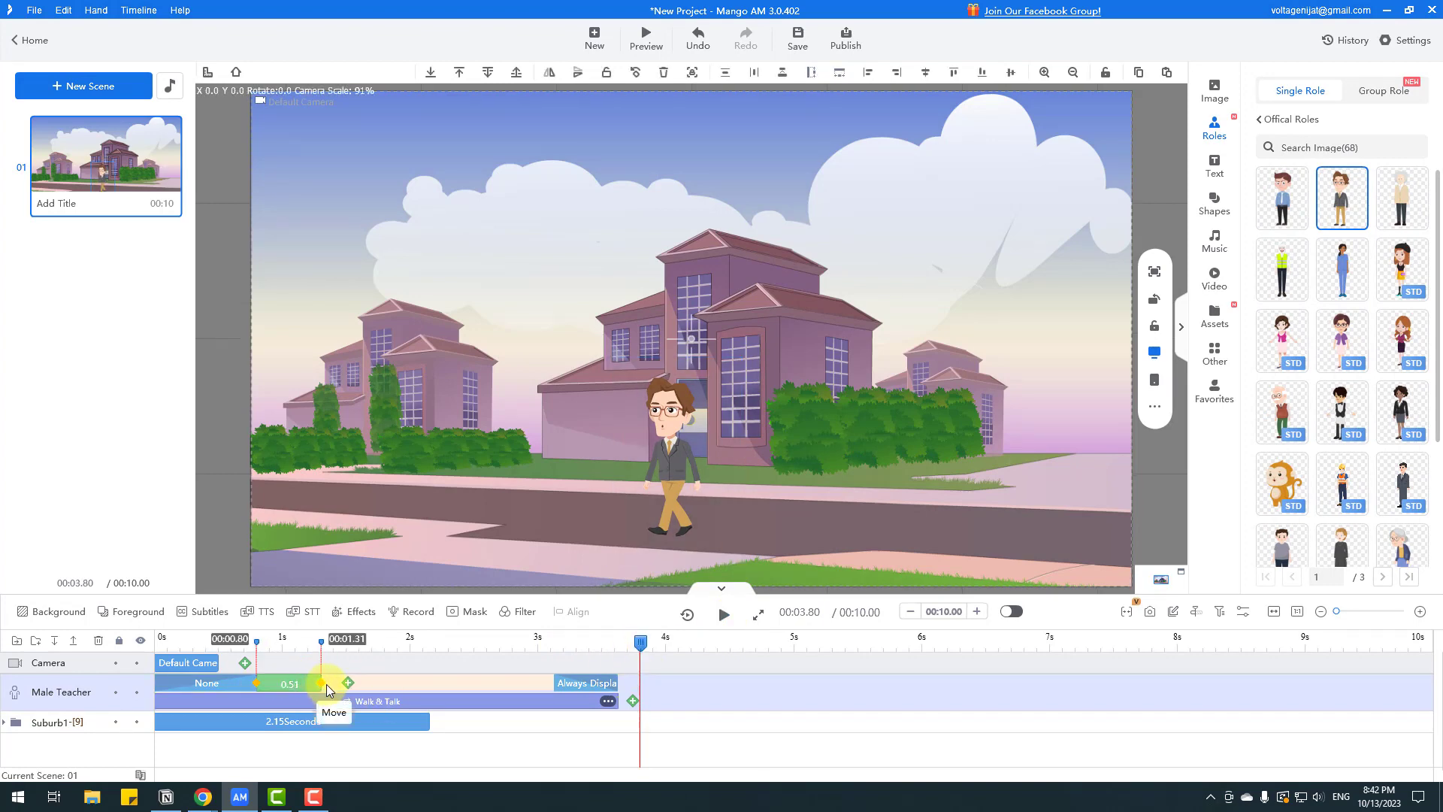
left_click_drag(399, 687, 621, 699)
left_click_drag(638, 640, 213, 654)
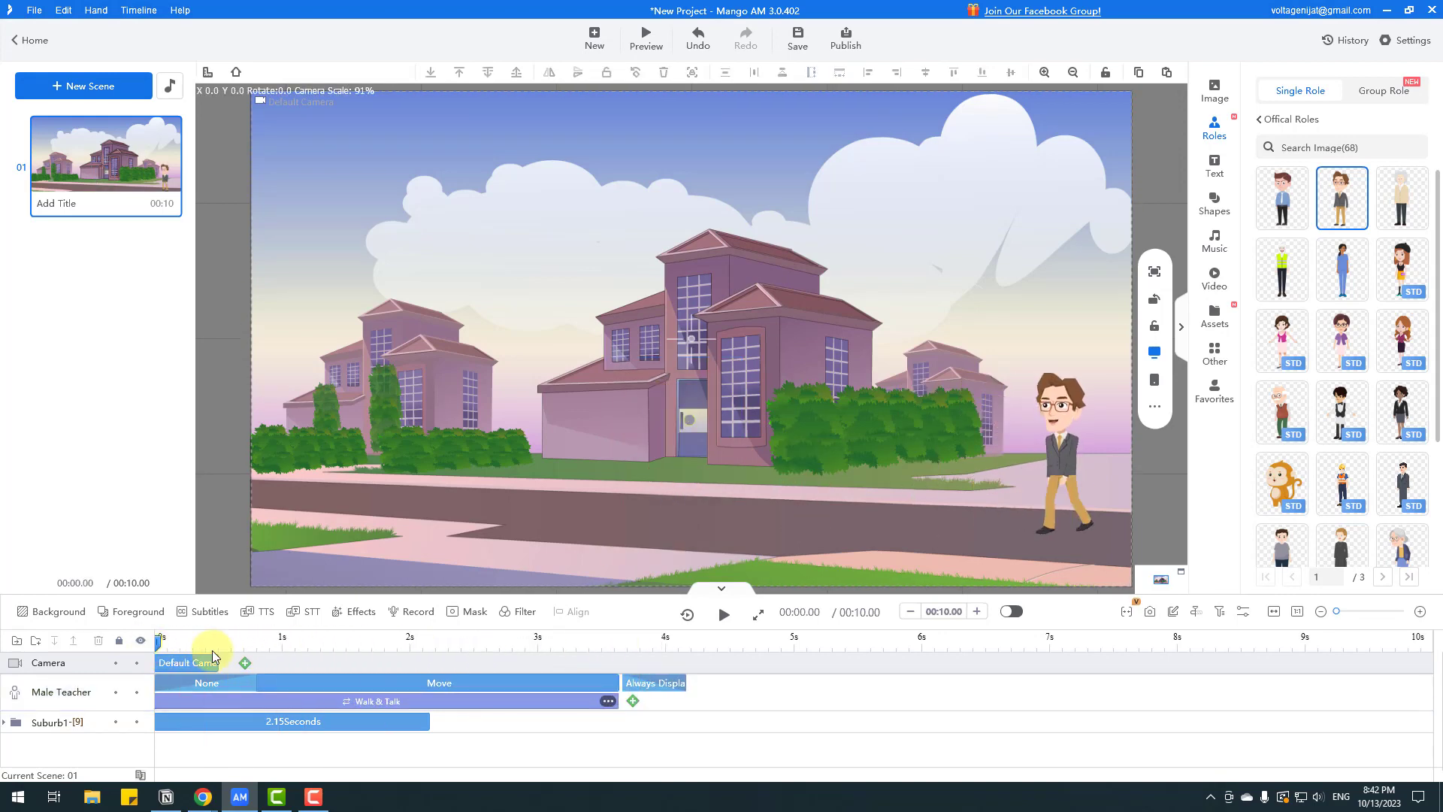
left_click(726, 617)
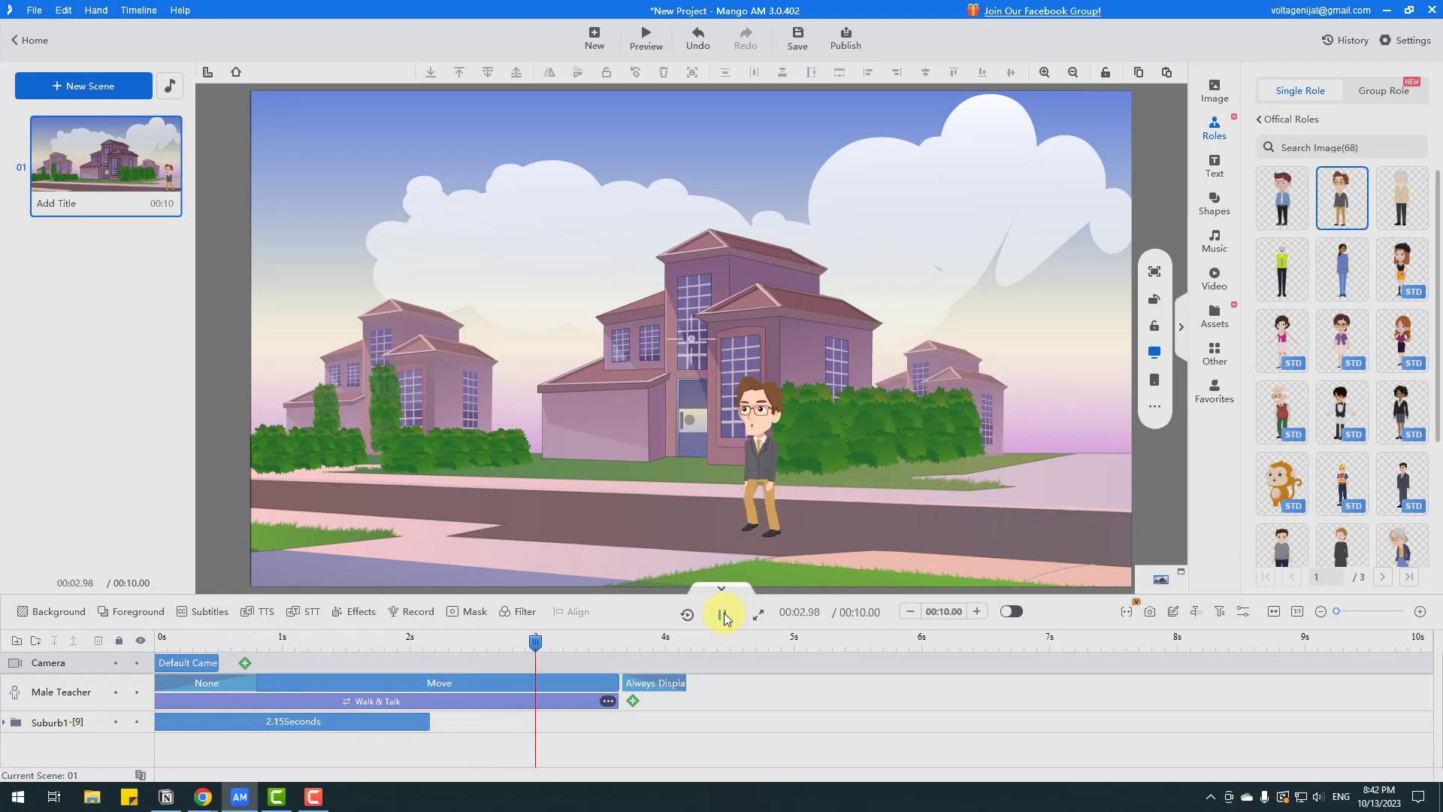
left_click(724, 612)
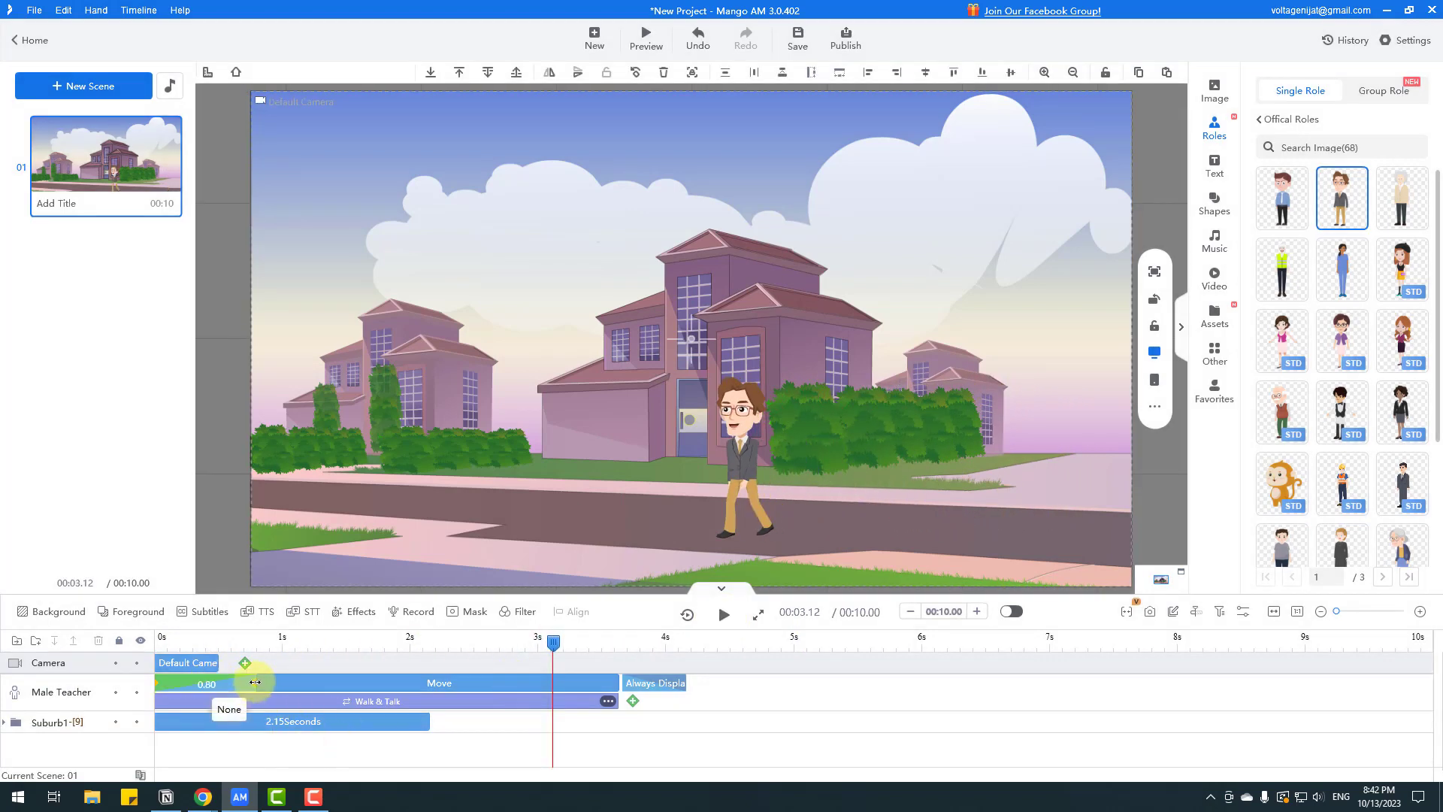
- Stretch the Move clip back to the scene start and preview the walk from 0 s
left_click_drag(255, 682, 133, 685)
left_click(268, 689)
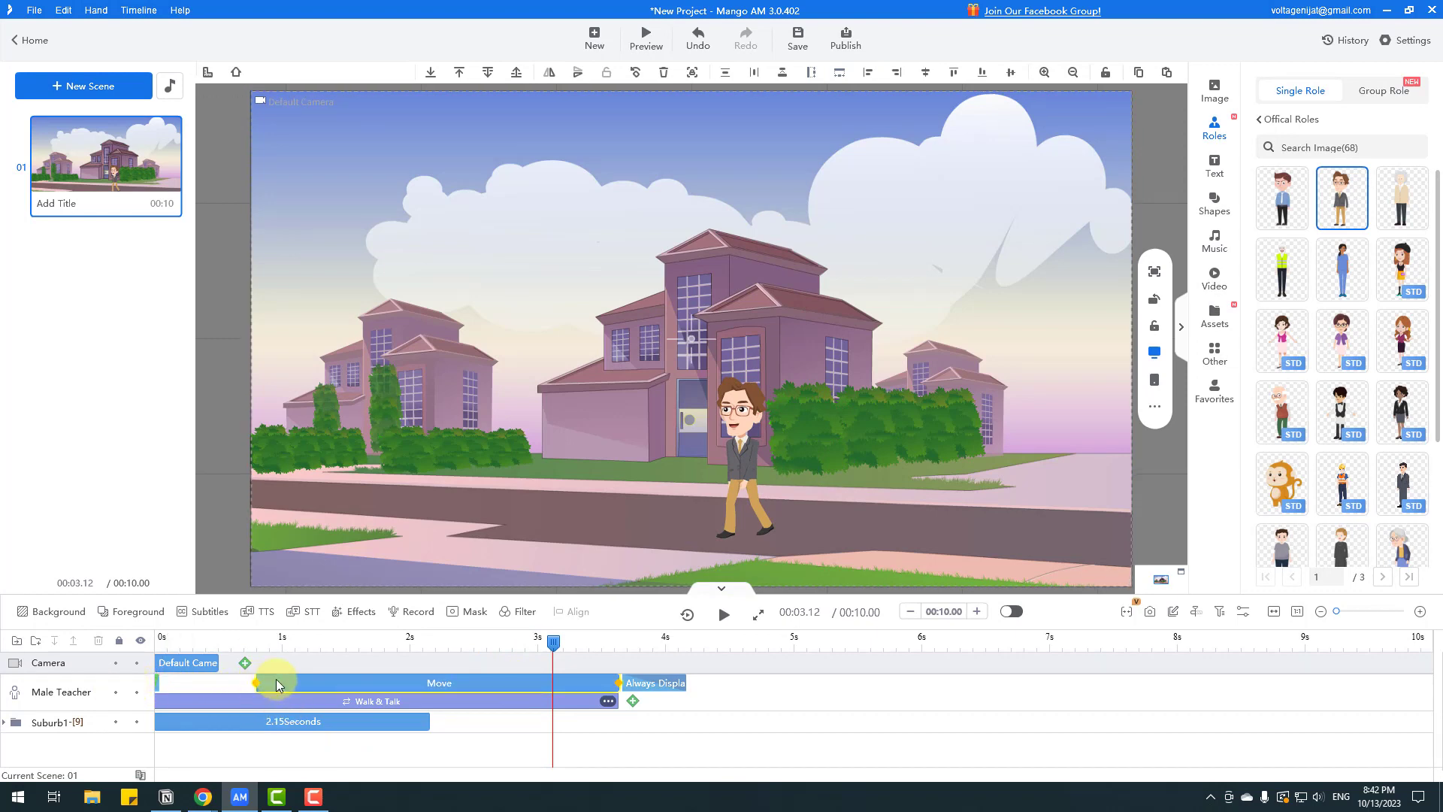
left_click_drag(258, 682, 162, 683)
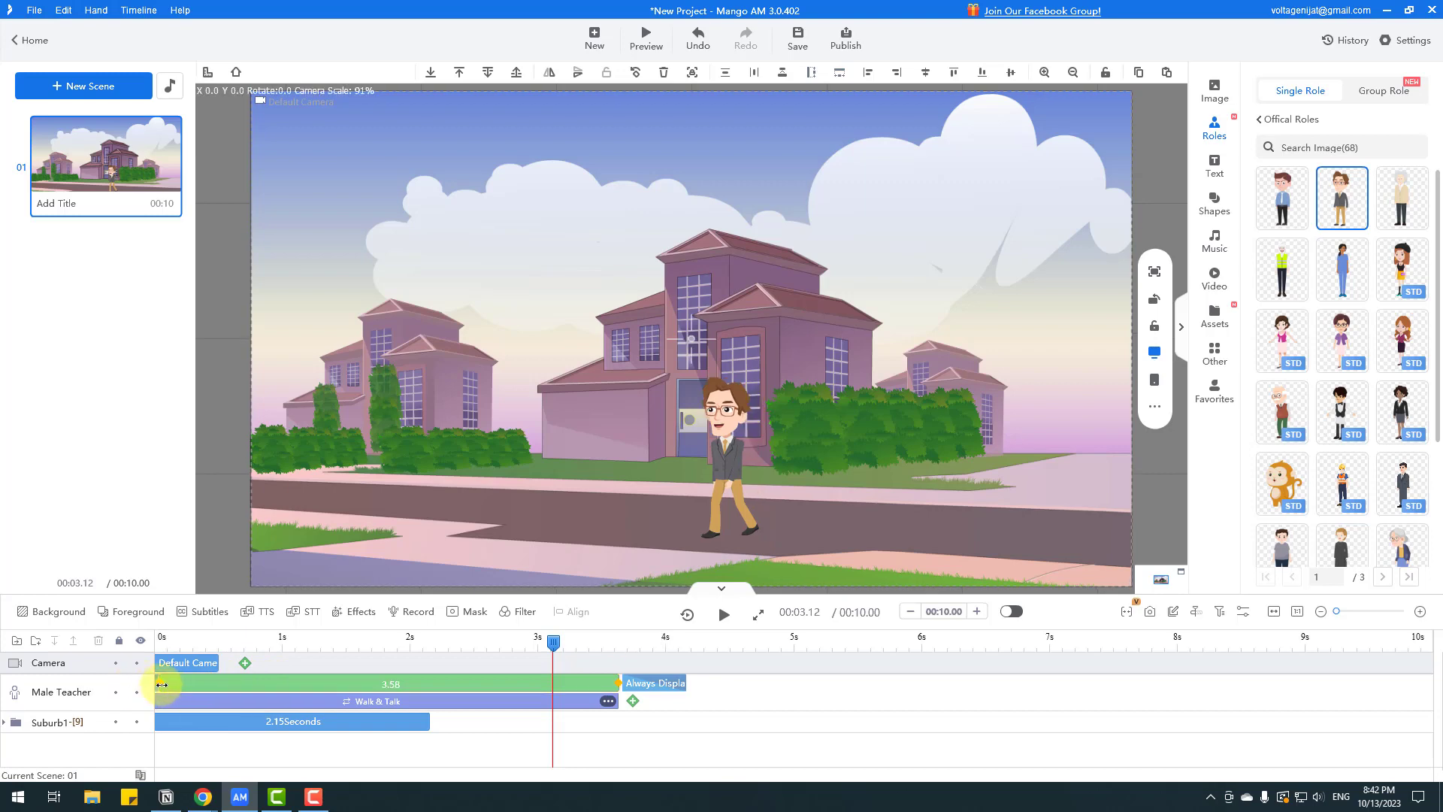
left_click(249, 649)
left_click(158, 639)
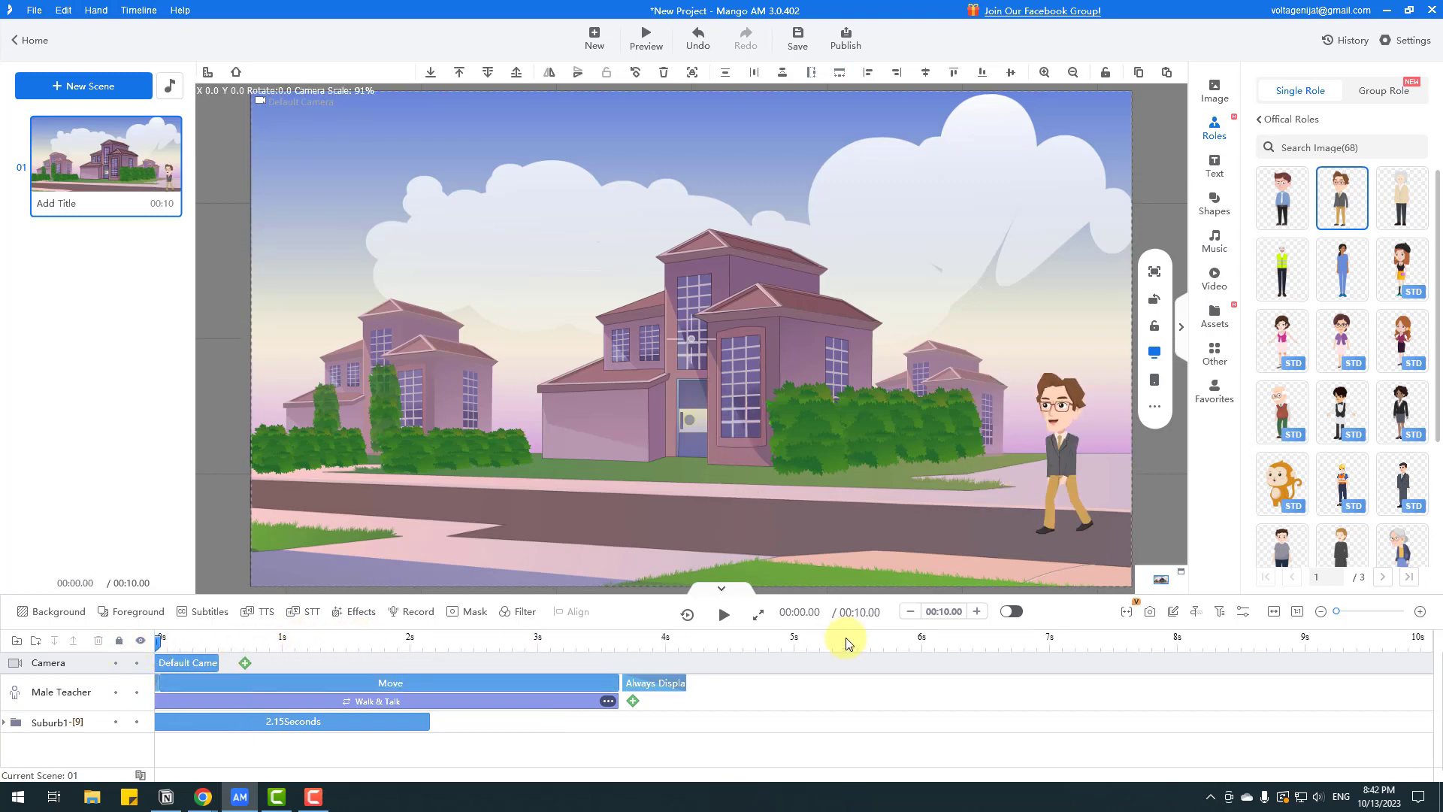
left_click(723, 615)
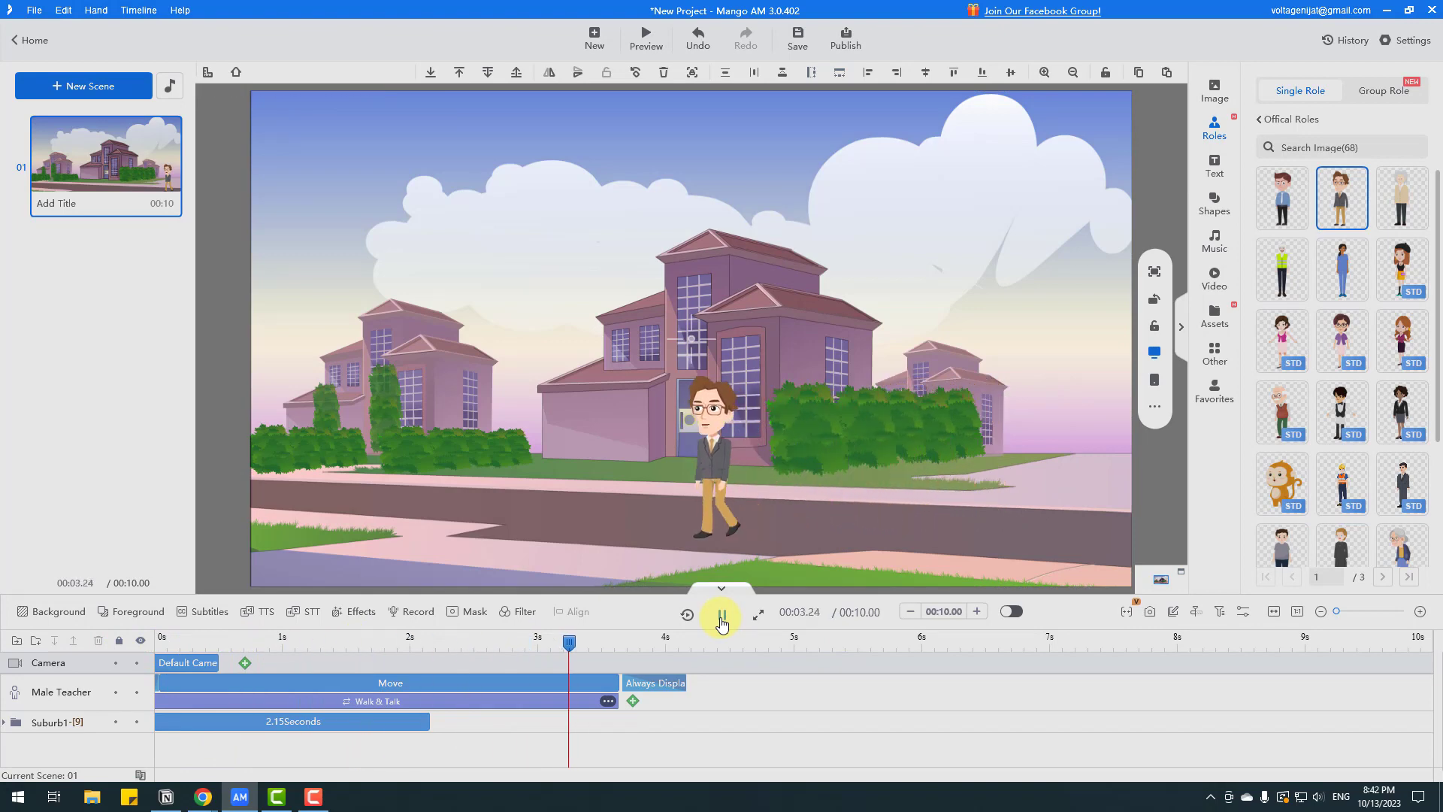
left_click(721, 616)
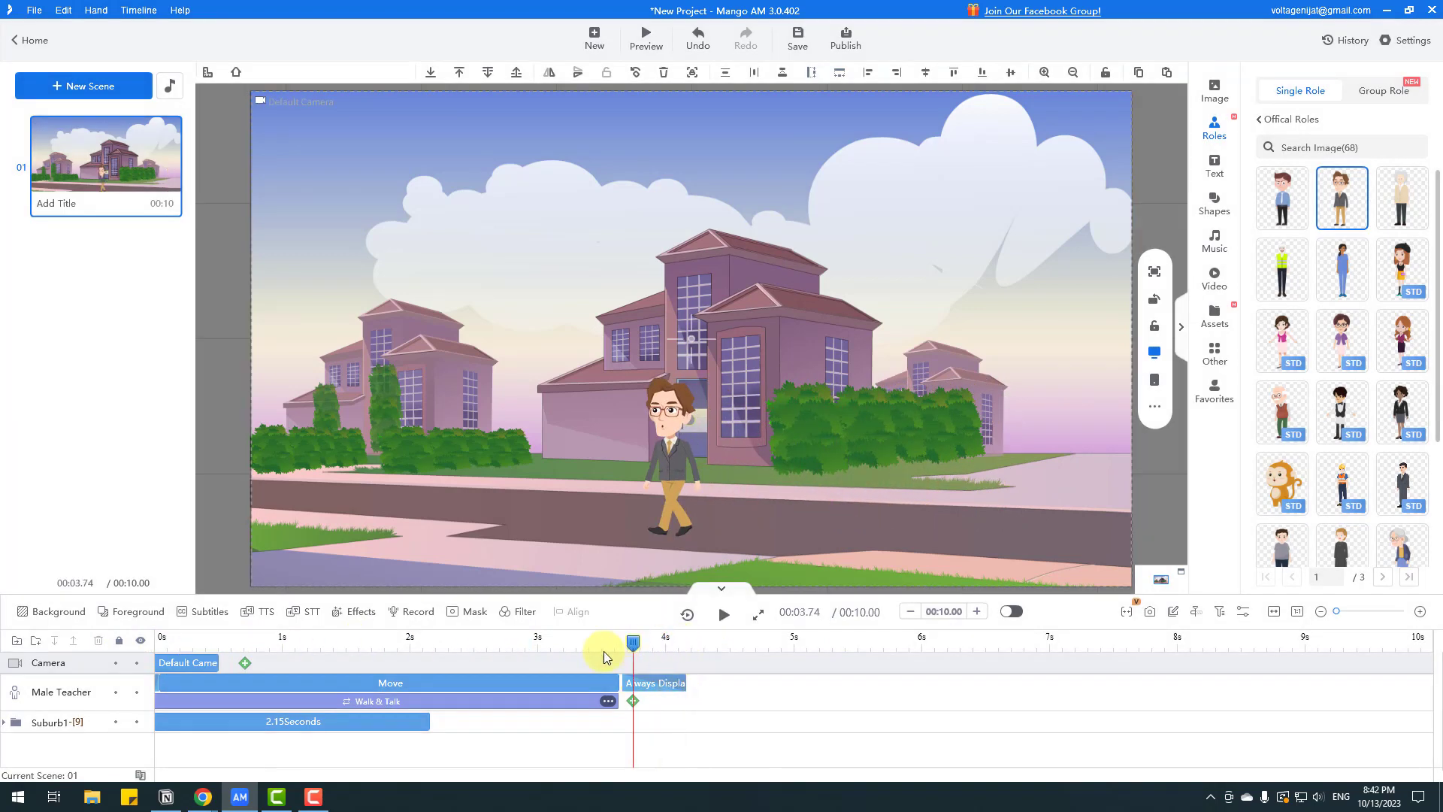
left_click_drag(603, 651, 613, 651)
- Preview the Quietly and Happily actions, then apply Chic after the teacher's Walk & Talk
left_click(634, 704)
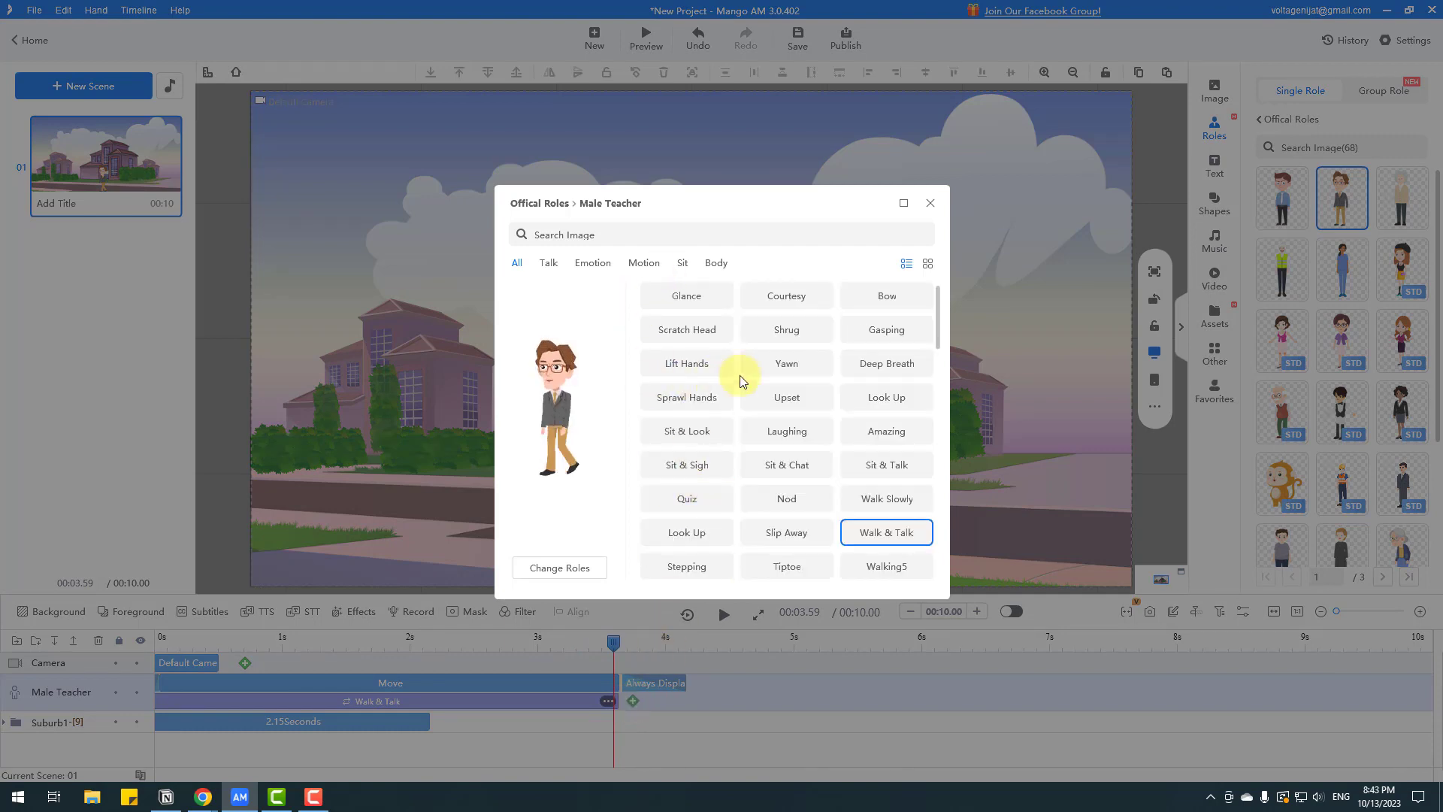
scroll(831, 361, "down", 1)
scroll(831, 361, "down", 4)
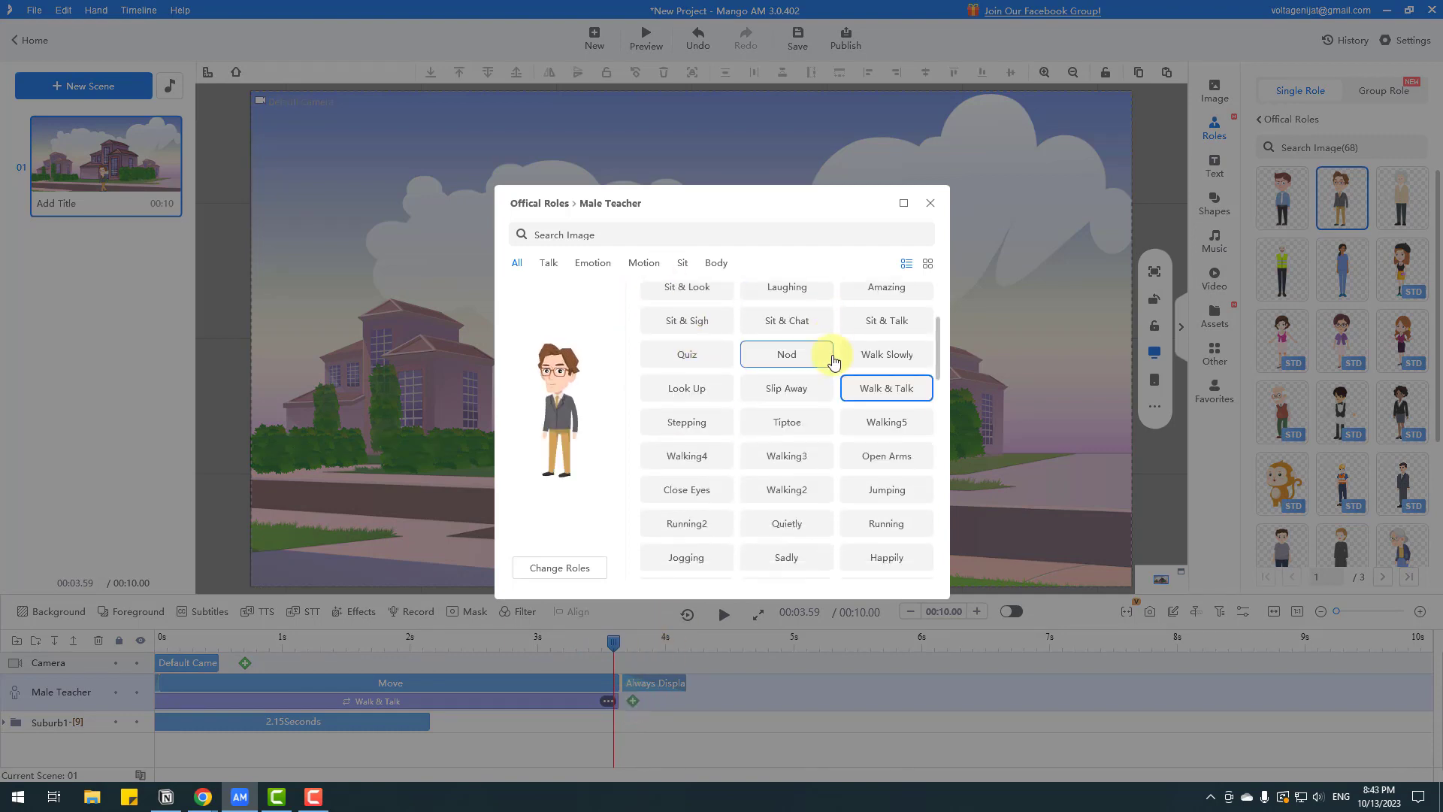
left_click(788, 510)
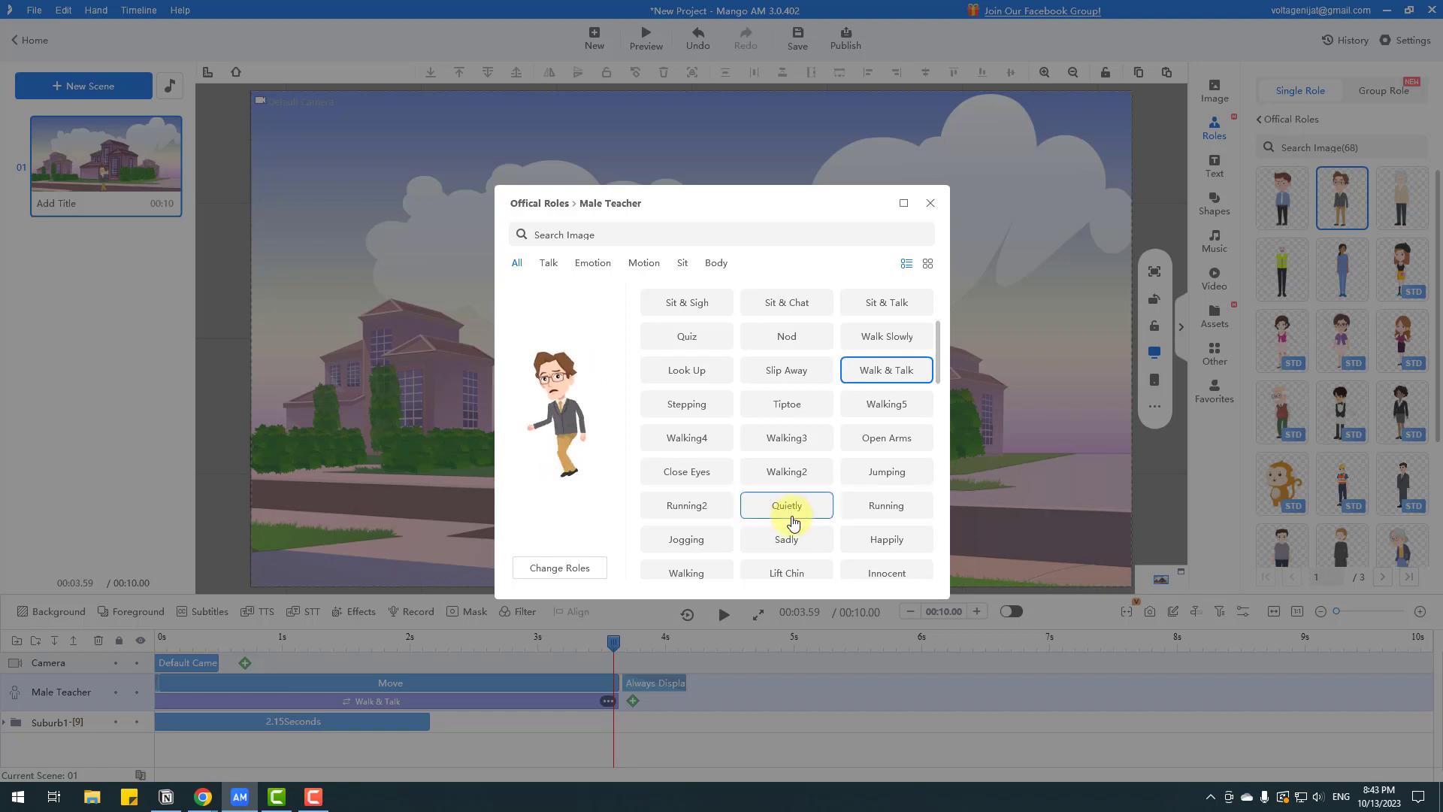
scroll(792, 521, "down", 1)
left_click(854, 511)
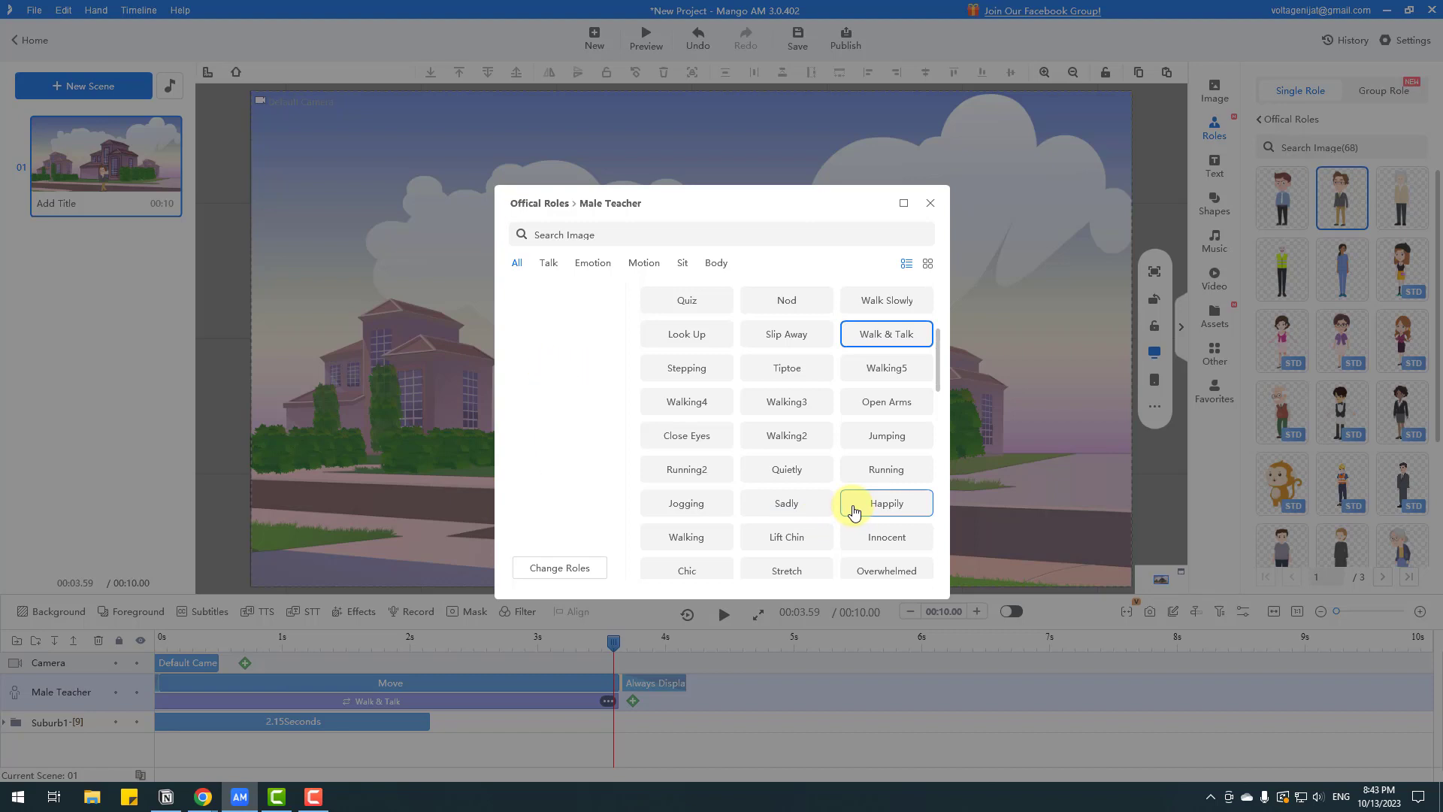
scroll(782, 517, "down", 1)
left_click(707, 522)
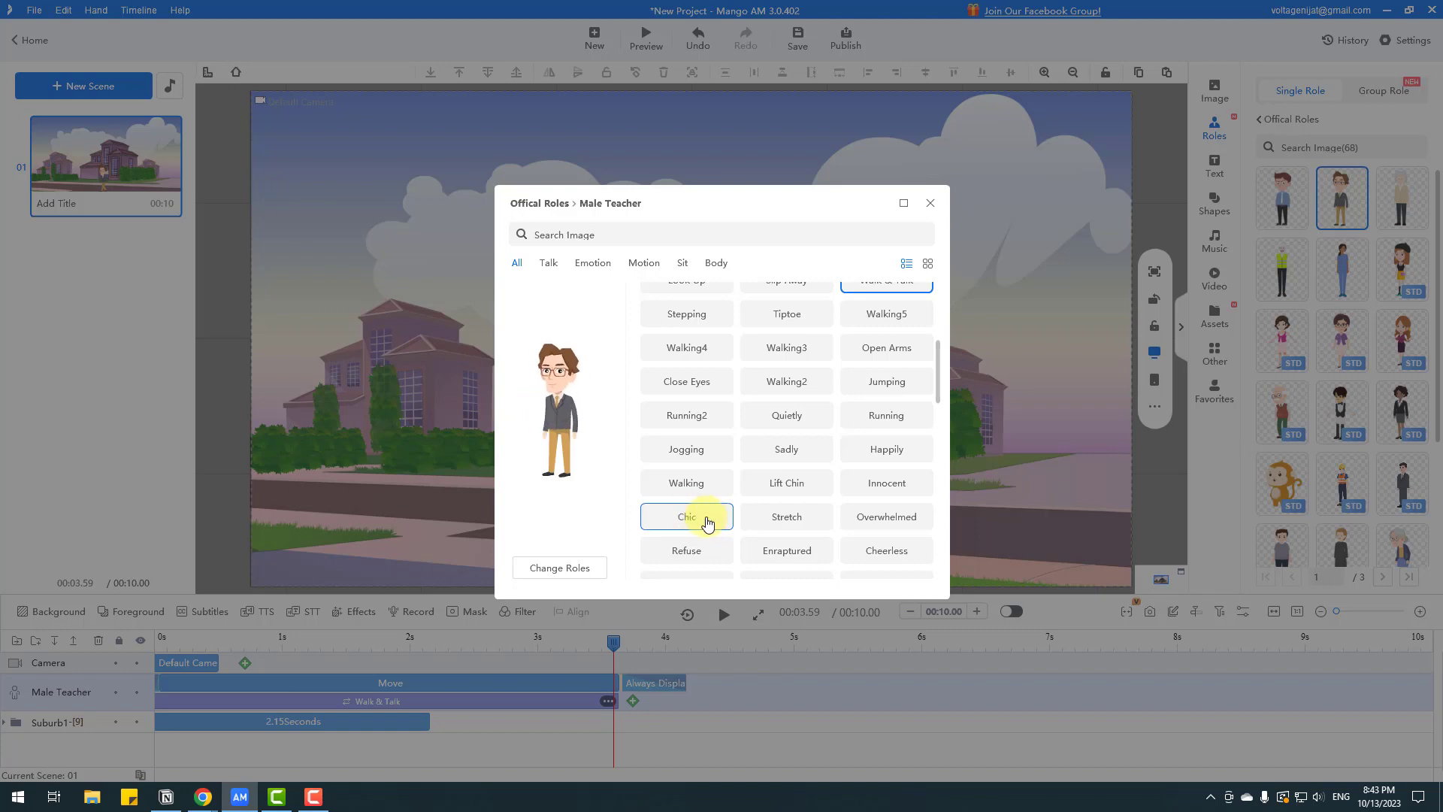
double_click(708, 522)
key("Return")
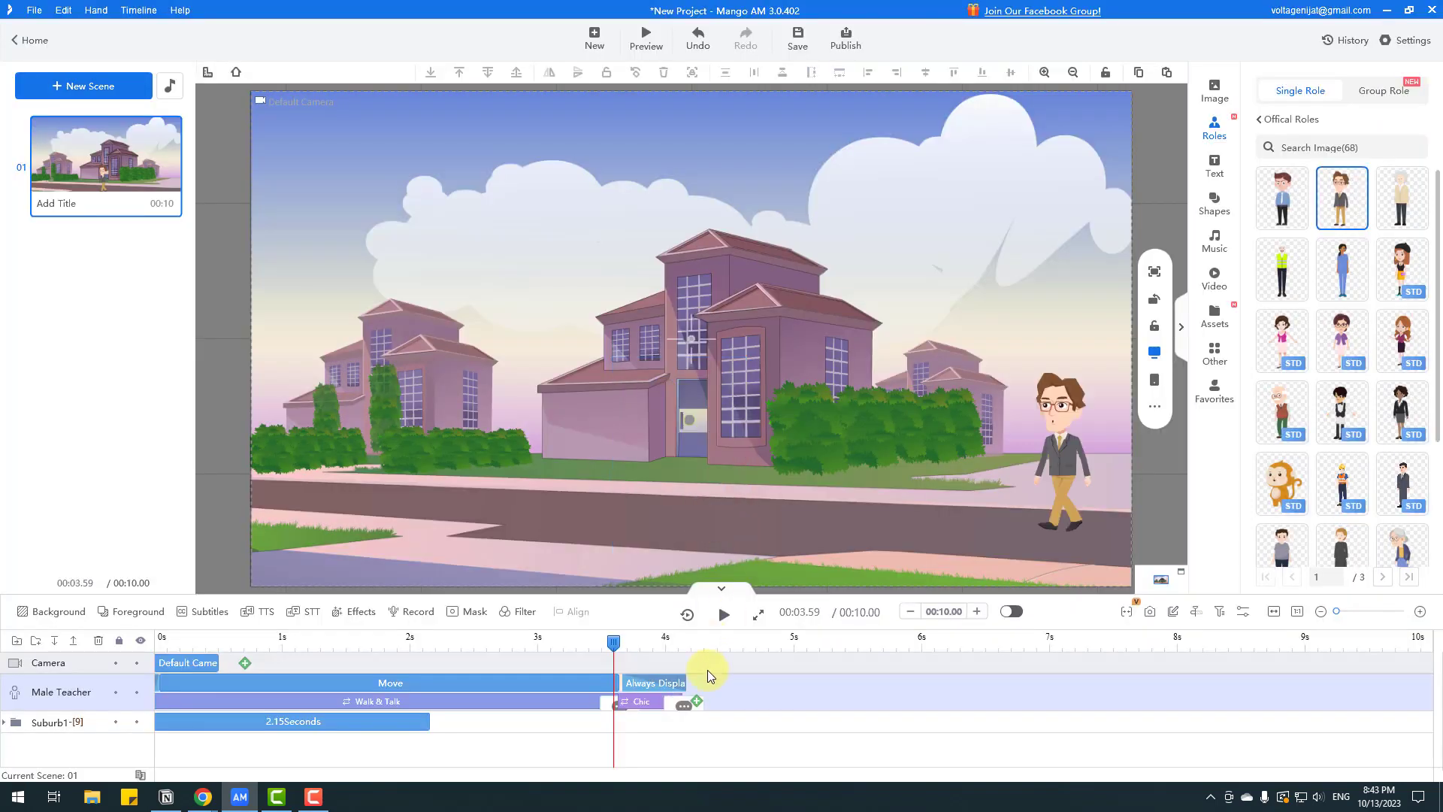
- Stretch the Chic clip to about 5.6 seconds and preview the wave around 4.35 s
left_click_drag(614, 642, 581, 645)
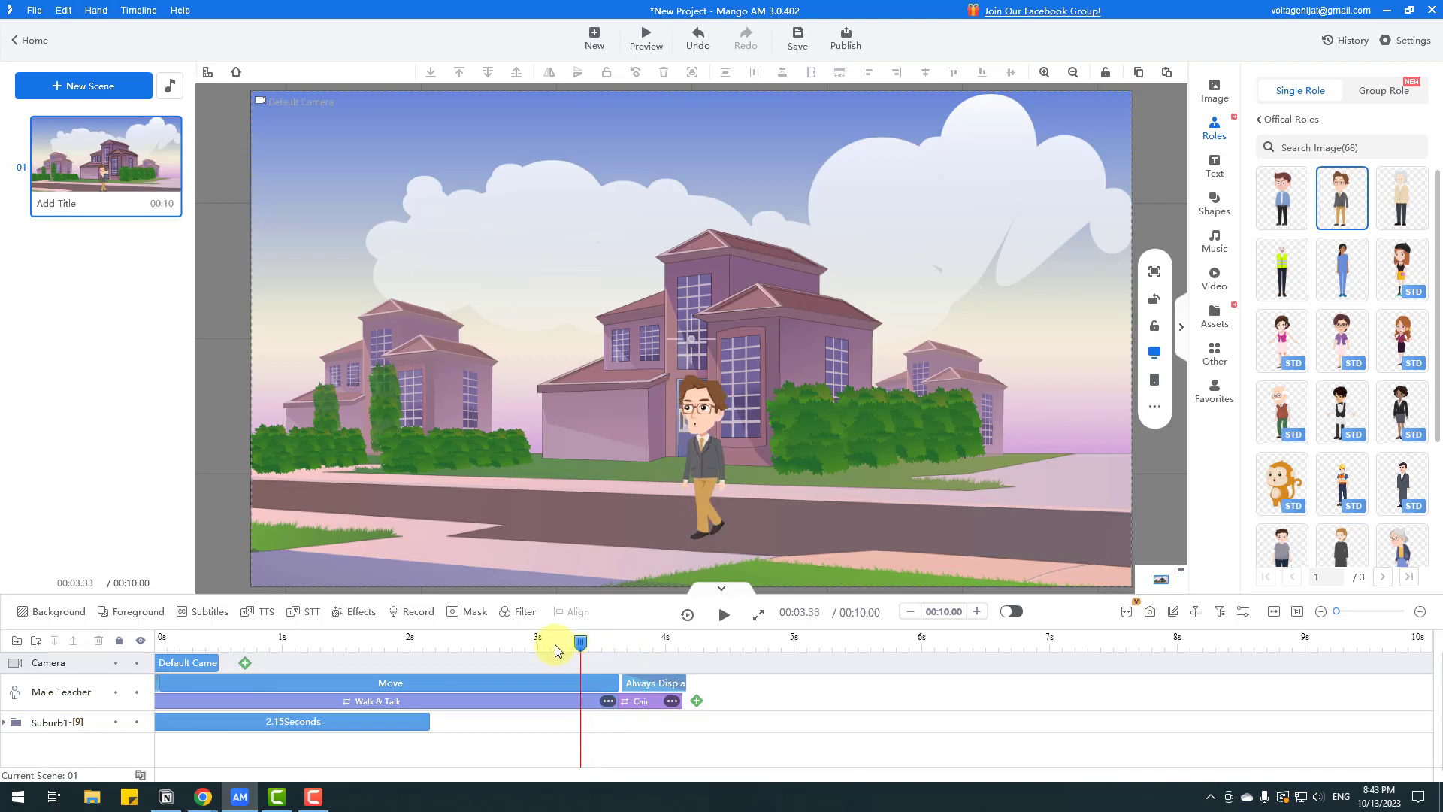
left_click(723, 615)
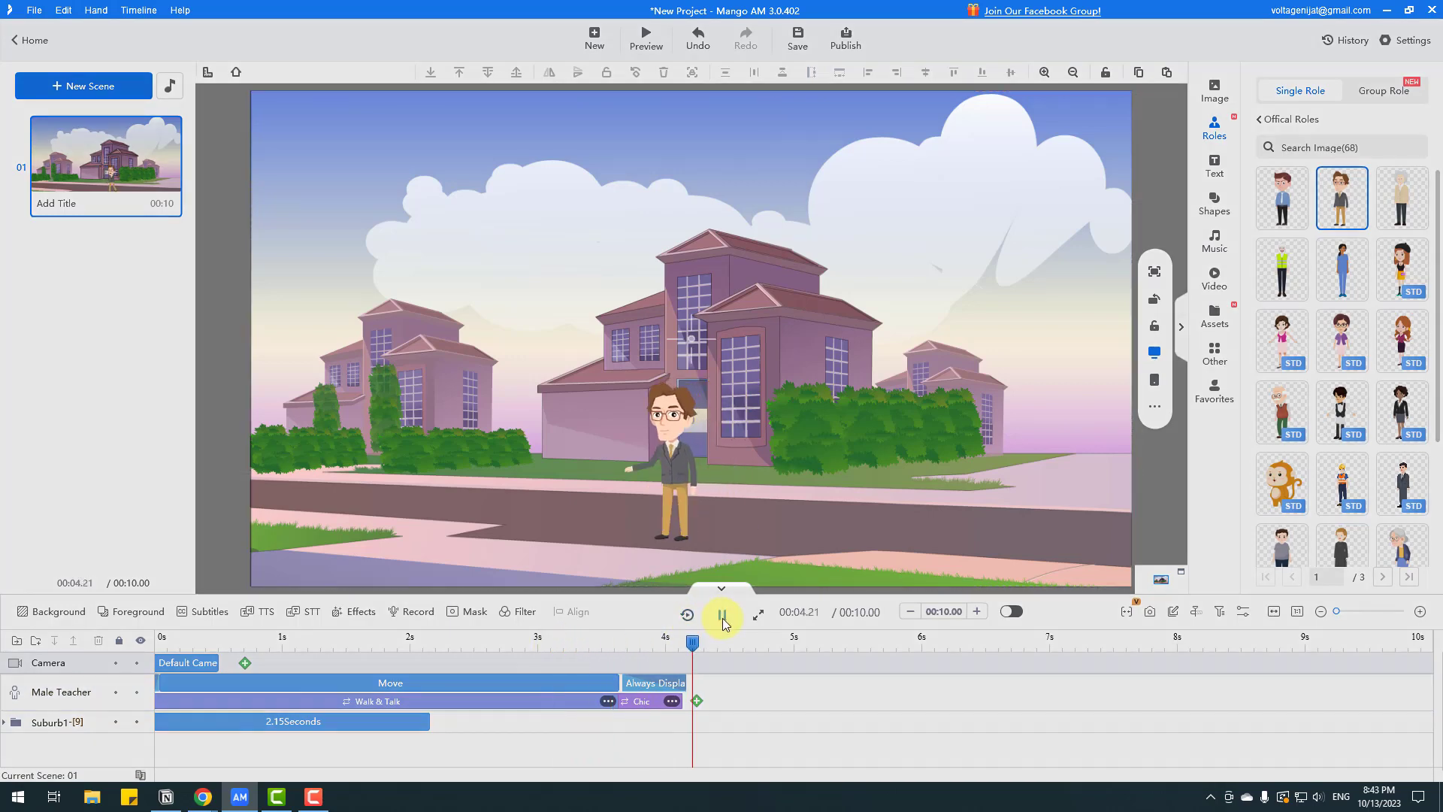
left_click(723, 616)
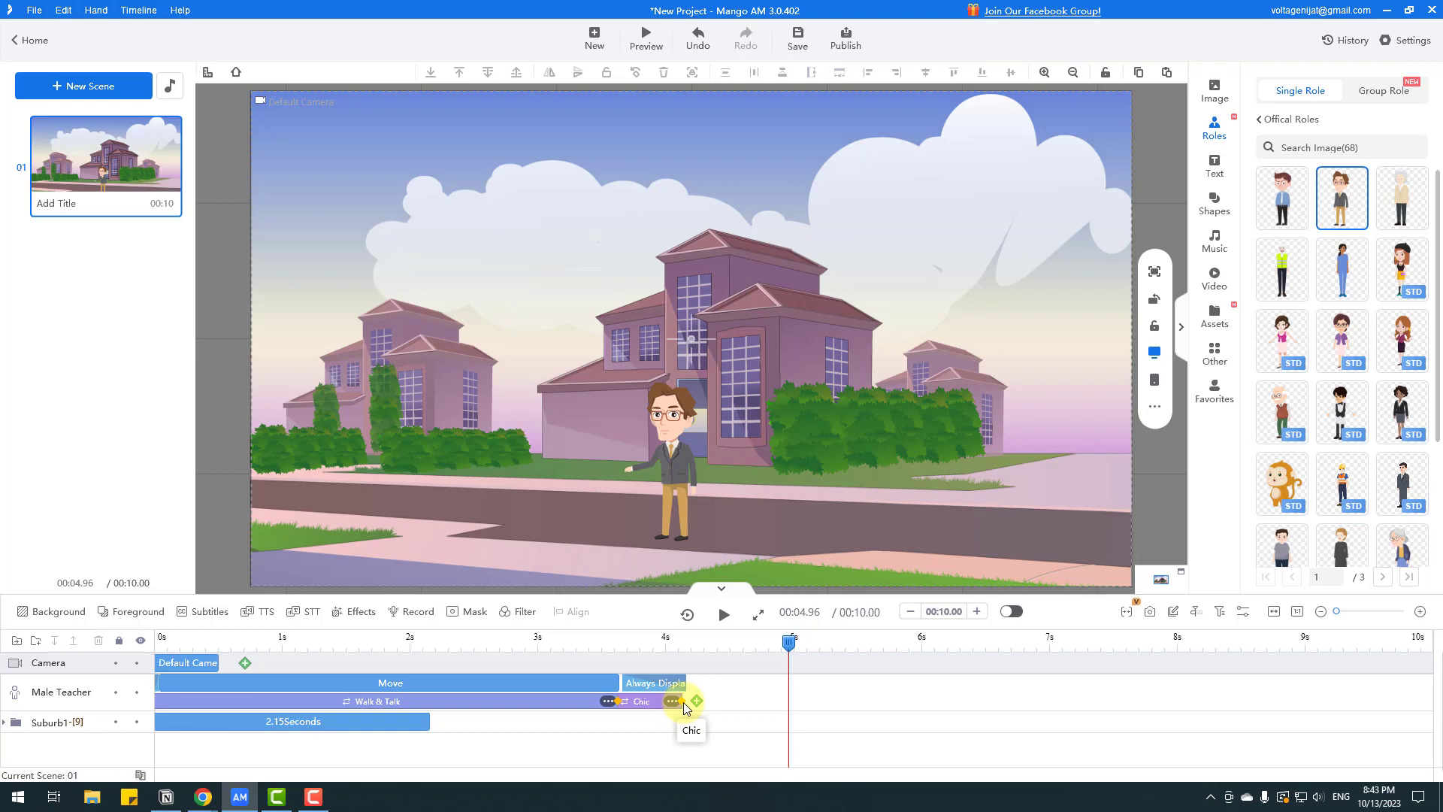
left_click_drag(692, 707, 873, 701)
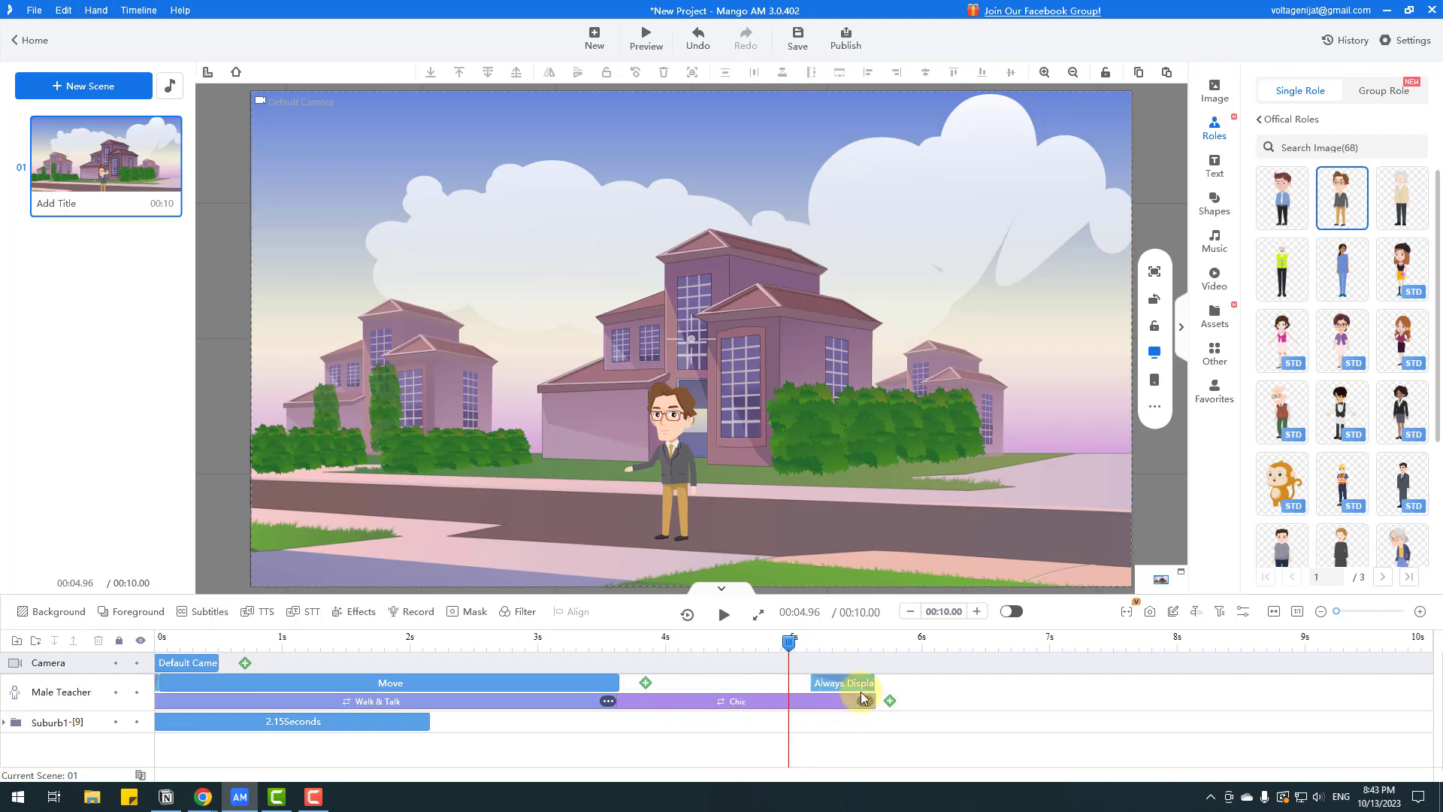
left_click_drag(791, 645, 562, 643)
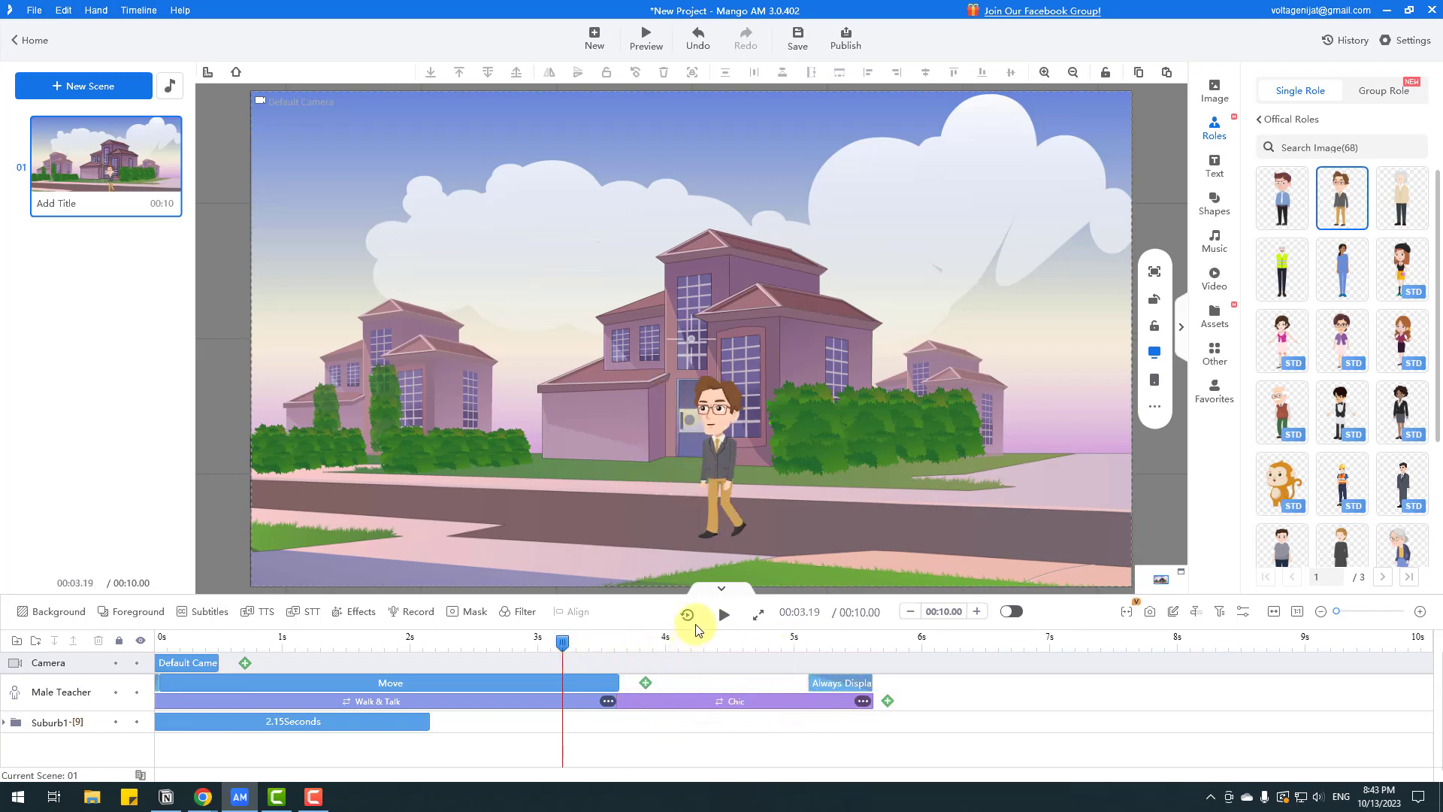
left_click(723, 619)
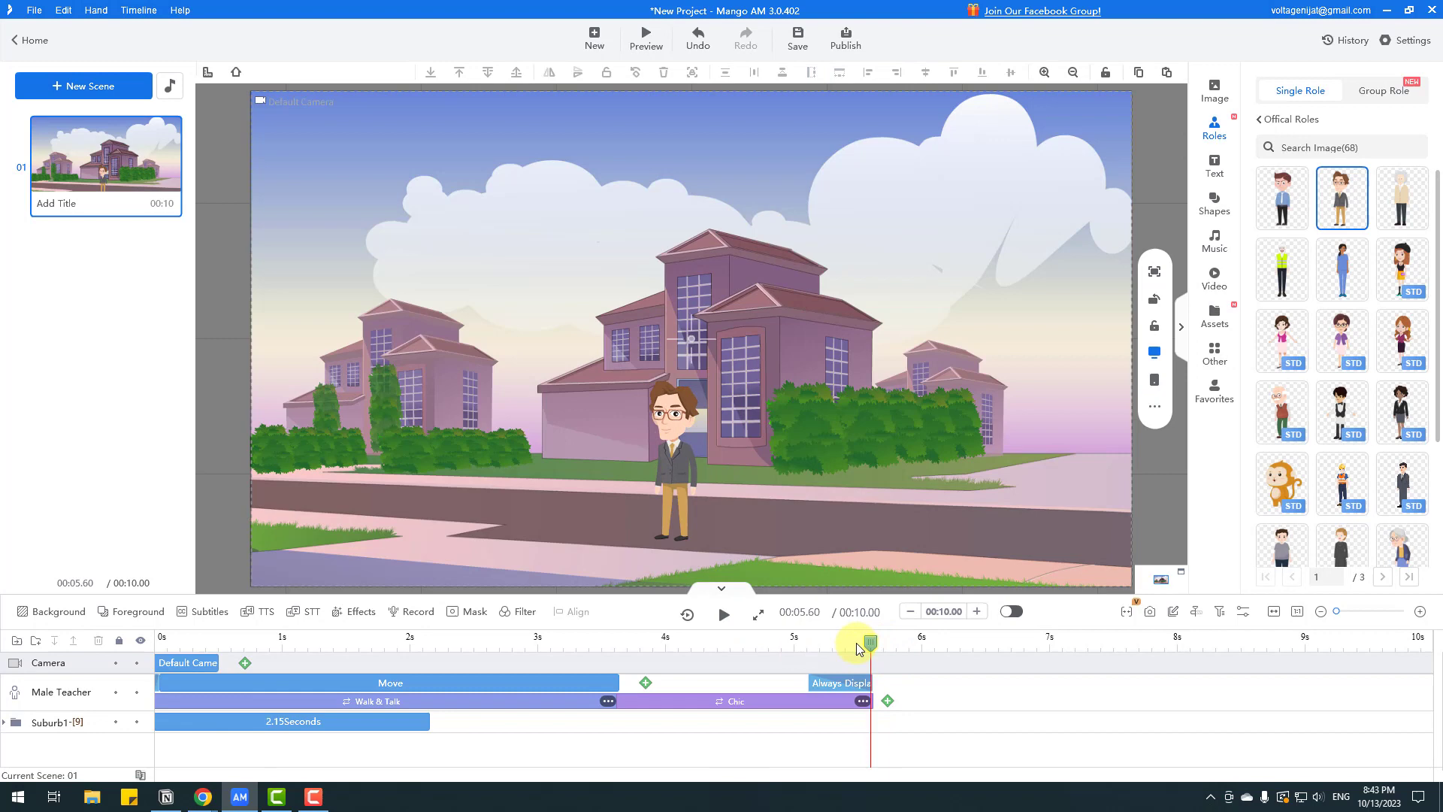
left_click_drag(859, 648, 713, 647)
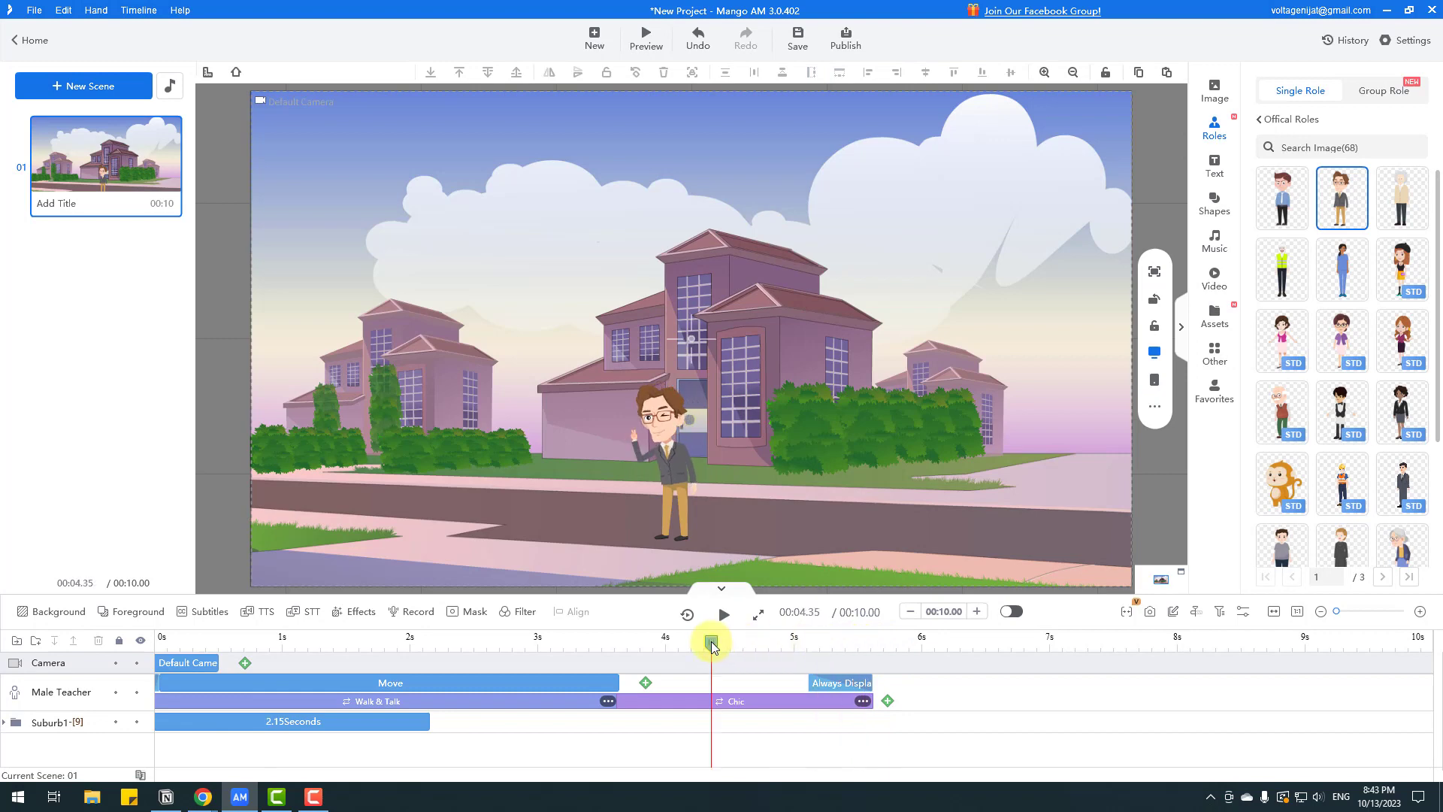
- Add the phone image from the Image library to the scene
left_click(1214, 90)
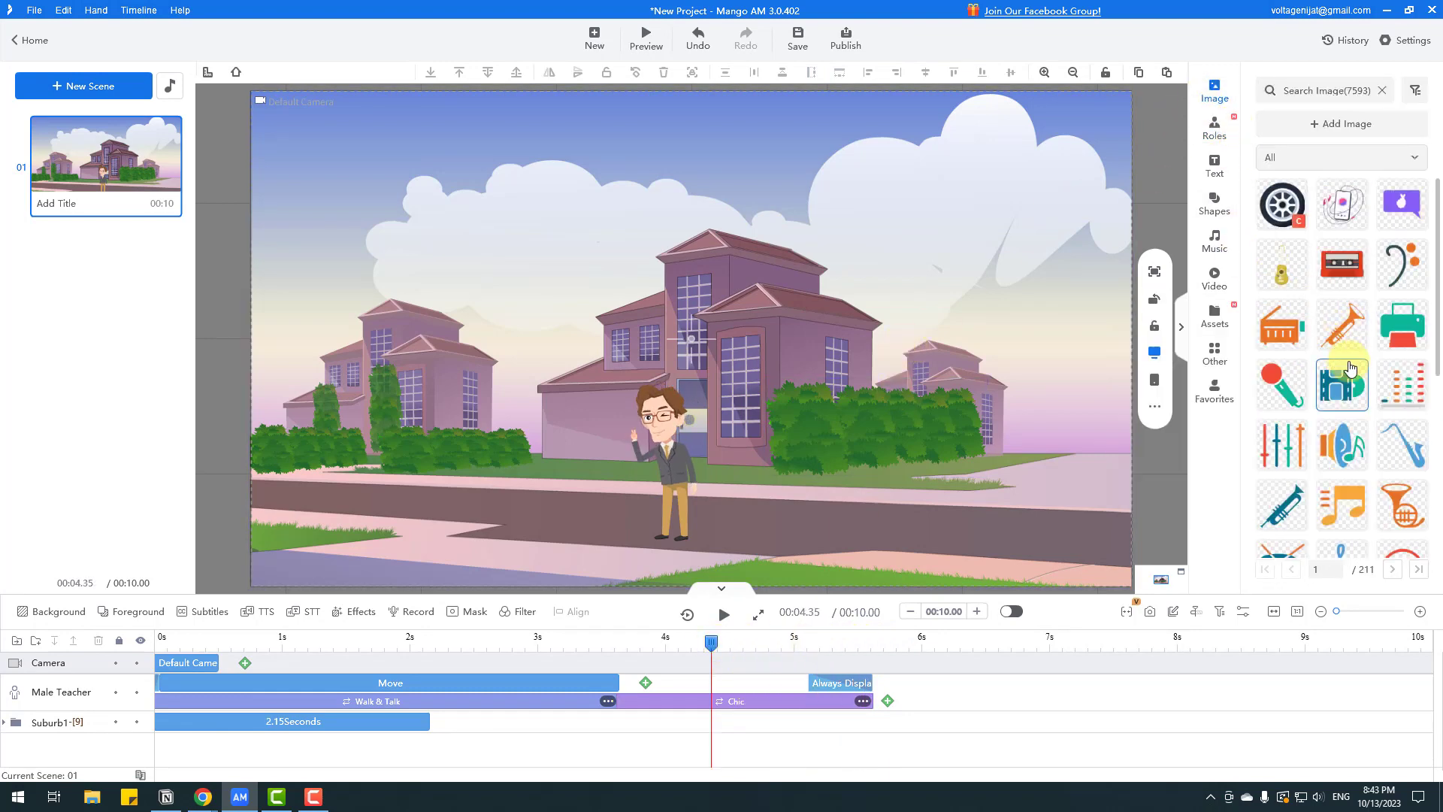
scroll(1365, 367, "down", 4)
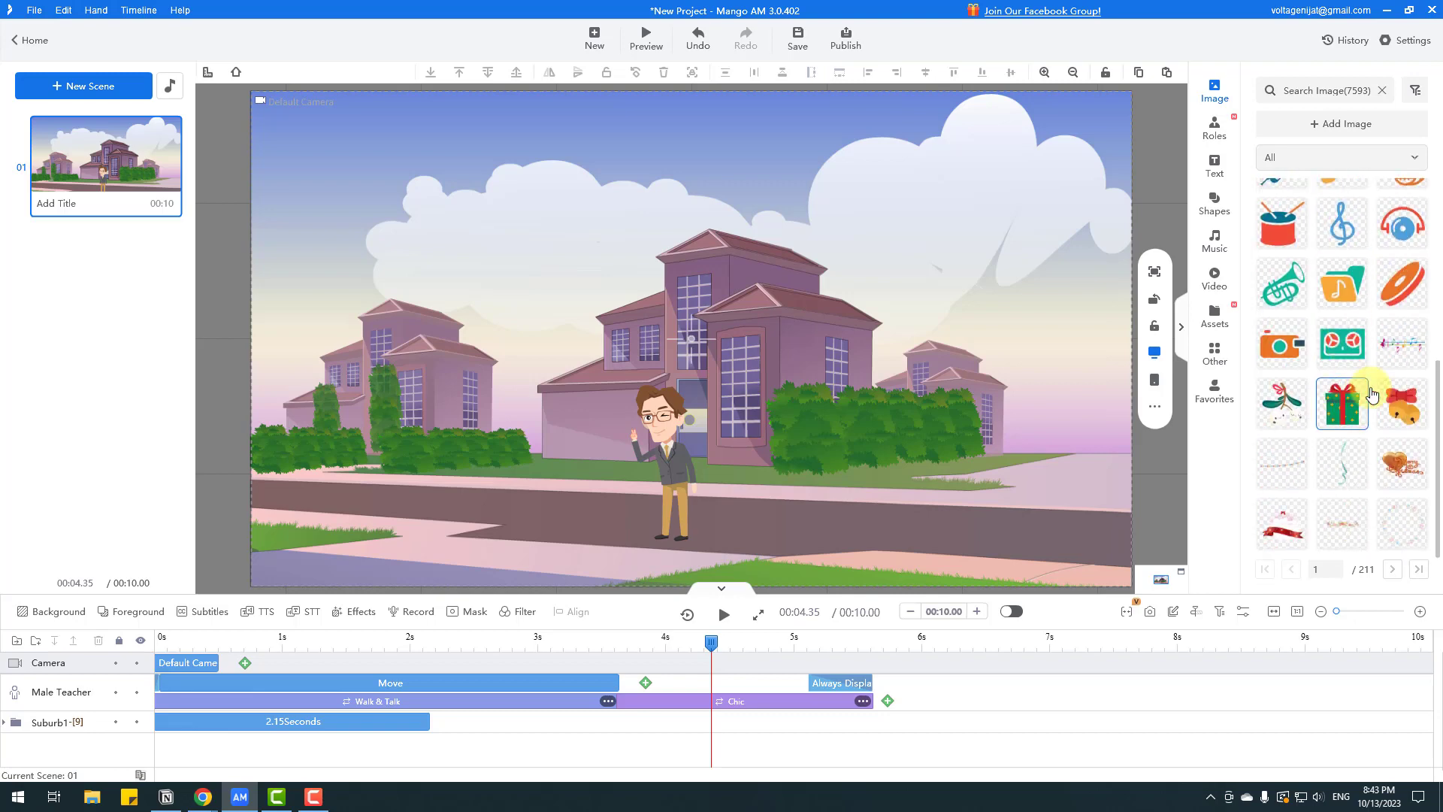
scroll(1358, 375, "up", 5)
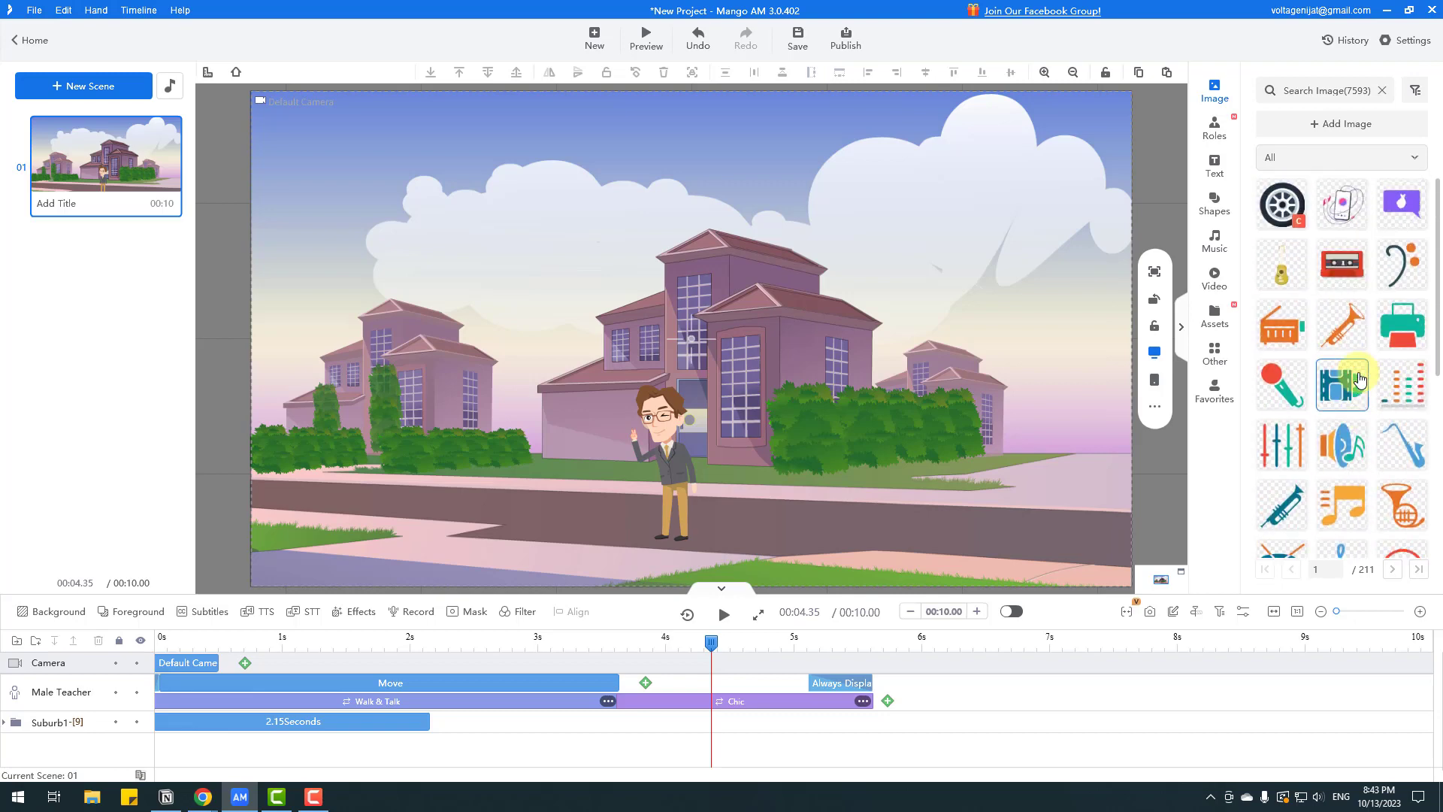
left_click(1348, 208)
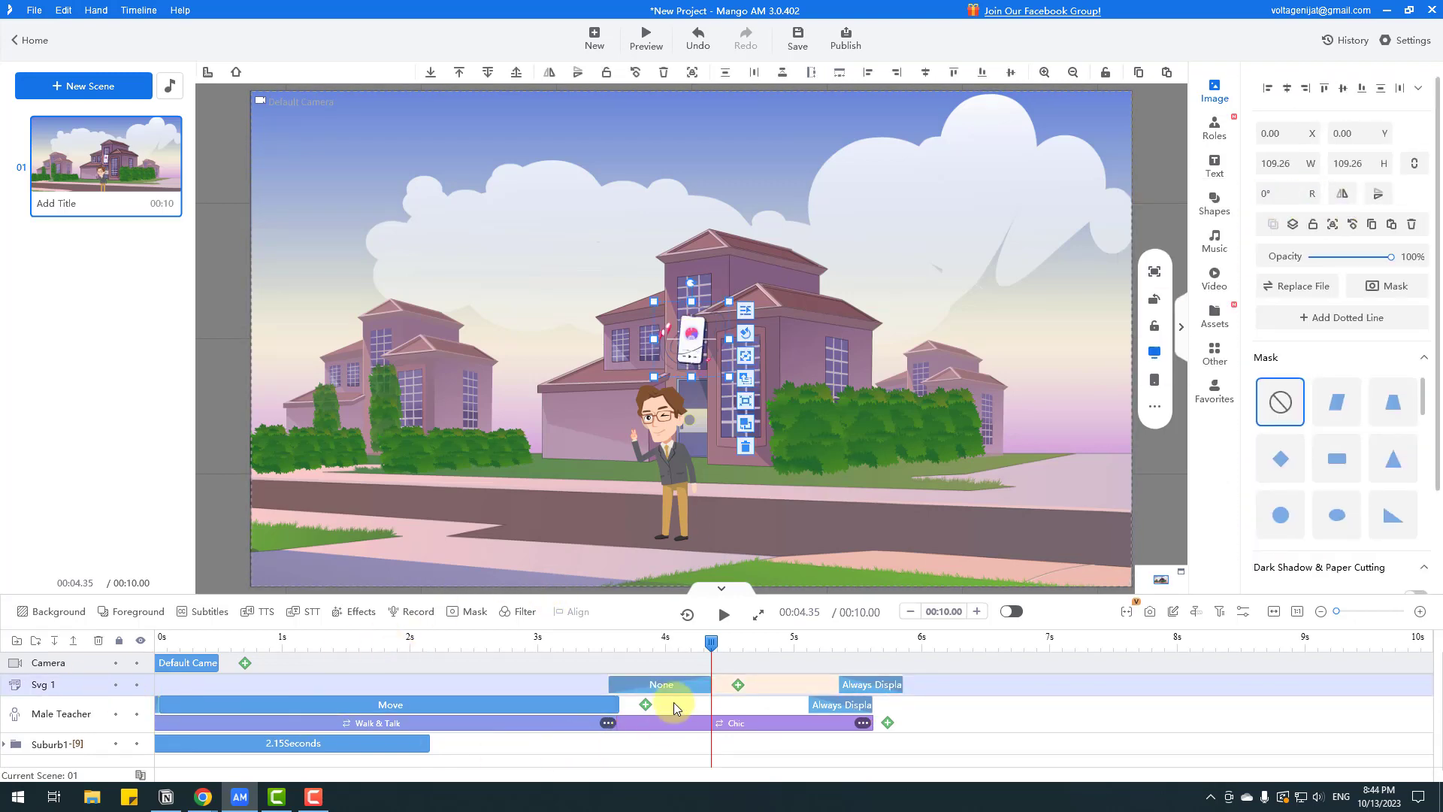
- Shrink the phone and place it in the scene's upper-right corner, then scrub back to 2.67 s
left_click_drag(712, 644, 773, 643)
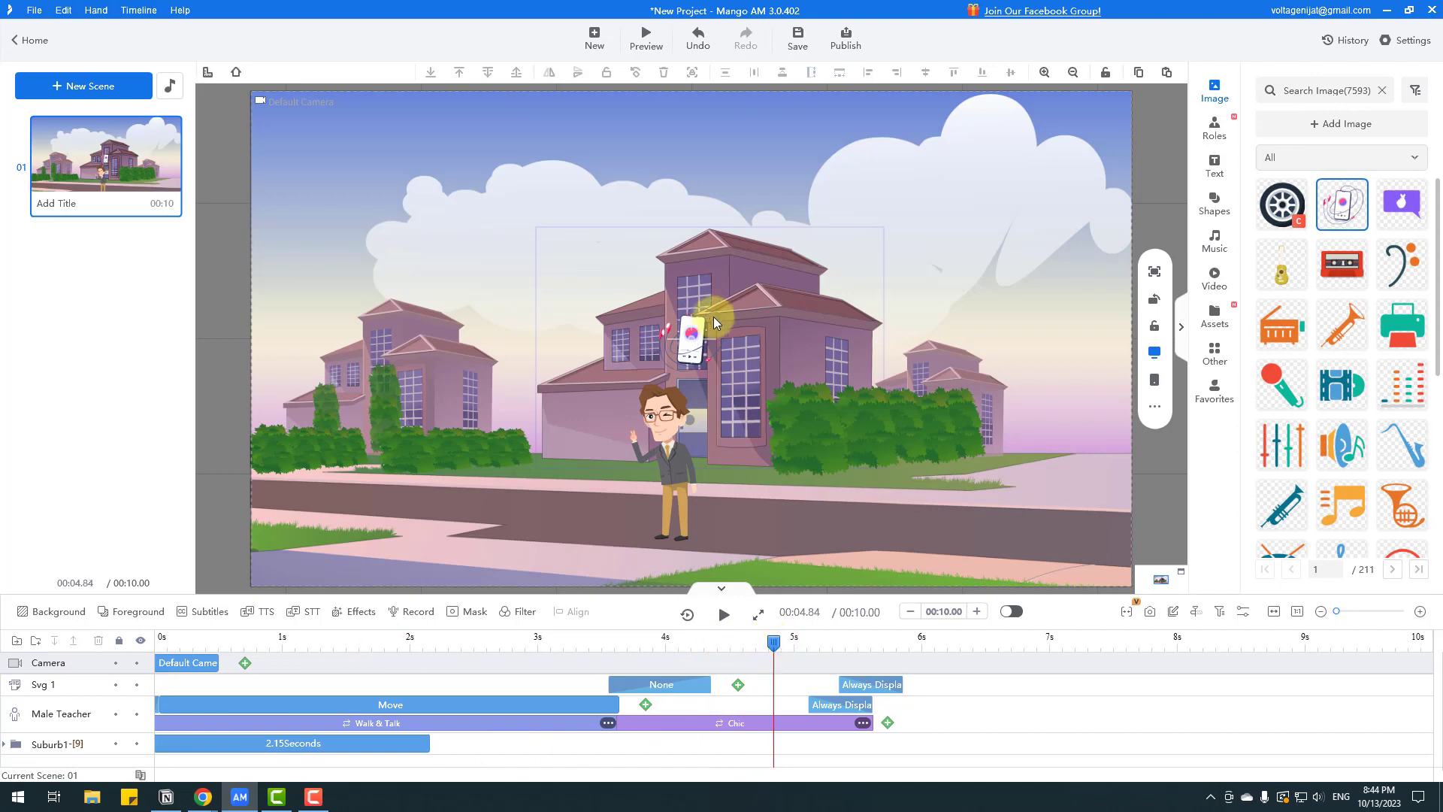
left_click(699, 344)
left_click_drag(653, 301, 614, 275)
left_click_drag(660, 348, 611, 463)
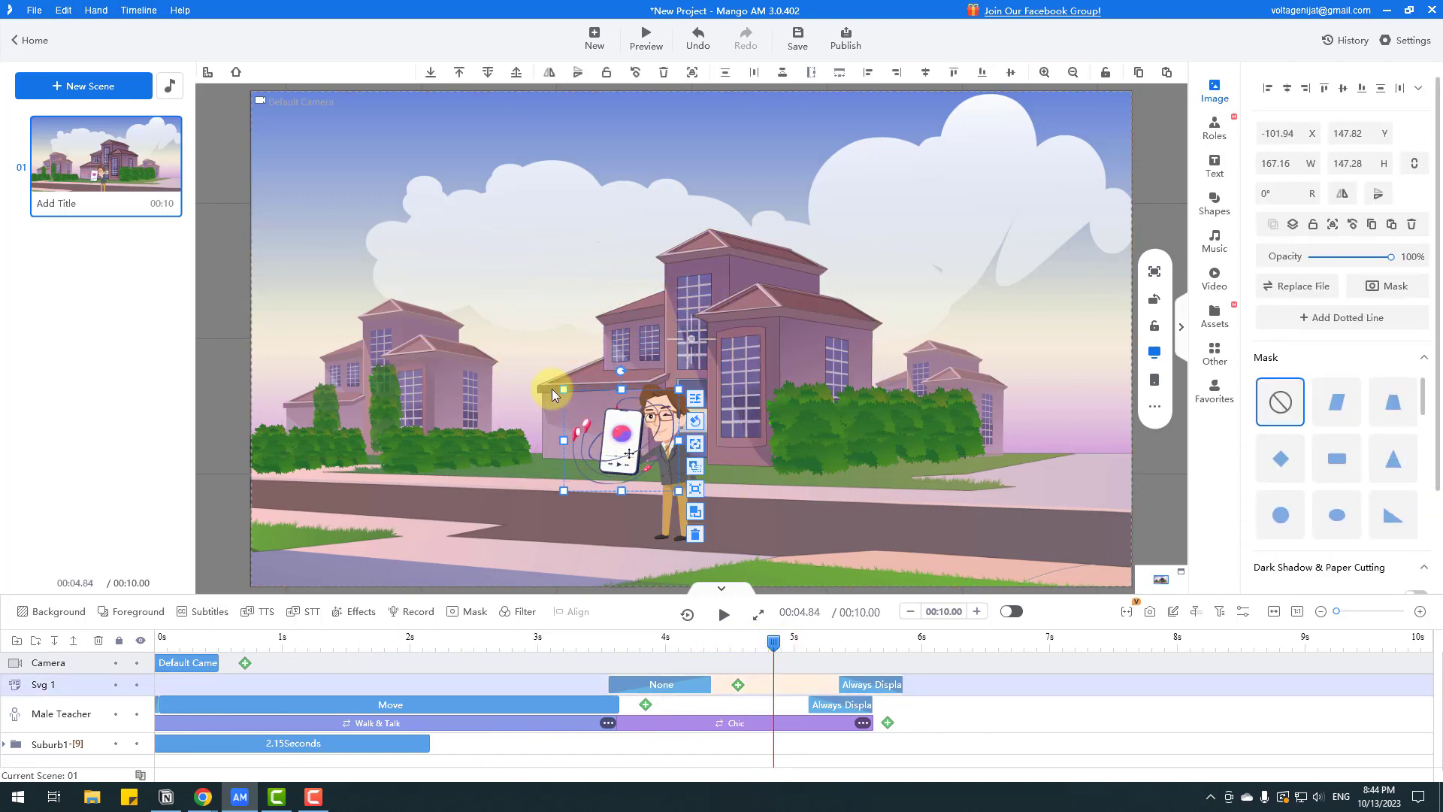
left_click_drag(565, 390, 1028, 203)
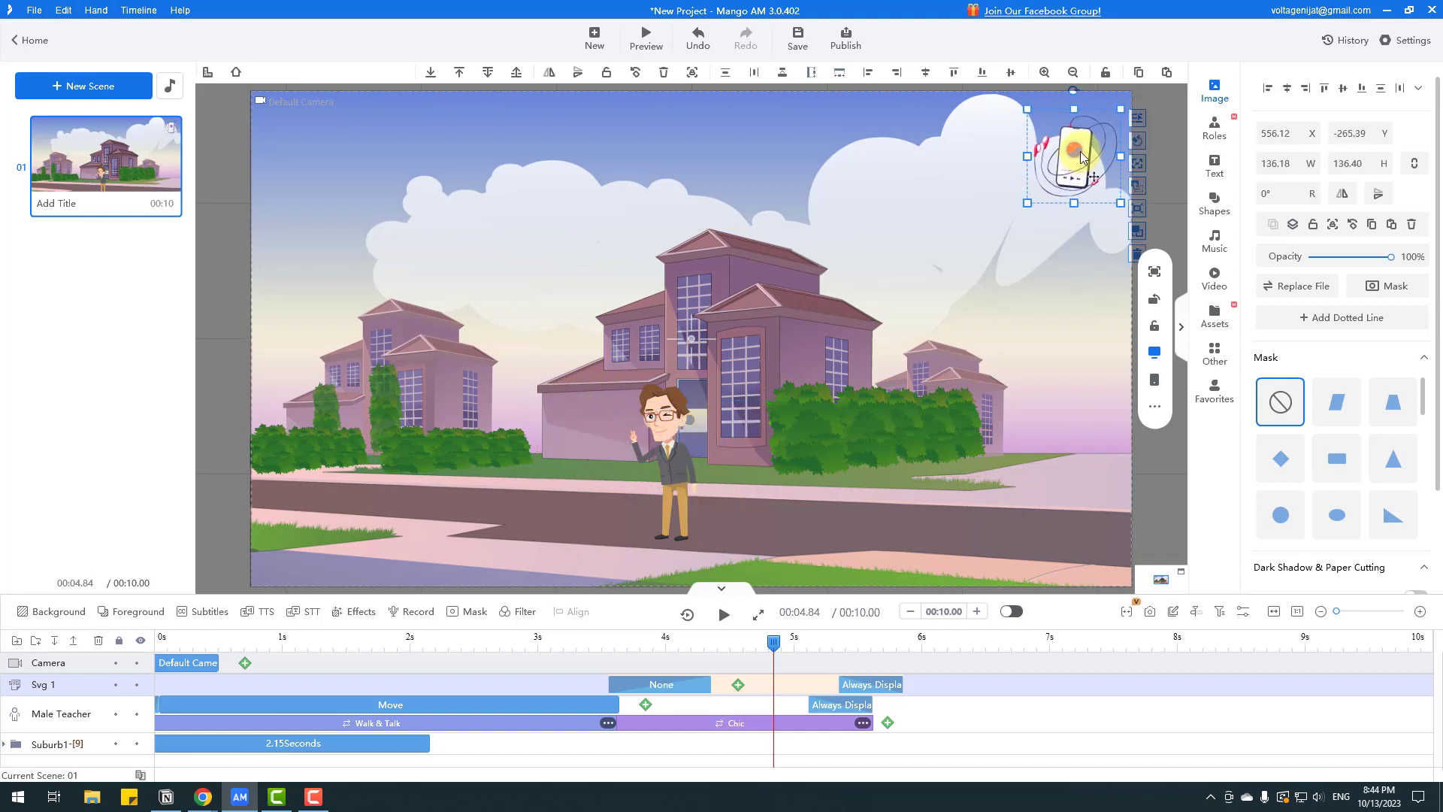
left_click_drag(1080, 156, 1086, 147)
left_click_drag(778, 656, 155, 685)
left_click_drag(622, 642, 825, 656)
left_click_drag(709, 665, 495, 661)
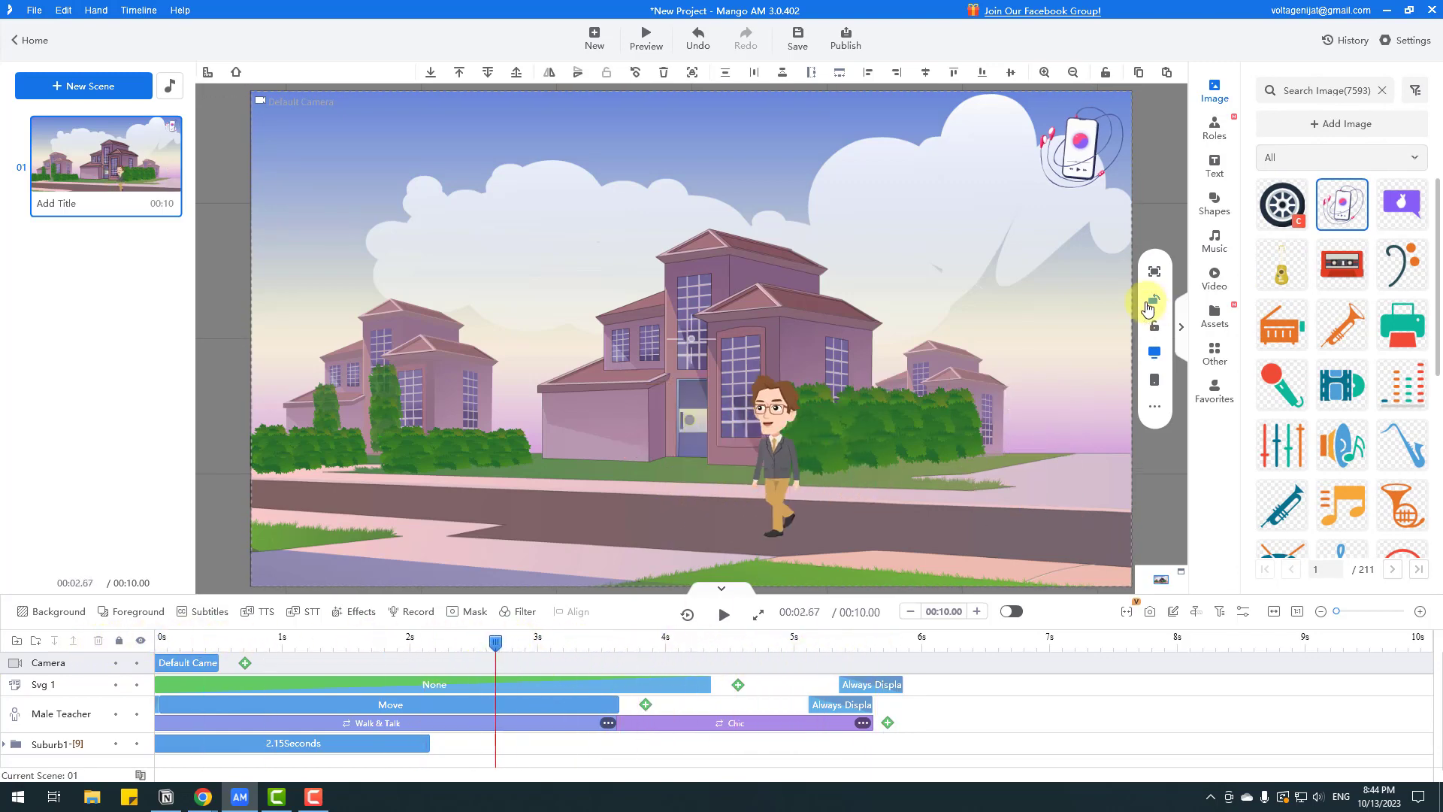
- Add the Good Luck cartoon text and shift its goodluck clip to start near 3.87 s
left_click(1215, 166)
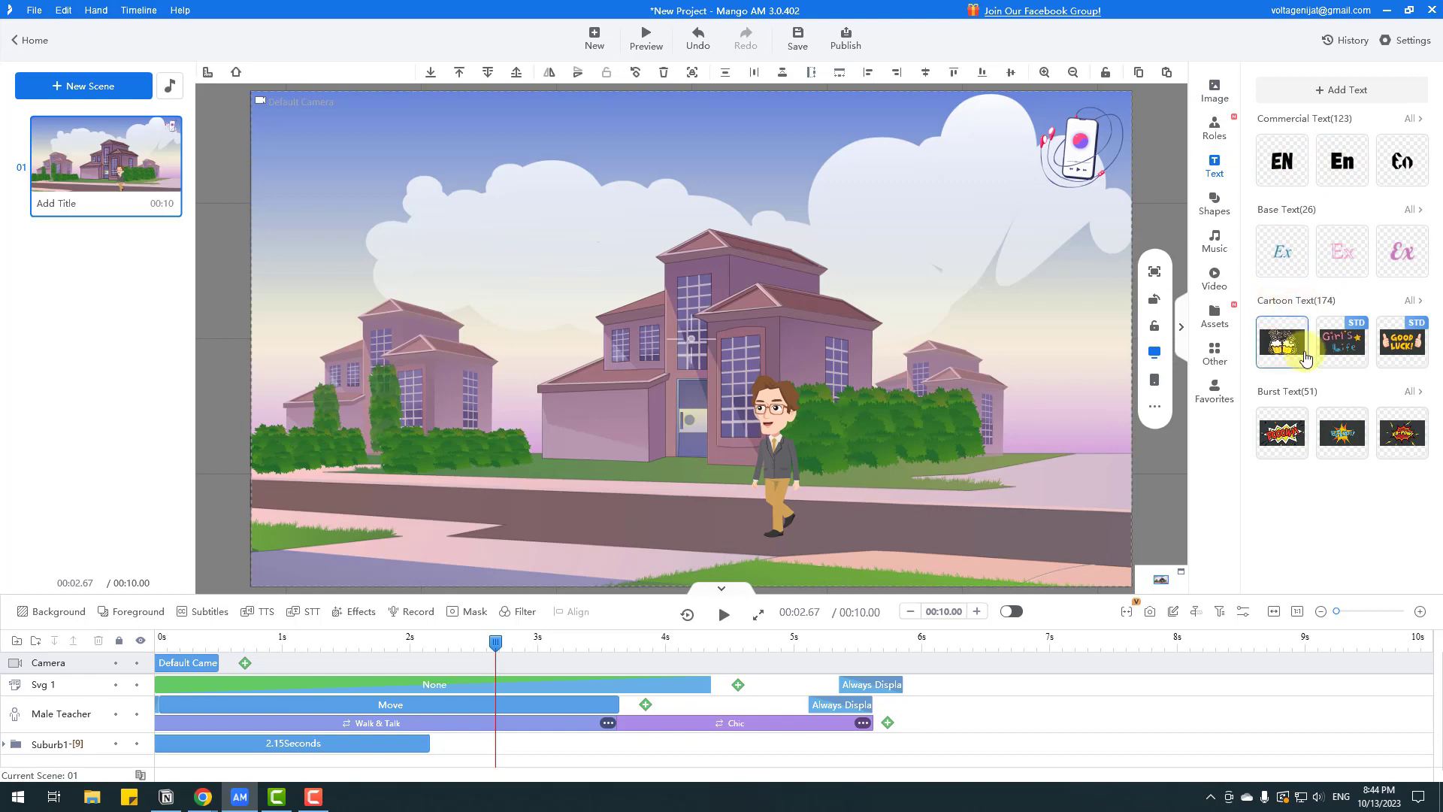
left_click(1400, 349)
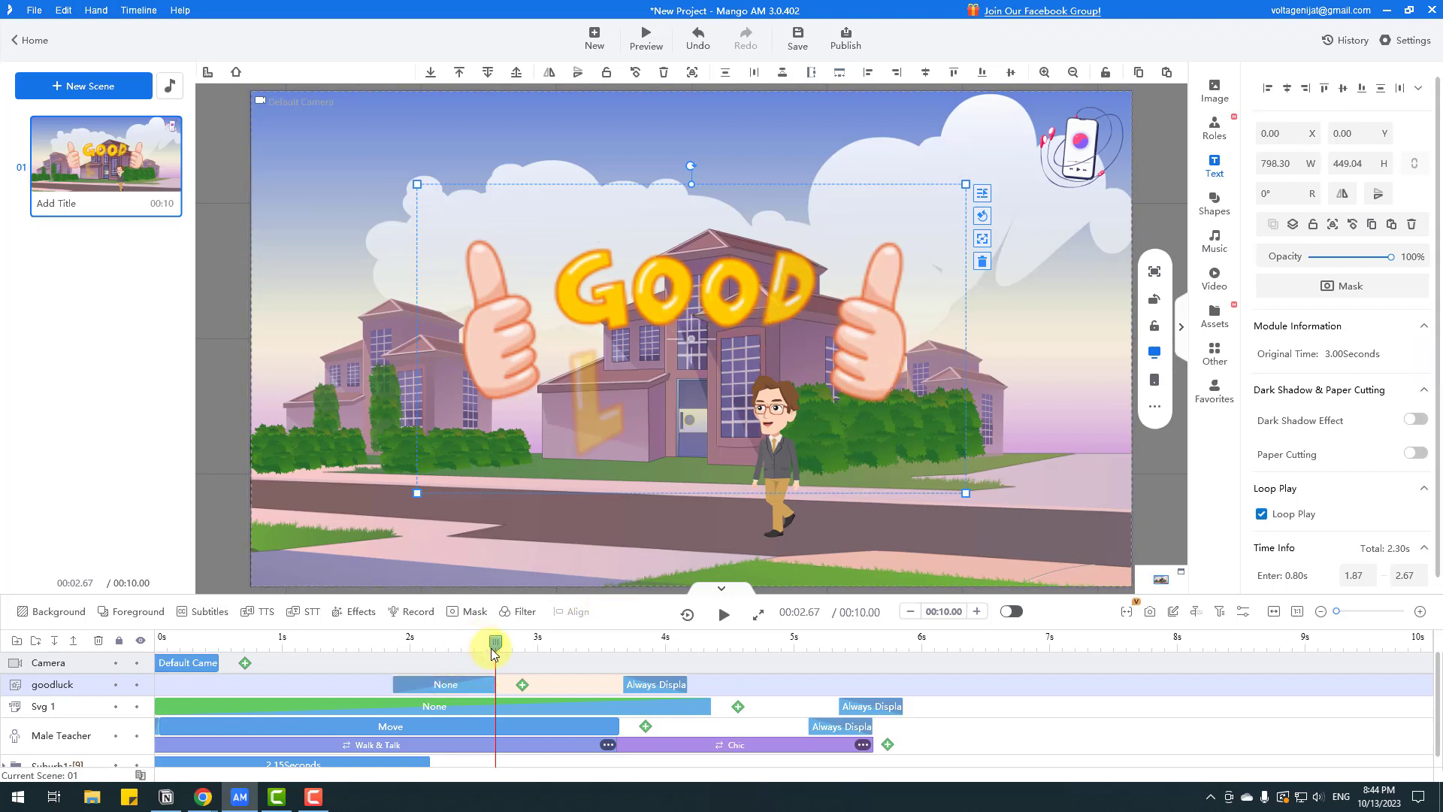
mouse_move(494, 644)
left_mouse_down()
mouse_move(403, 661)
mouse_move(612, 645)
mouse_move(485, 651)
left_mouse_up()
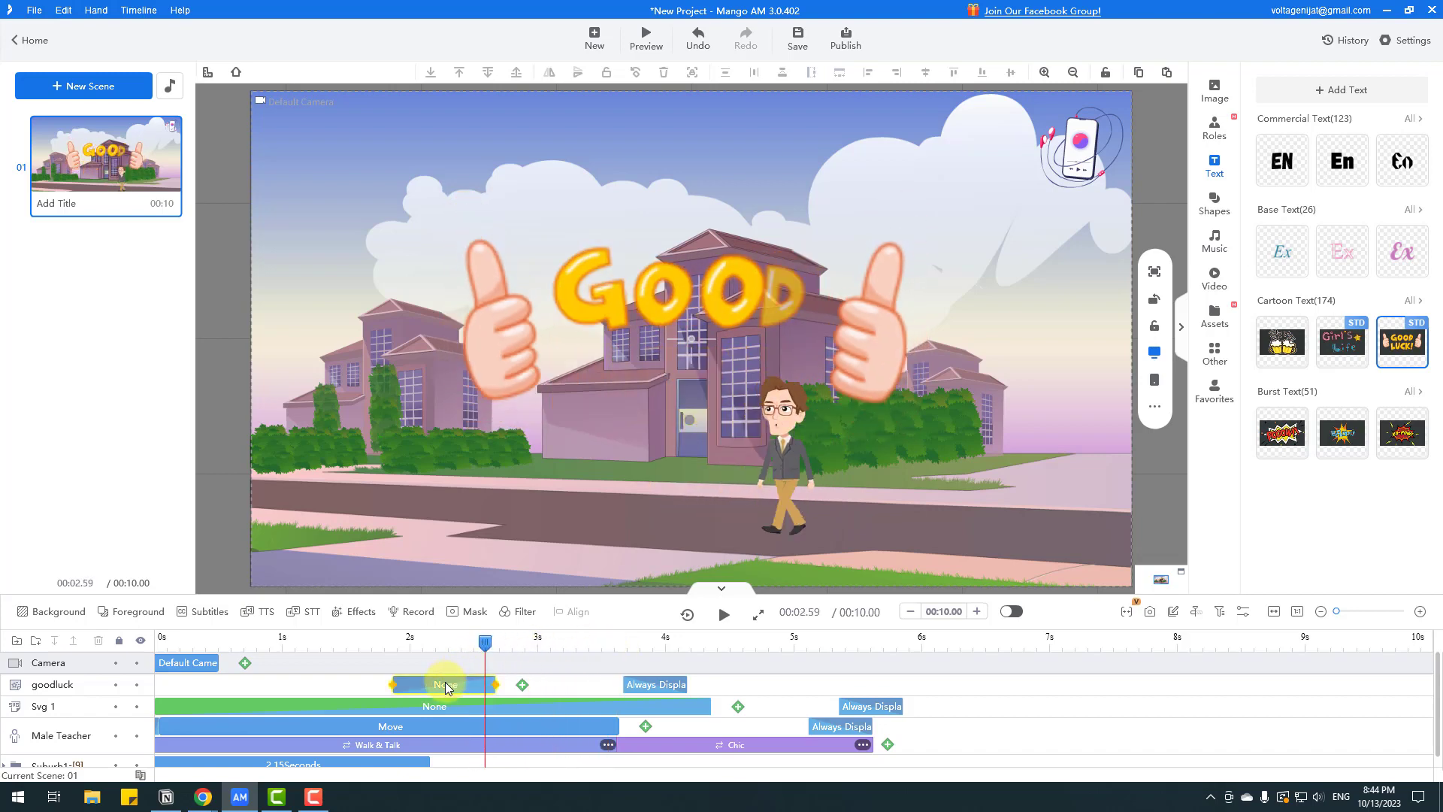
left_click(442, 685)
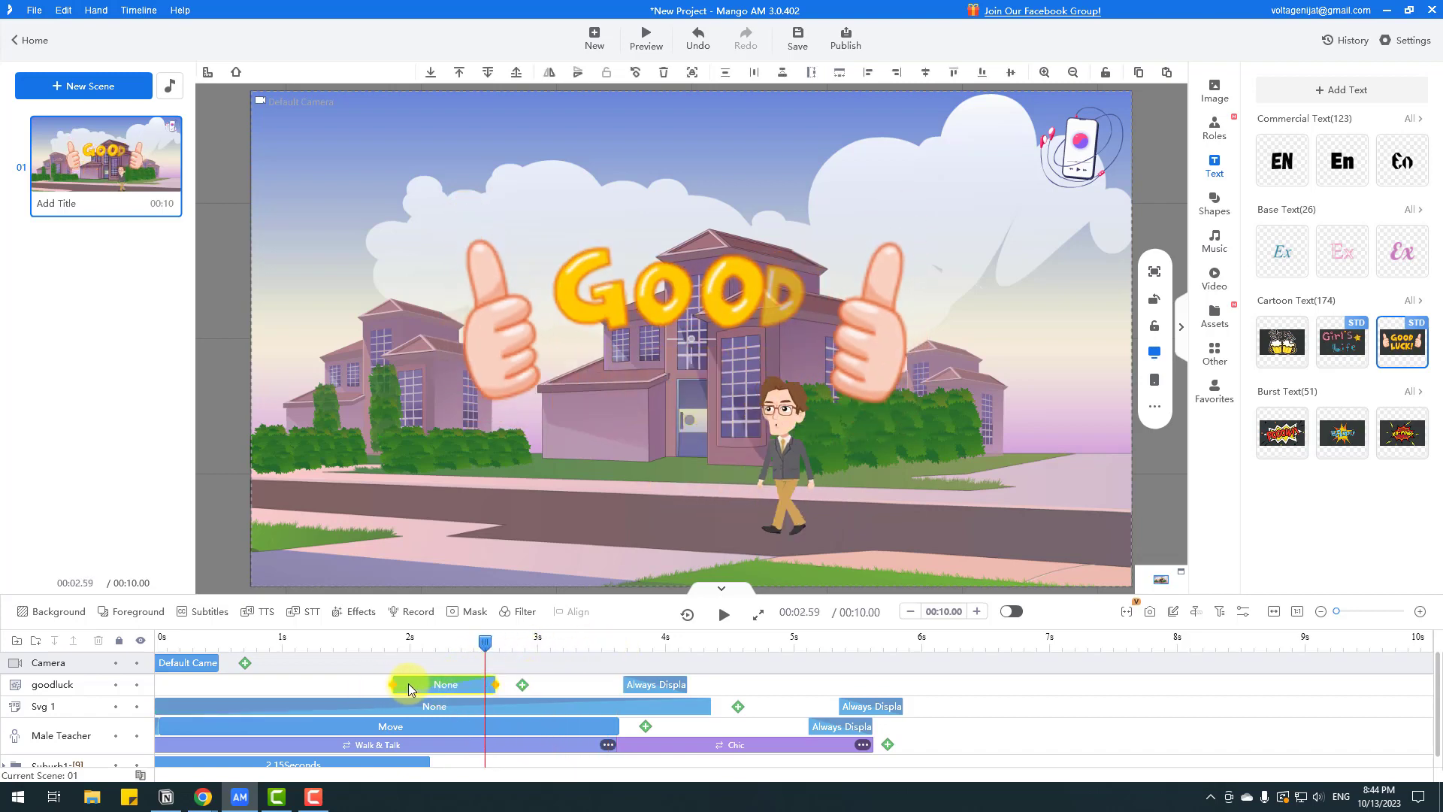
left_click_drag(408, 683, 568, 680)
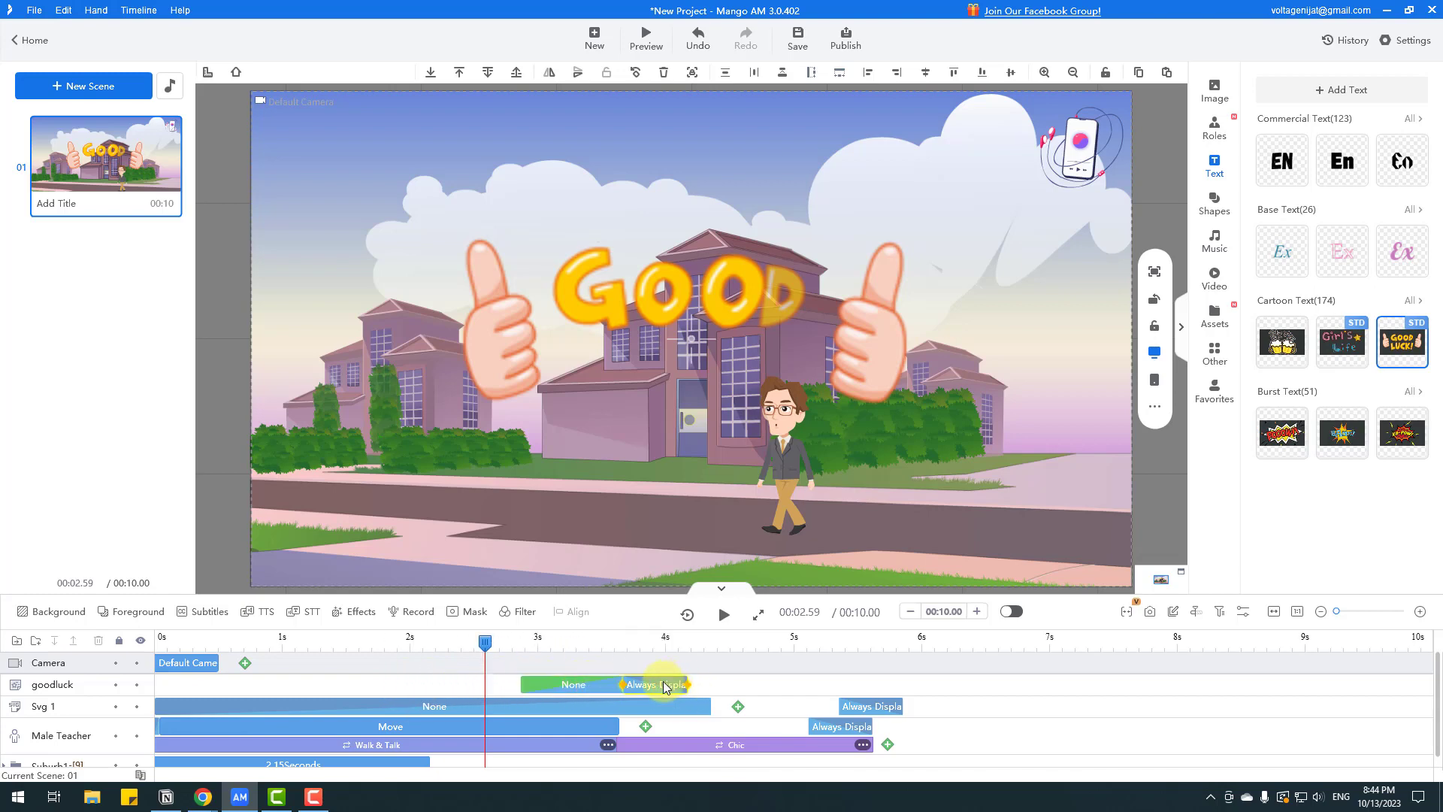
left_click_drag(665, 686, 781, 683)
left_click_drag(672, 644, 815, 683)
- Shrink the Good Luck text to about 358×201 and raise it just above the teacher
left_click(638, 295)
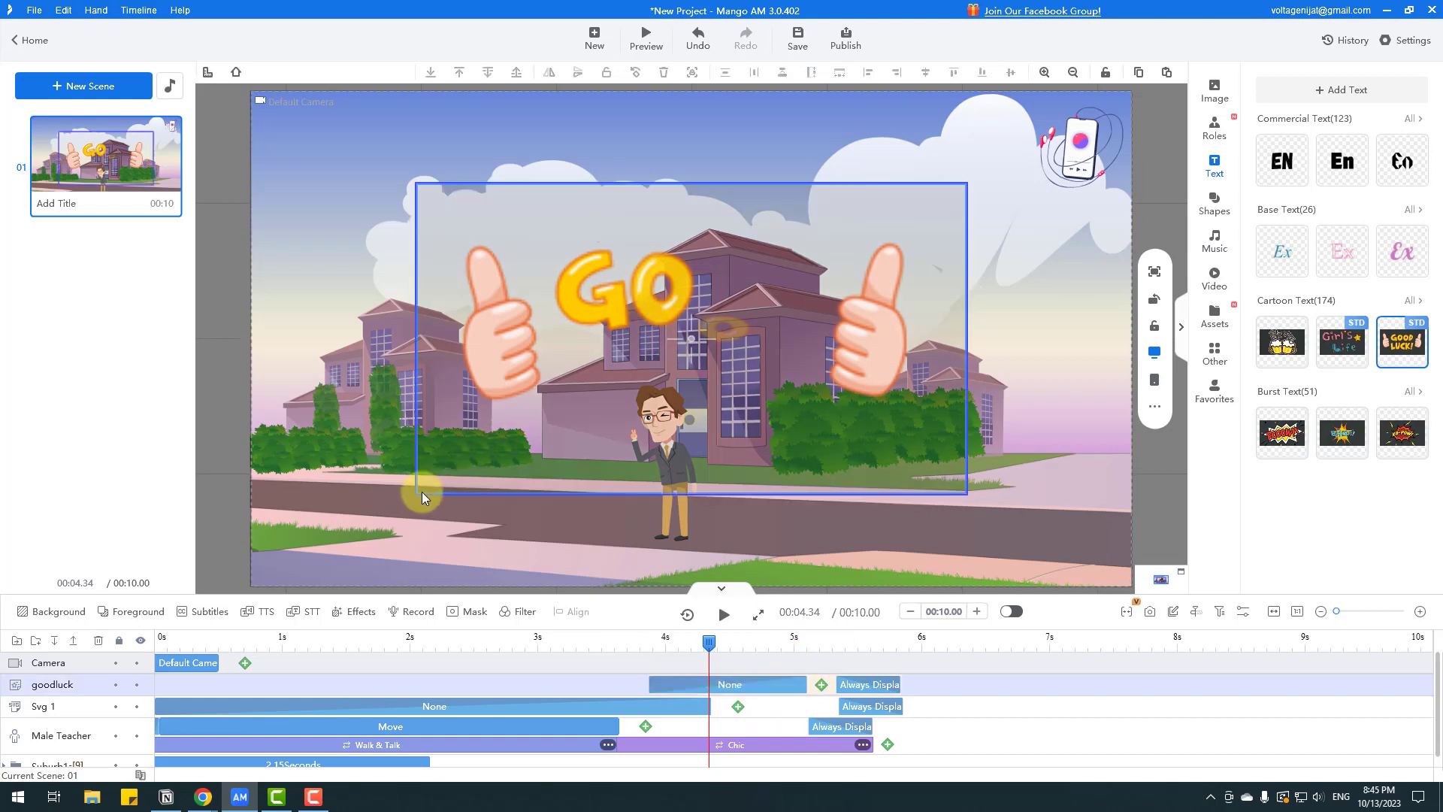
left_click(606, 300)
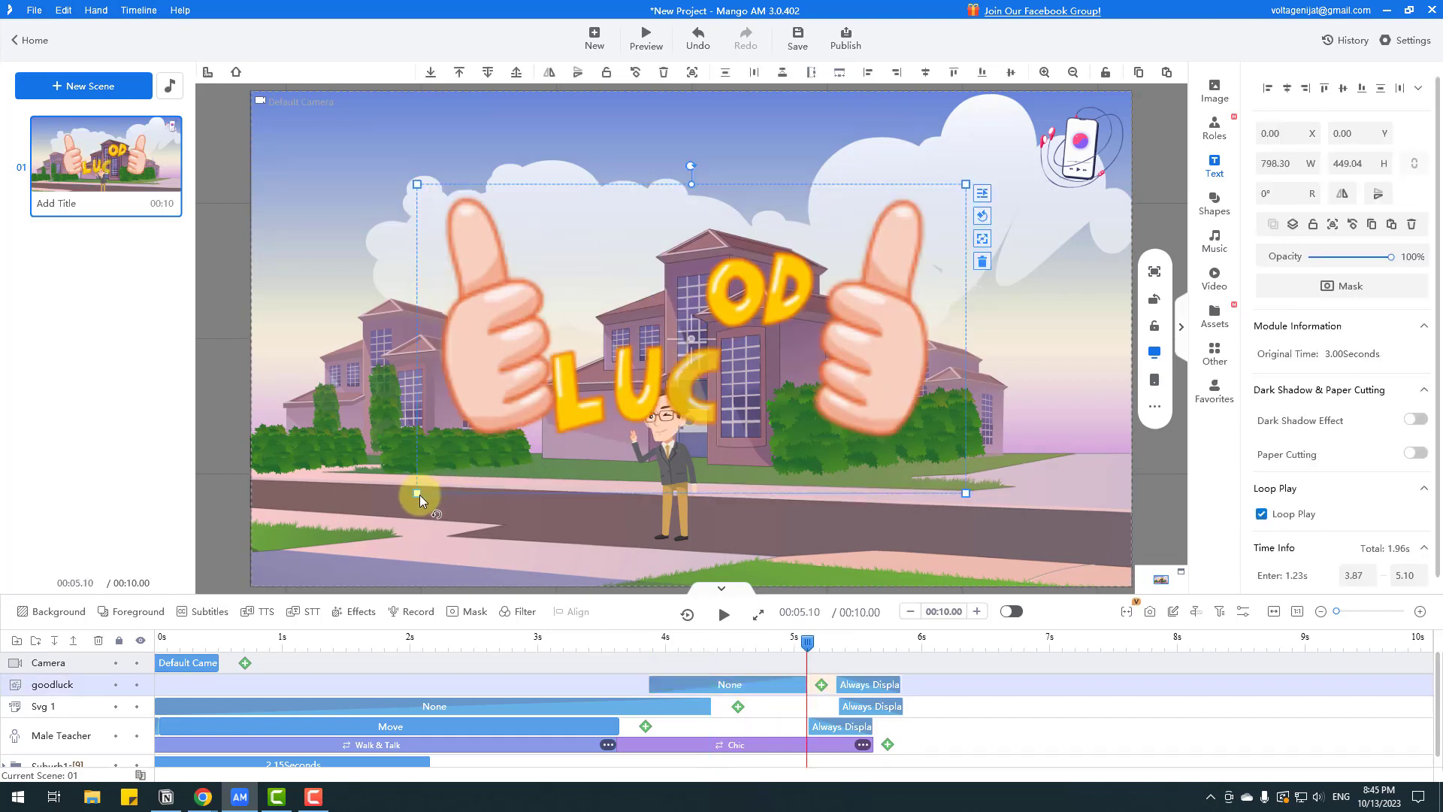
left_click_drag(419, 494, 569, 406)
left_click_drag(620, 345, 603, 301)
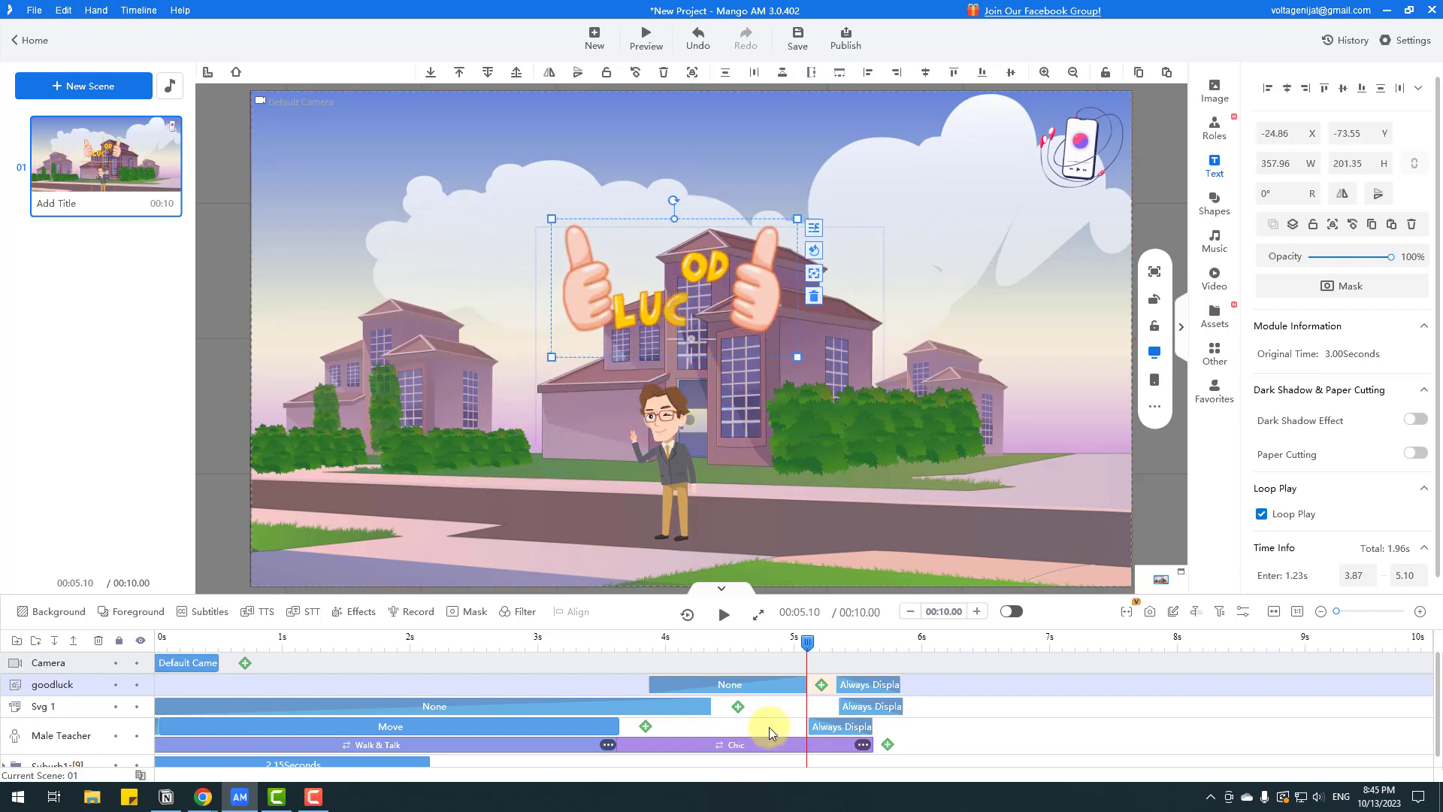
left_click_drag(807, 641, 599, 641)
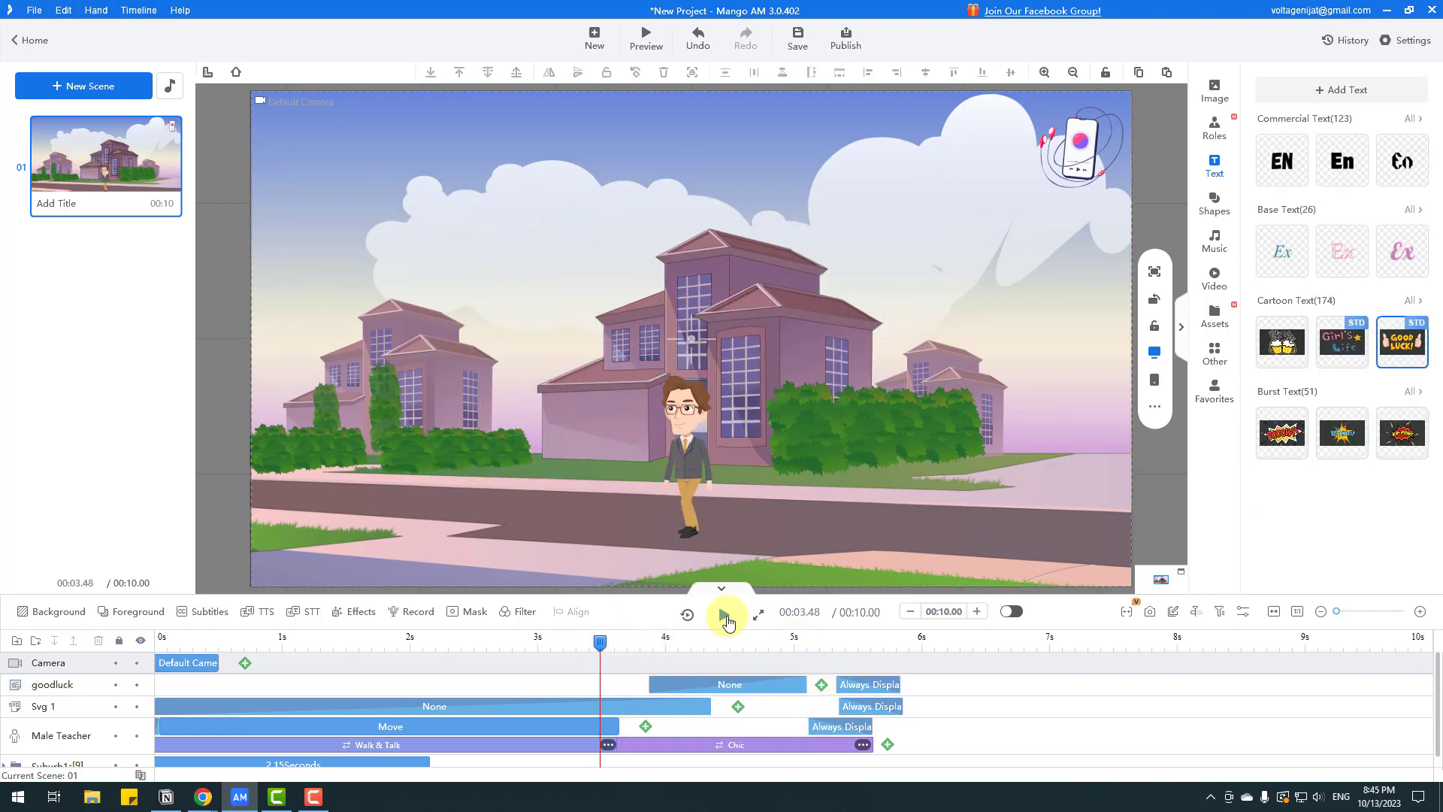
left_click(724, 616)
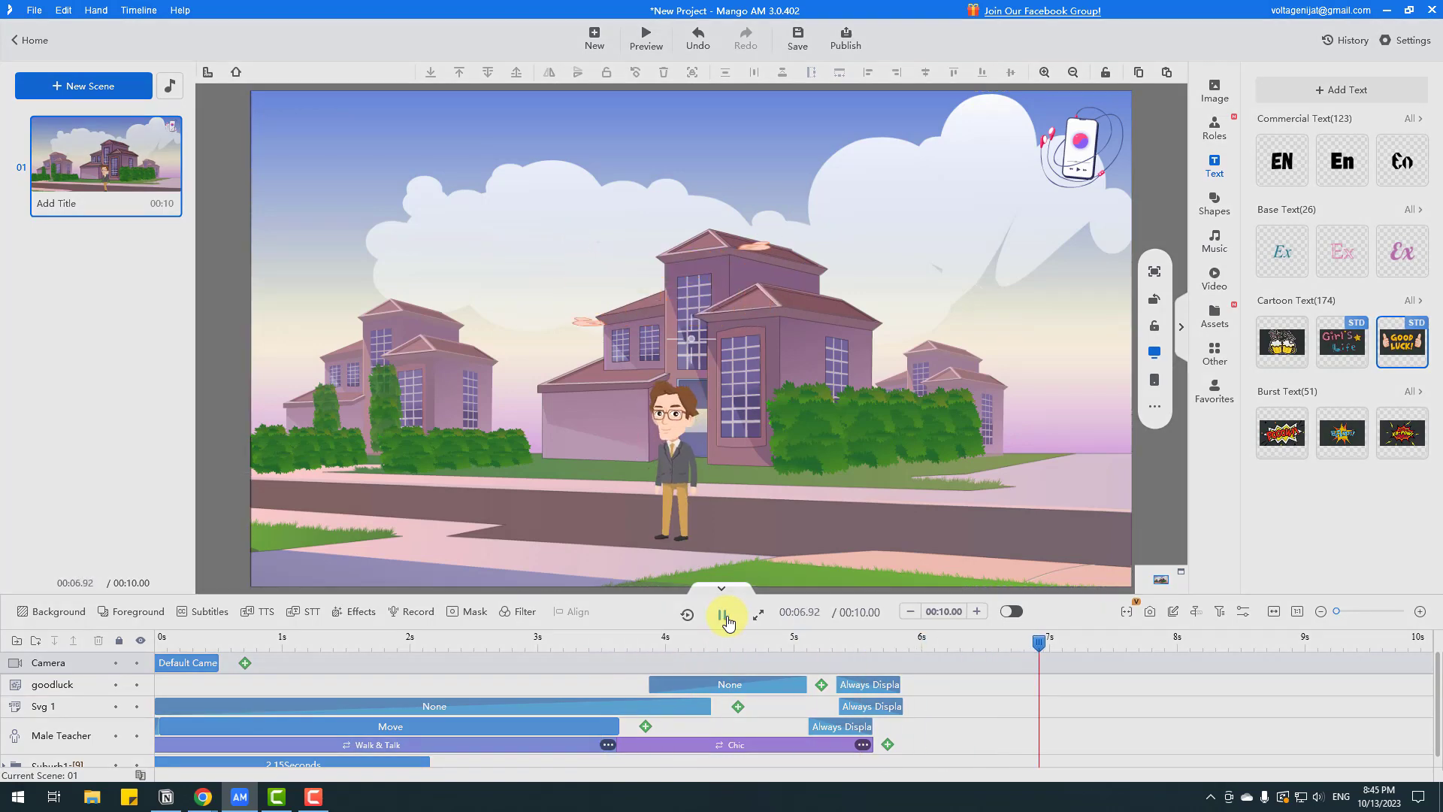
left_click(725, 616)
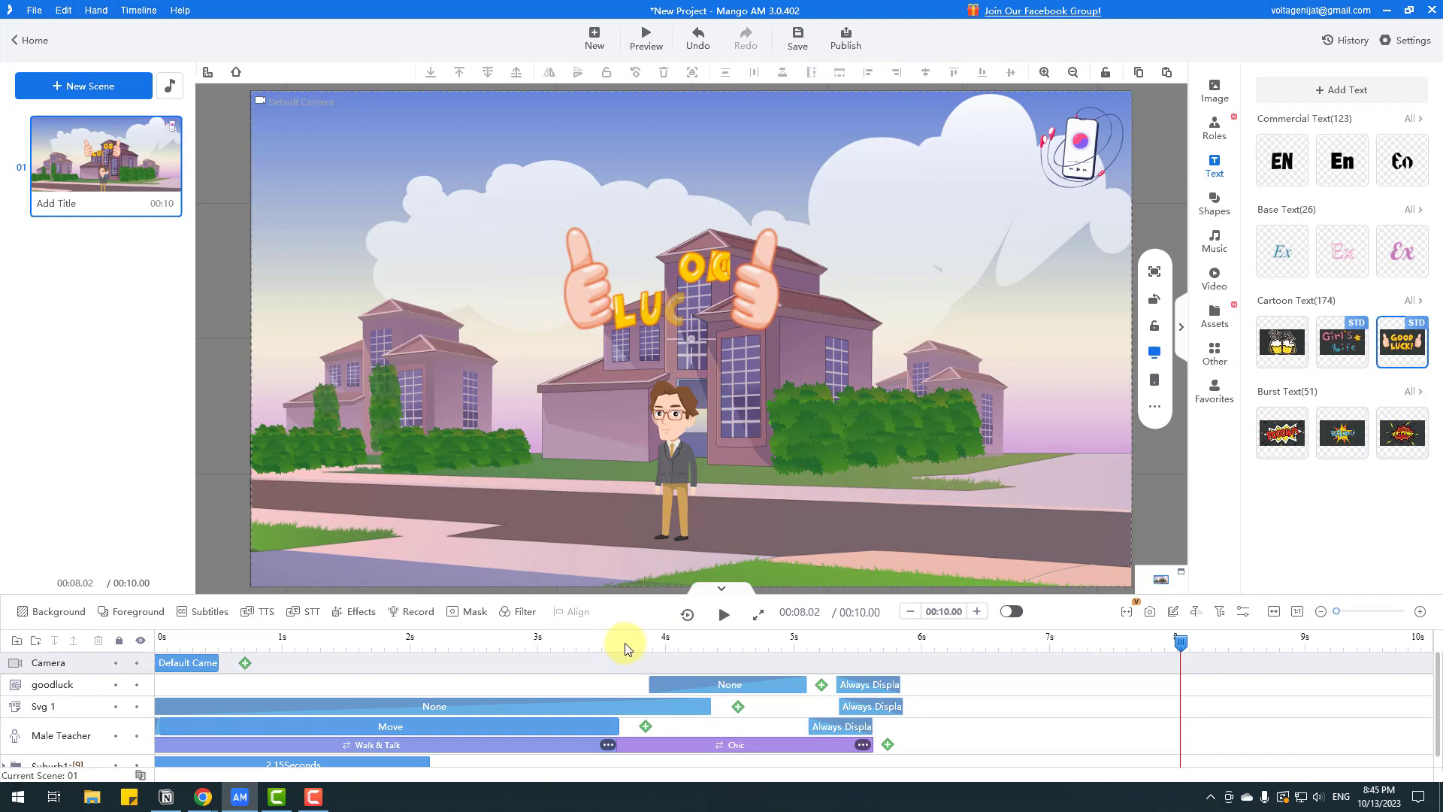
left_click(633, 643)
left_click_drag(677, 642, 874, 651)
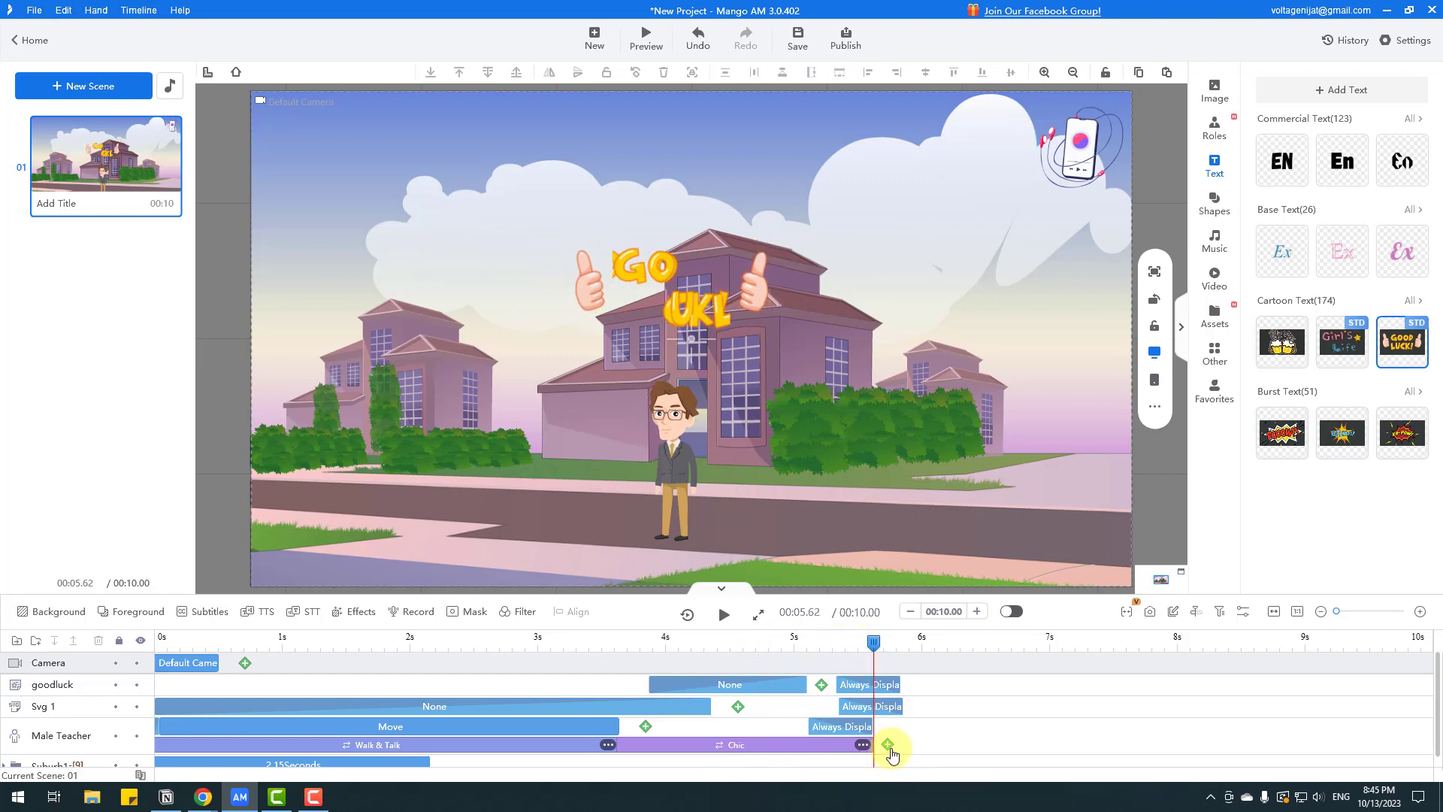
- Preview Walking4, Walk Slowly and Walking5, then add Walking5 after the Chic clip
left_click(888, 744)
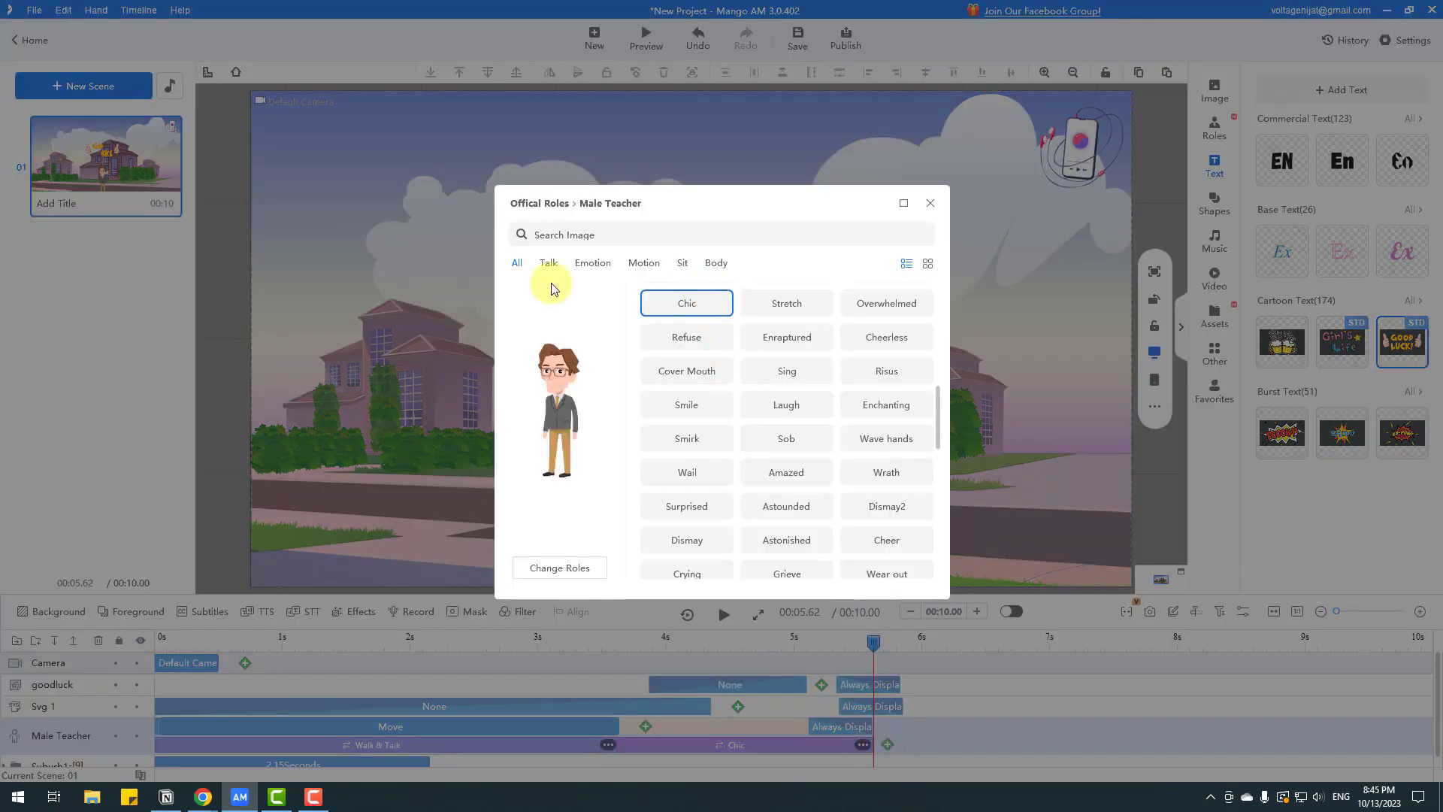
left_click(643, 270)
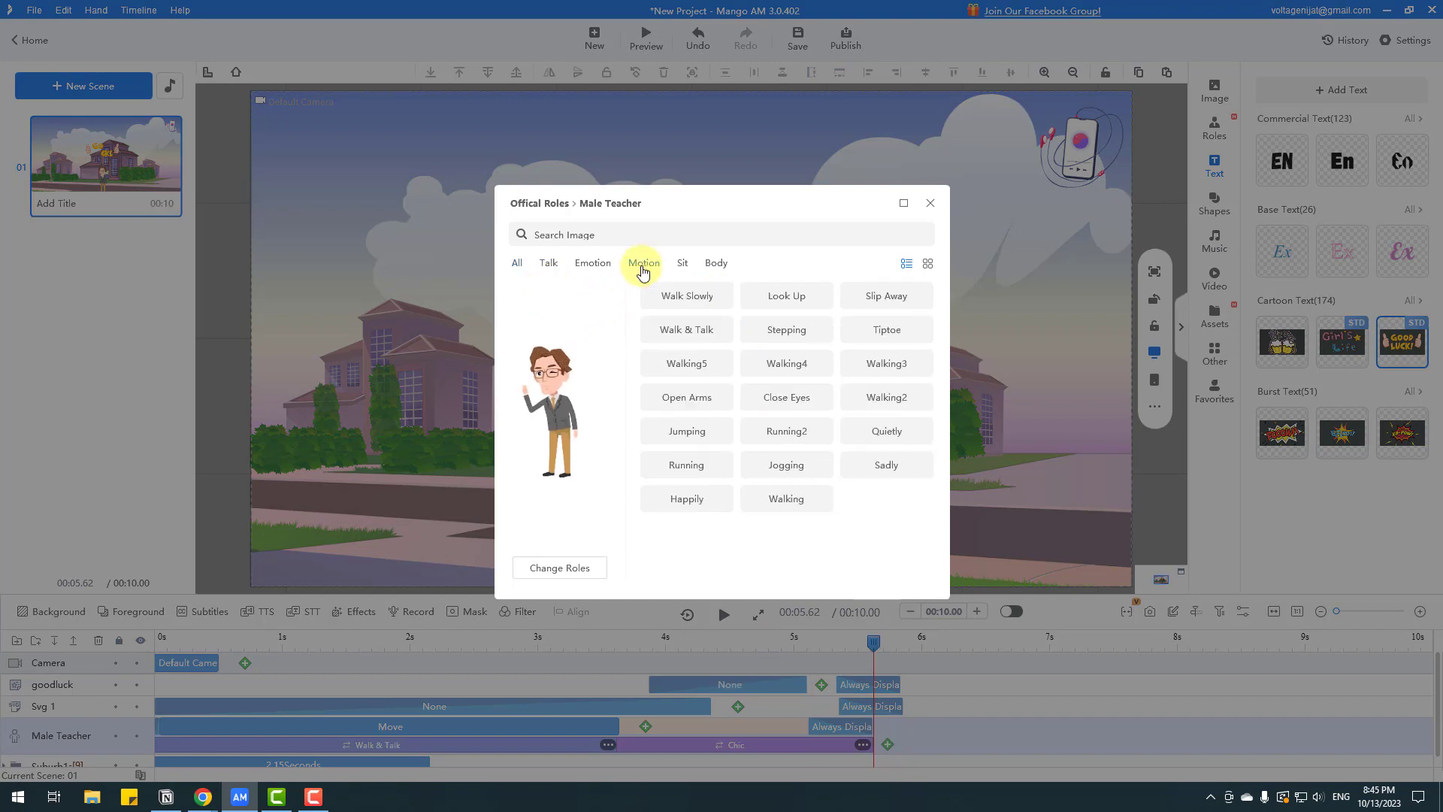
left_click(788, 366)
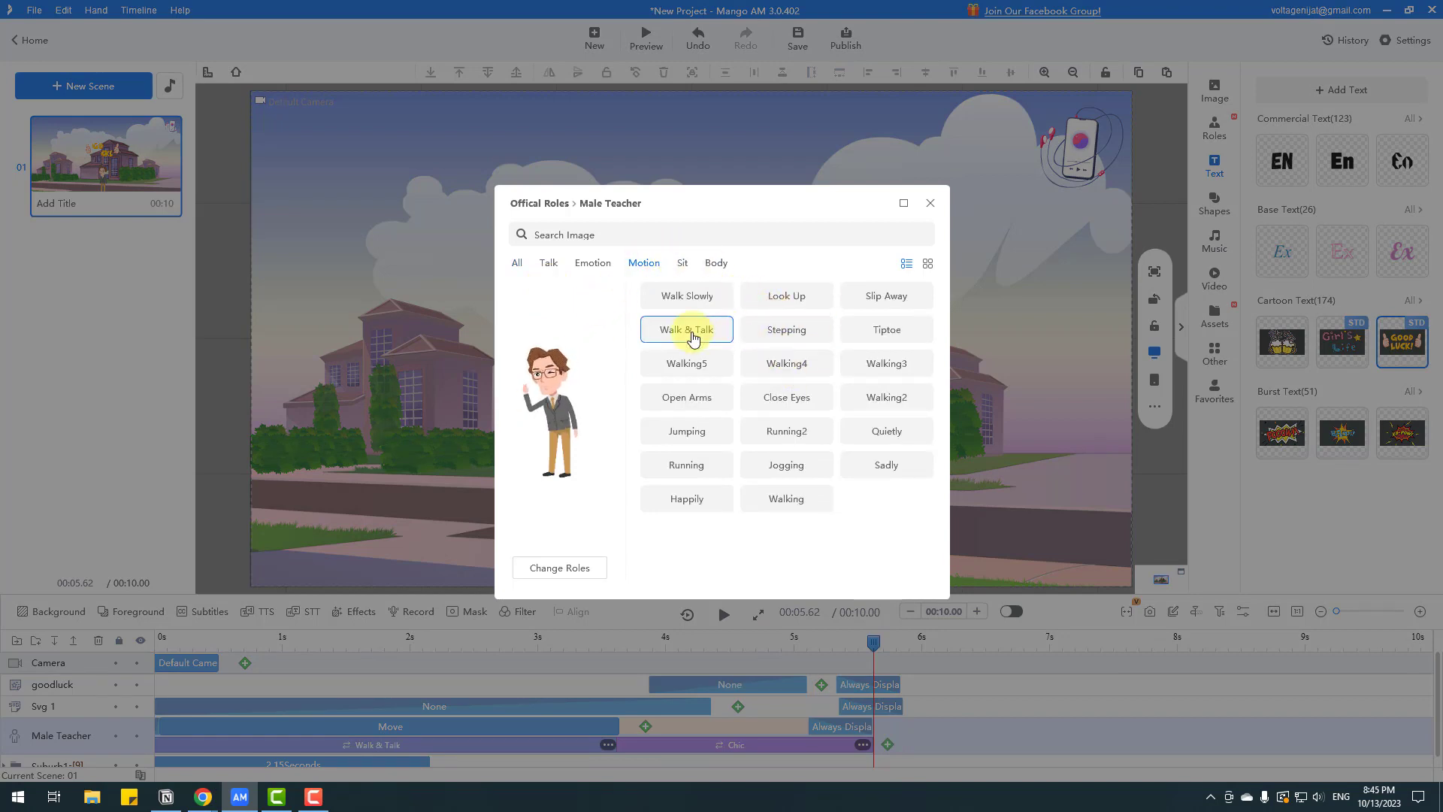
left_click(693, 299)
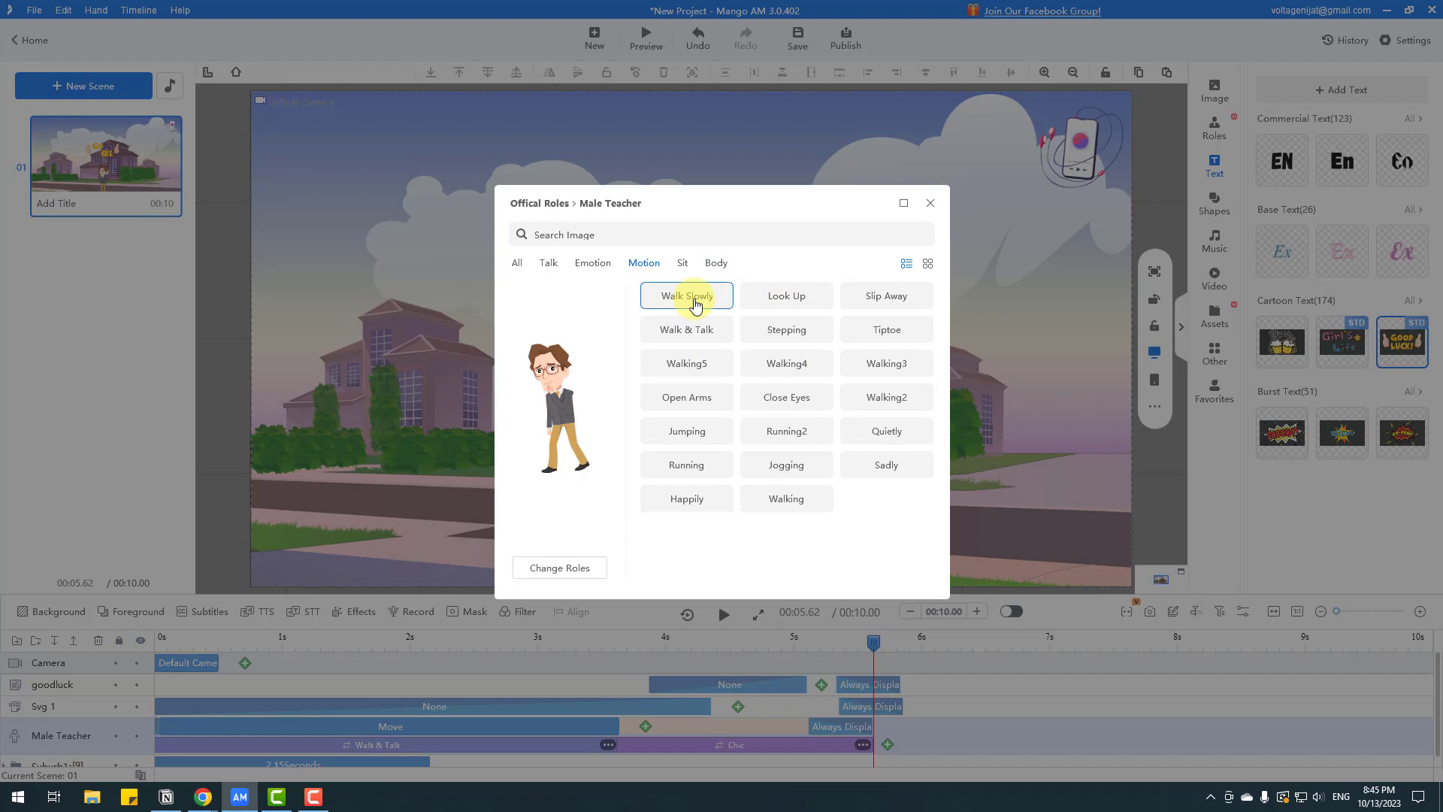
left_click(675, 371)
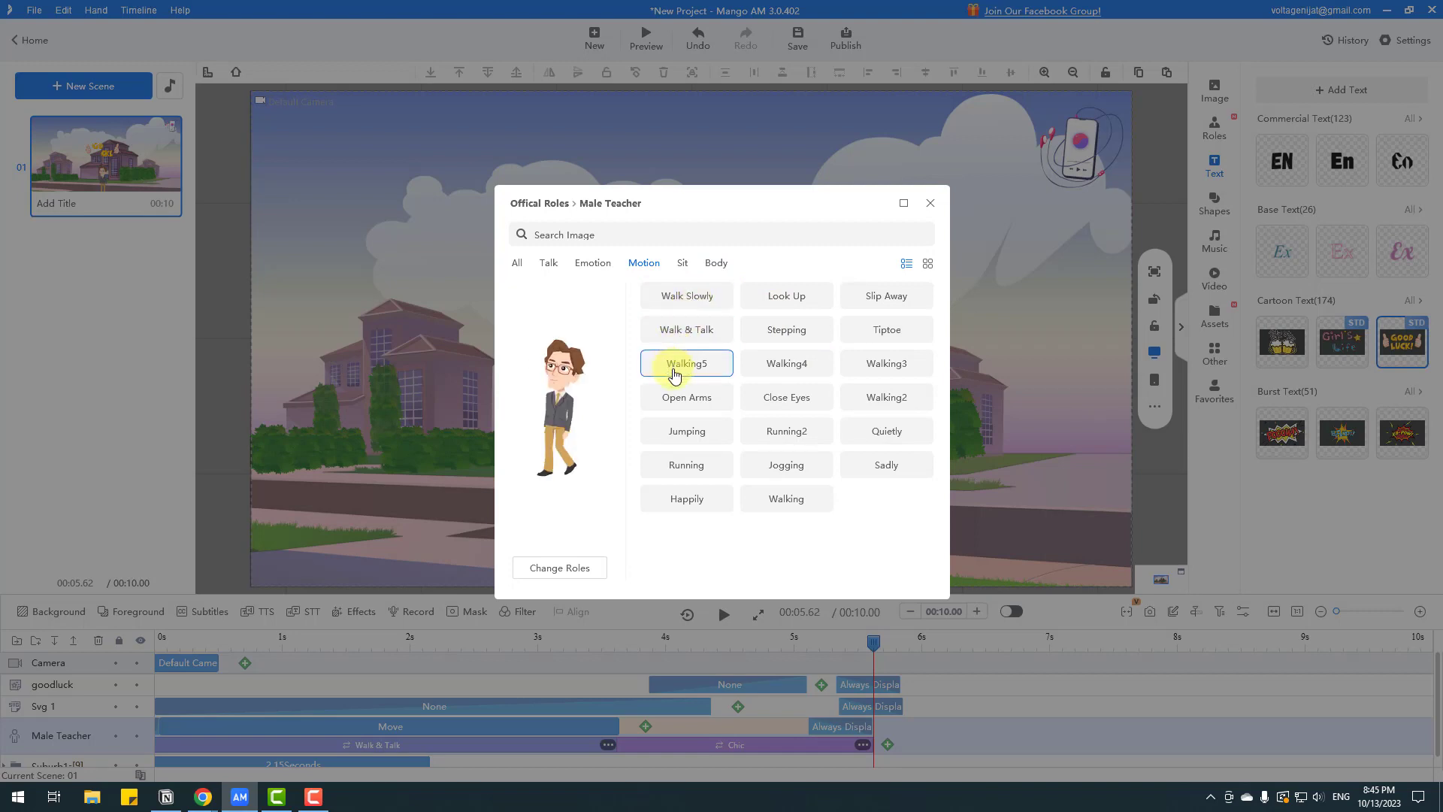
left_click(674, 374)
key("Return")
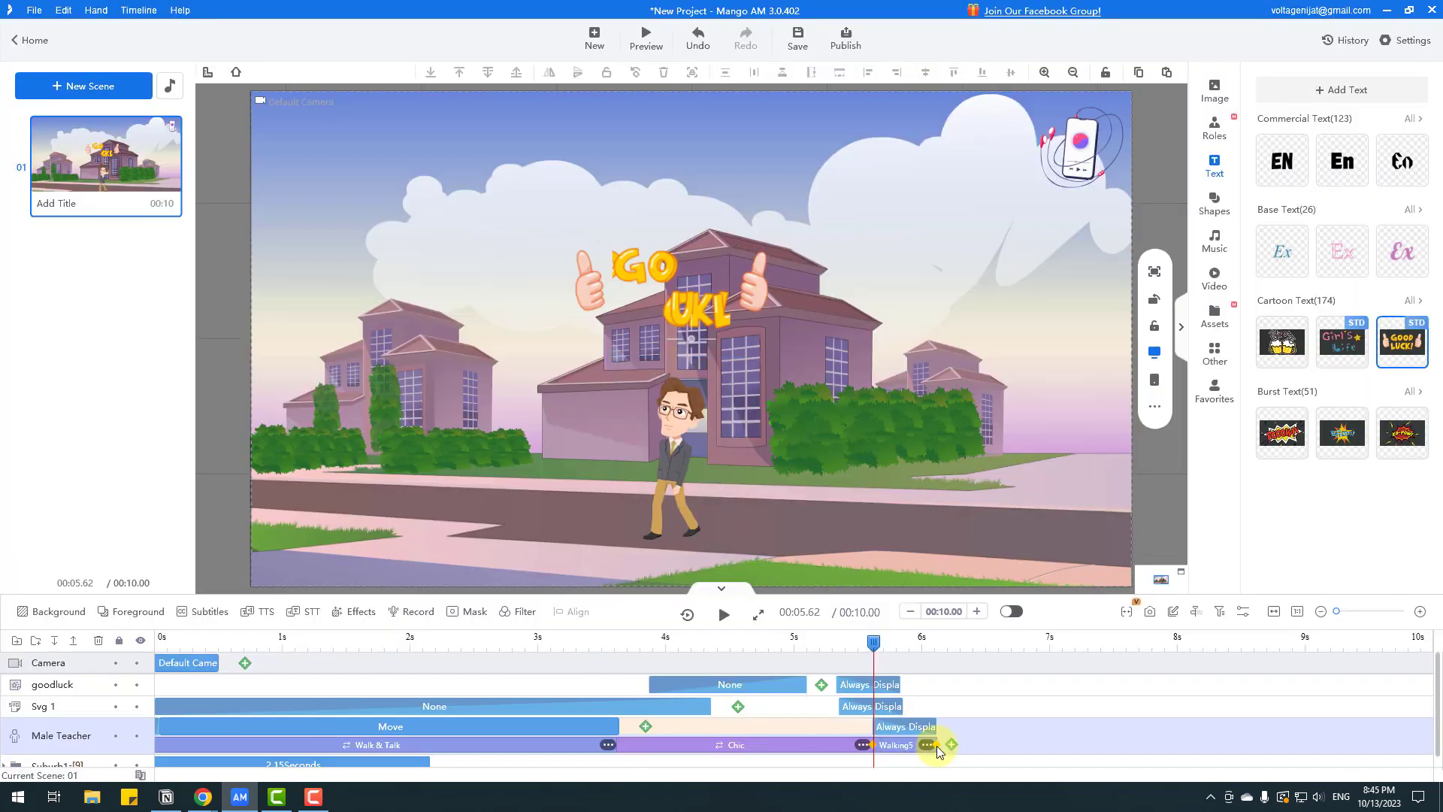
- Stretch the Walking5 clip to end near 8 seconds, previewing playback from 5.13 s
left_click_drag(944, 746, 1011, 741)
left_click_drag(1111, 745, 1122, 743)
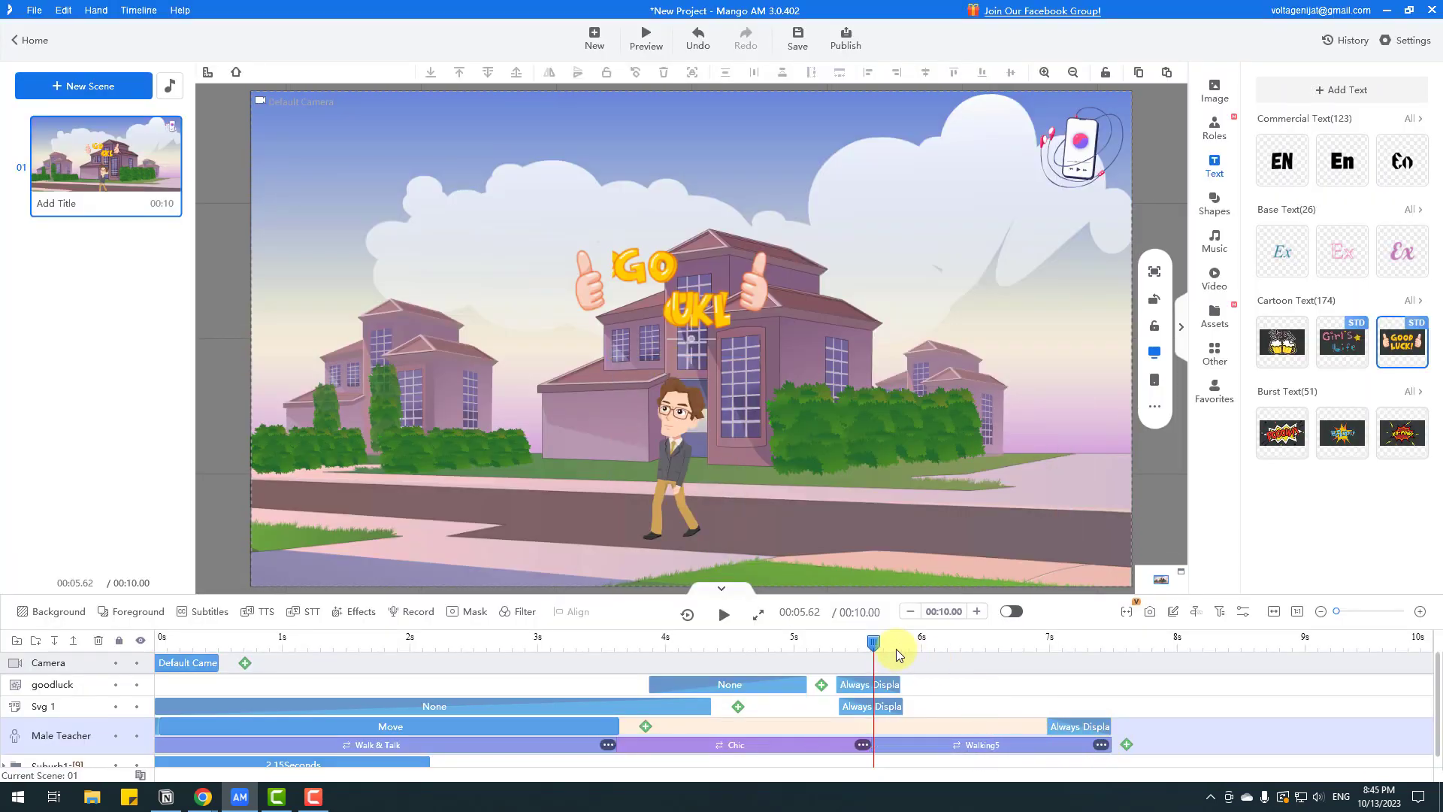
left_click_drag(896, 647, 810, 644)
left_click(721, 624)
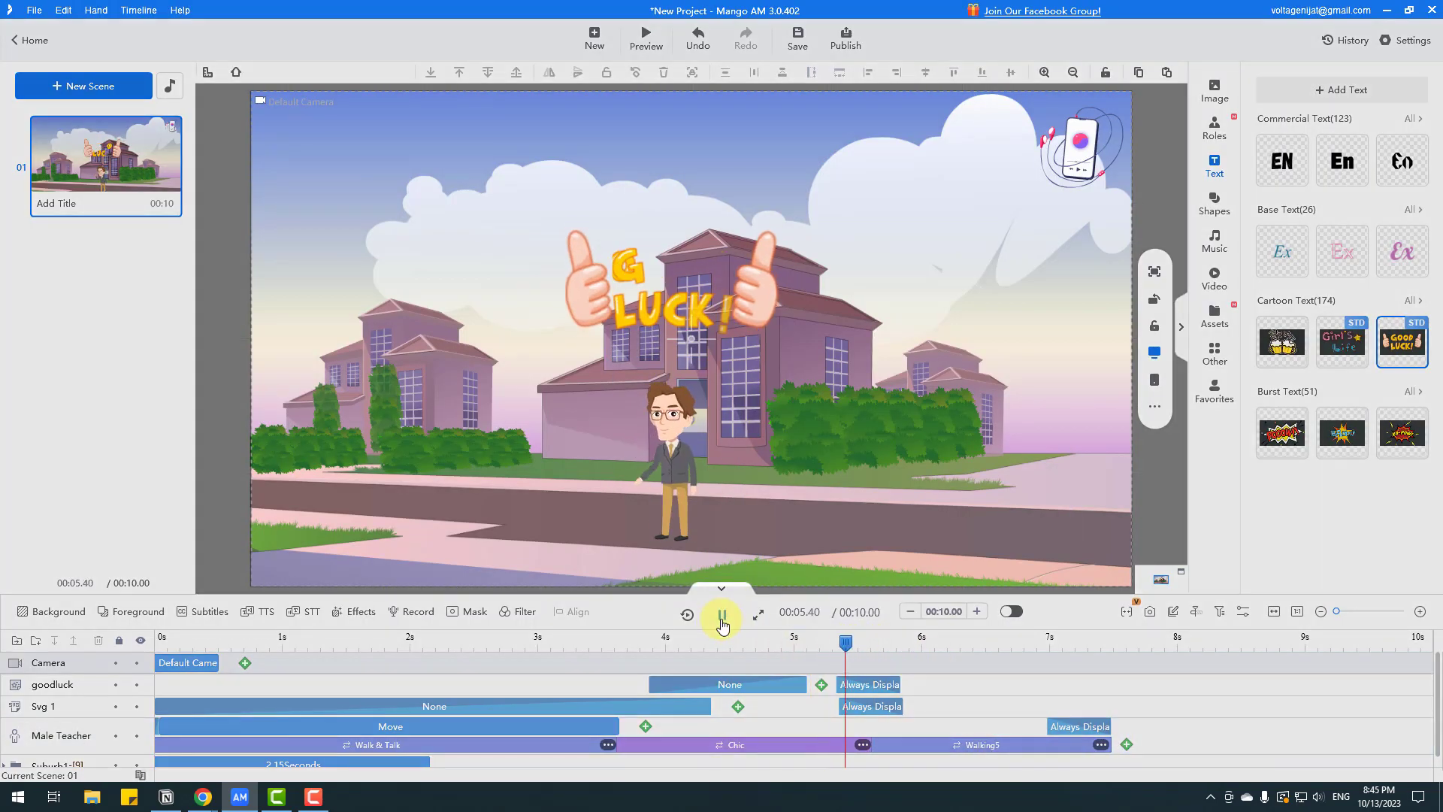
left_click(989, 695)
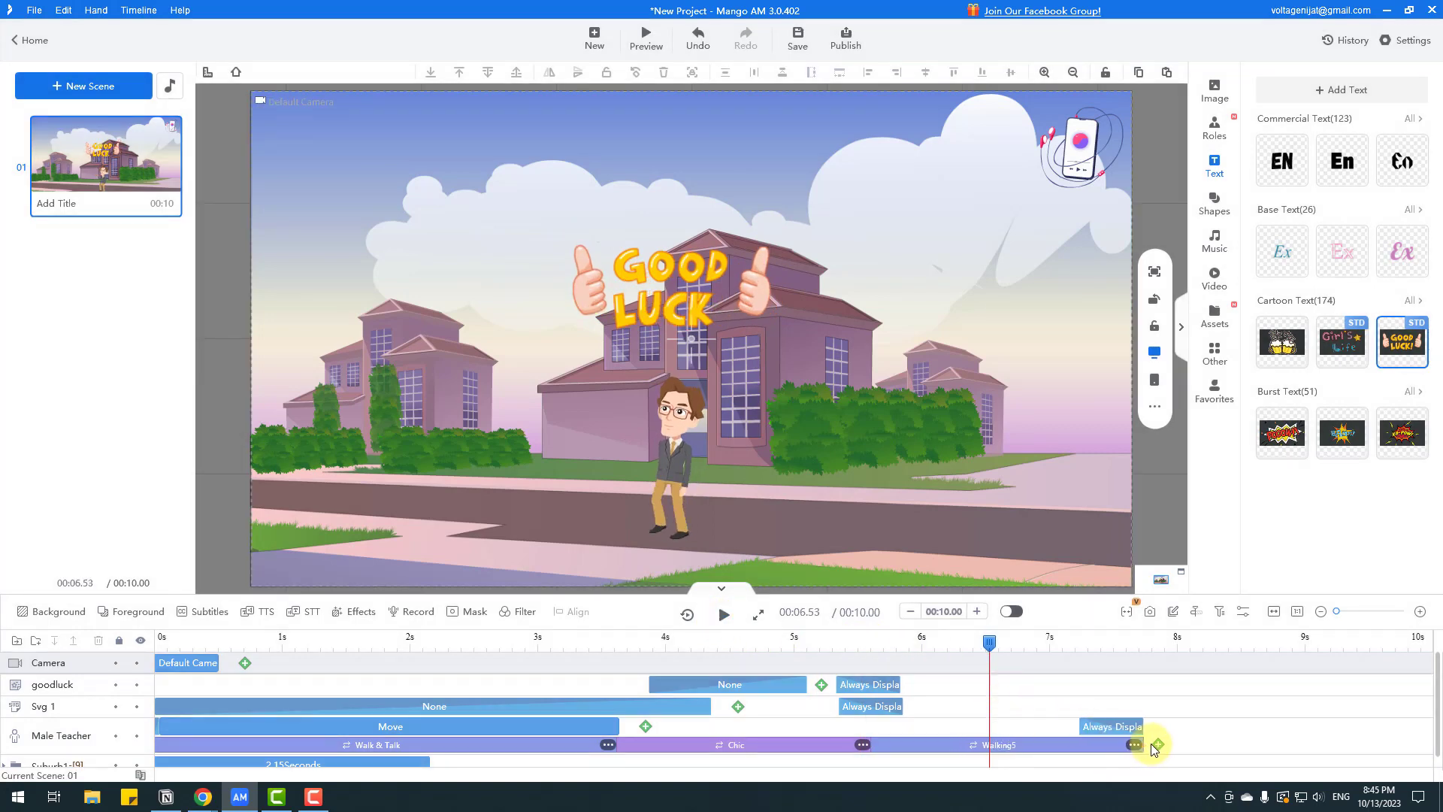
left_click_drag(1152, 744, 1169, 742)
left_click_drag(990, 643, 872, 654)
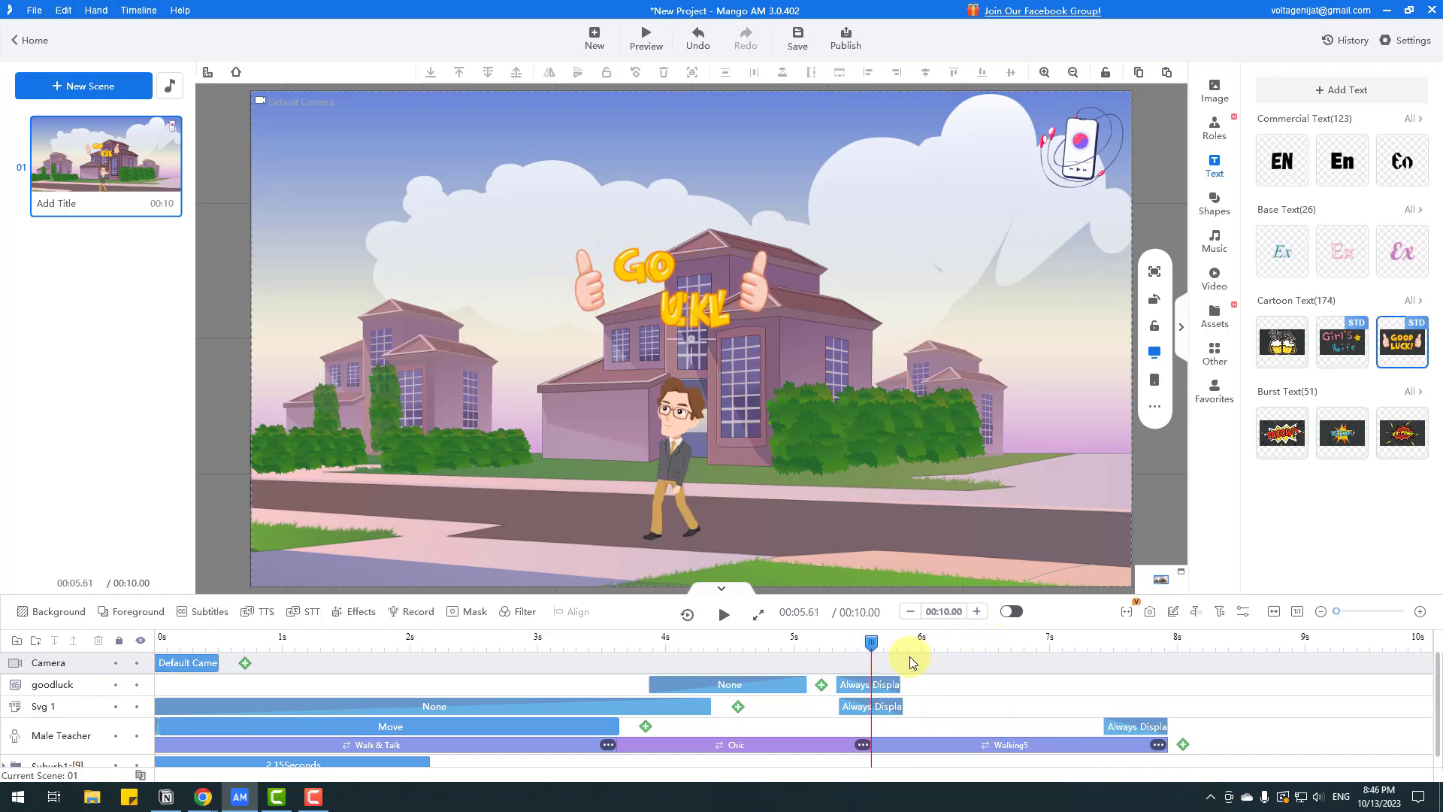
- Add a Move emphasis effect to the Male Teacher using the Constant speed curve
left_click(646, 727)
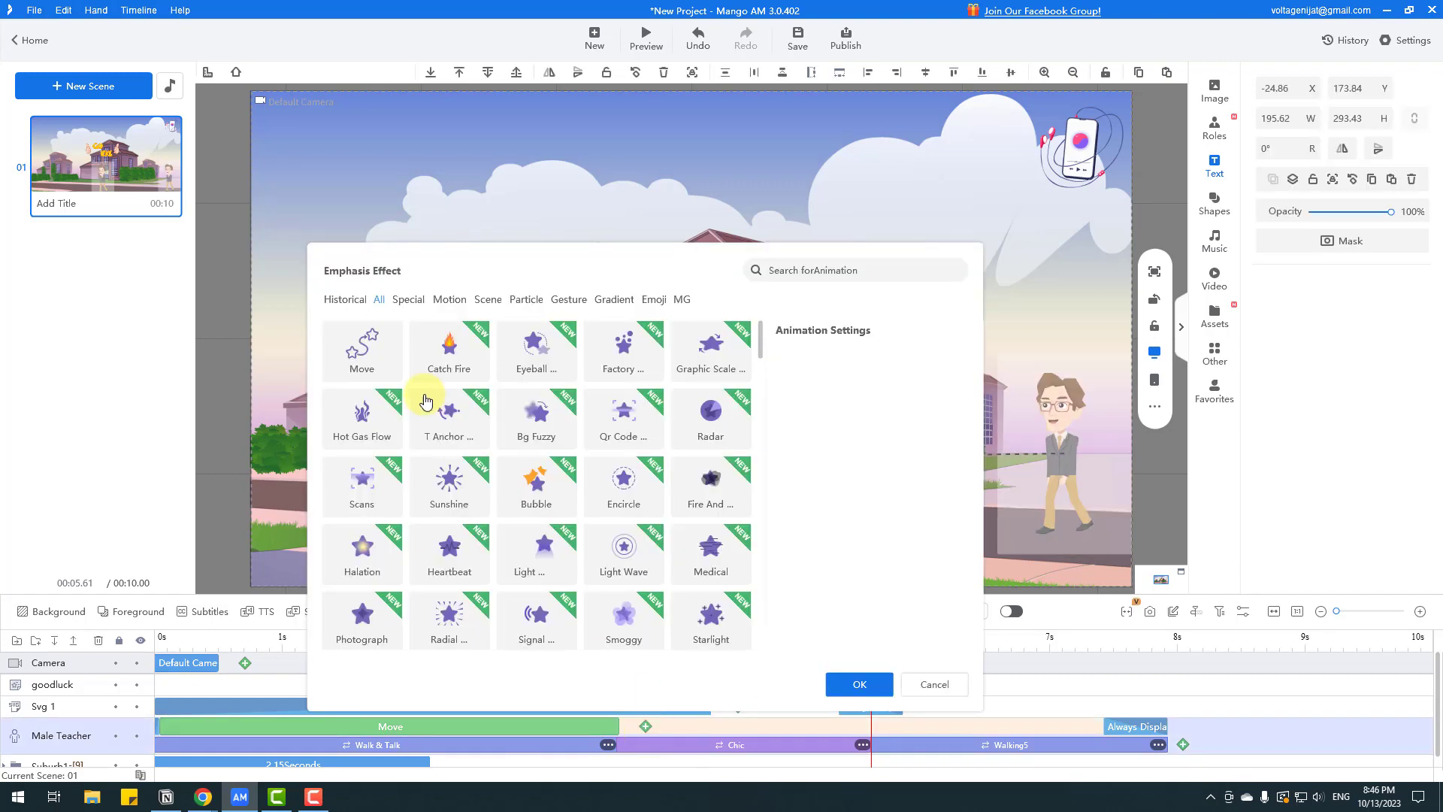
left_click(367, 361)
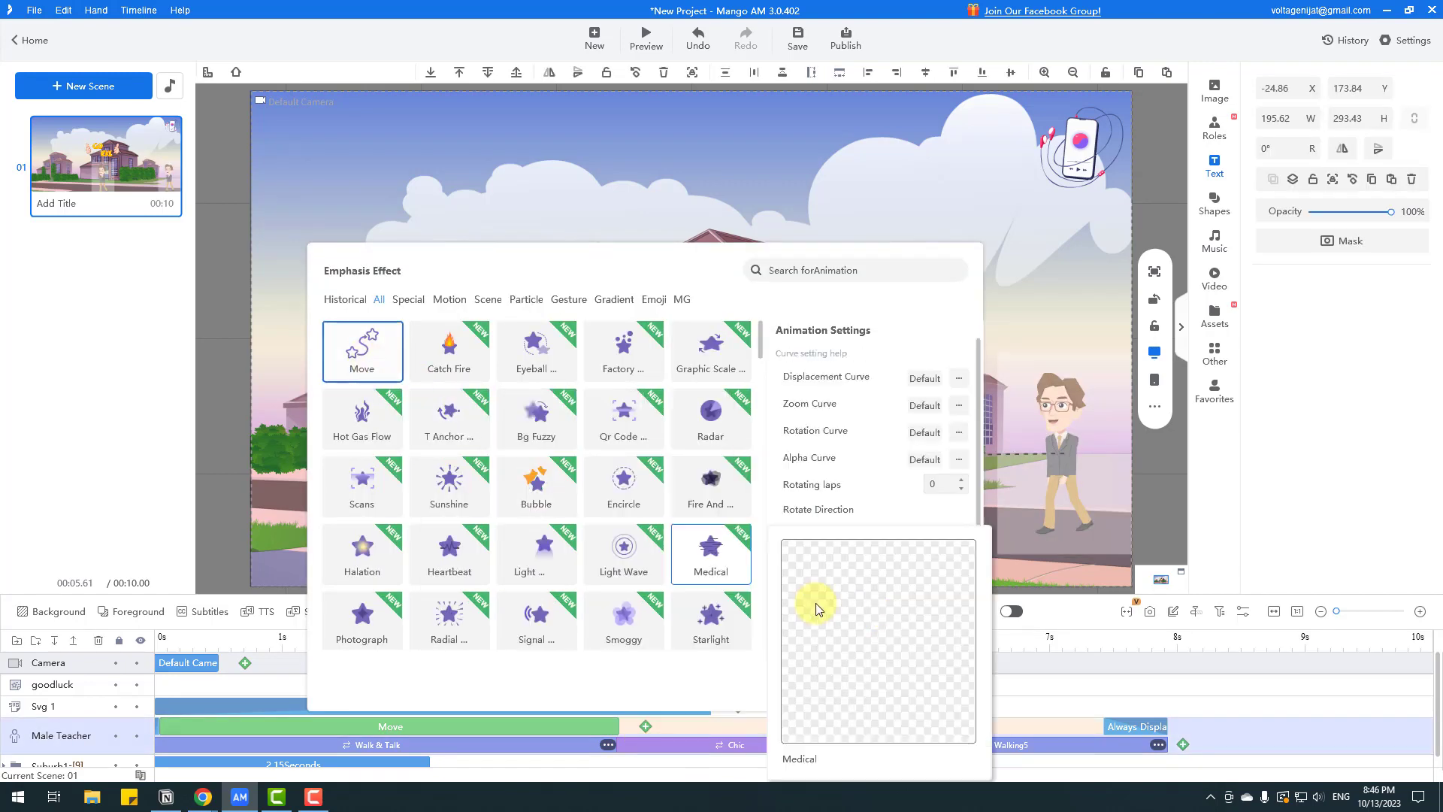
left_click(897, 605)
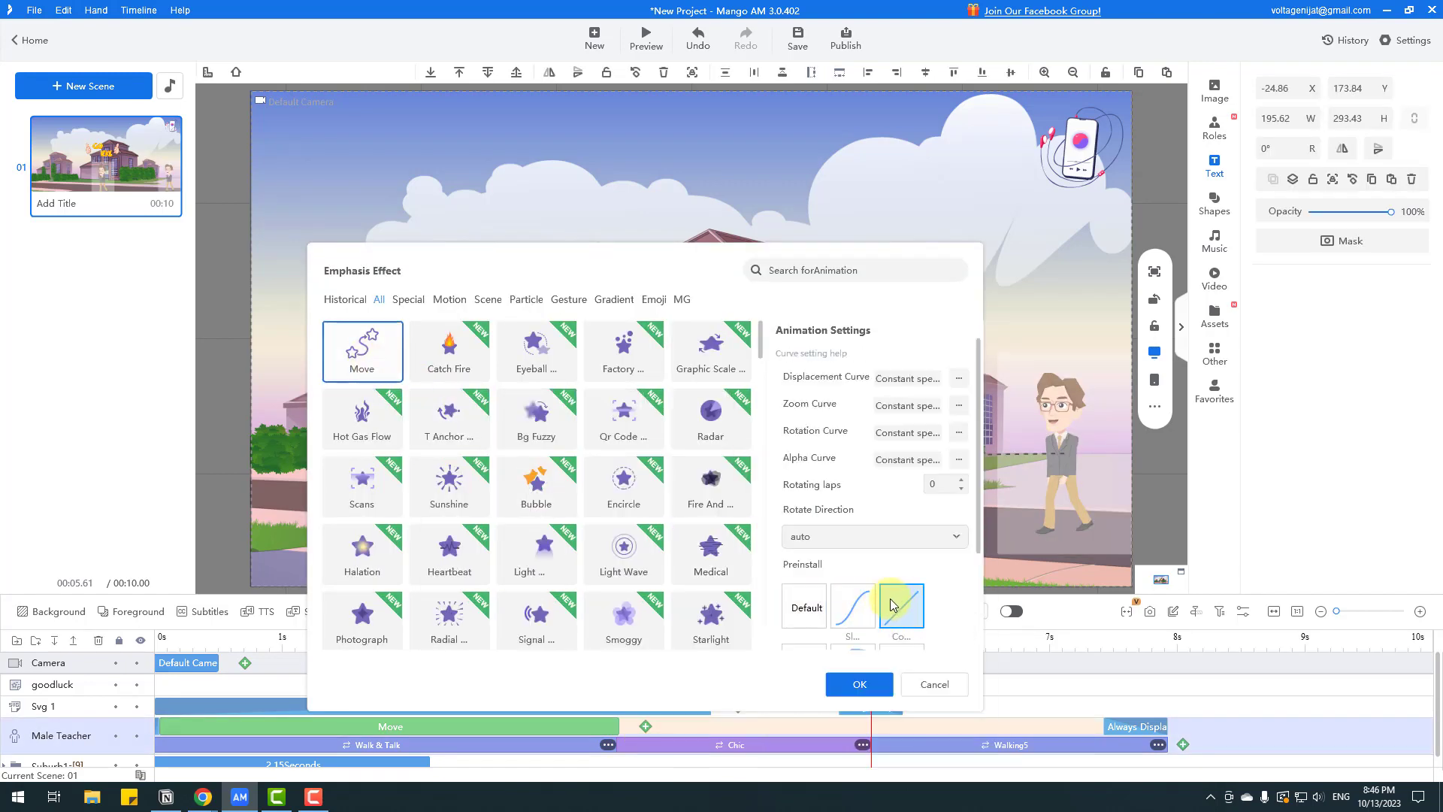
left_click(860, 684)
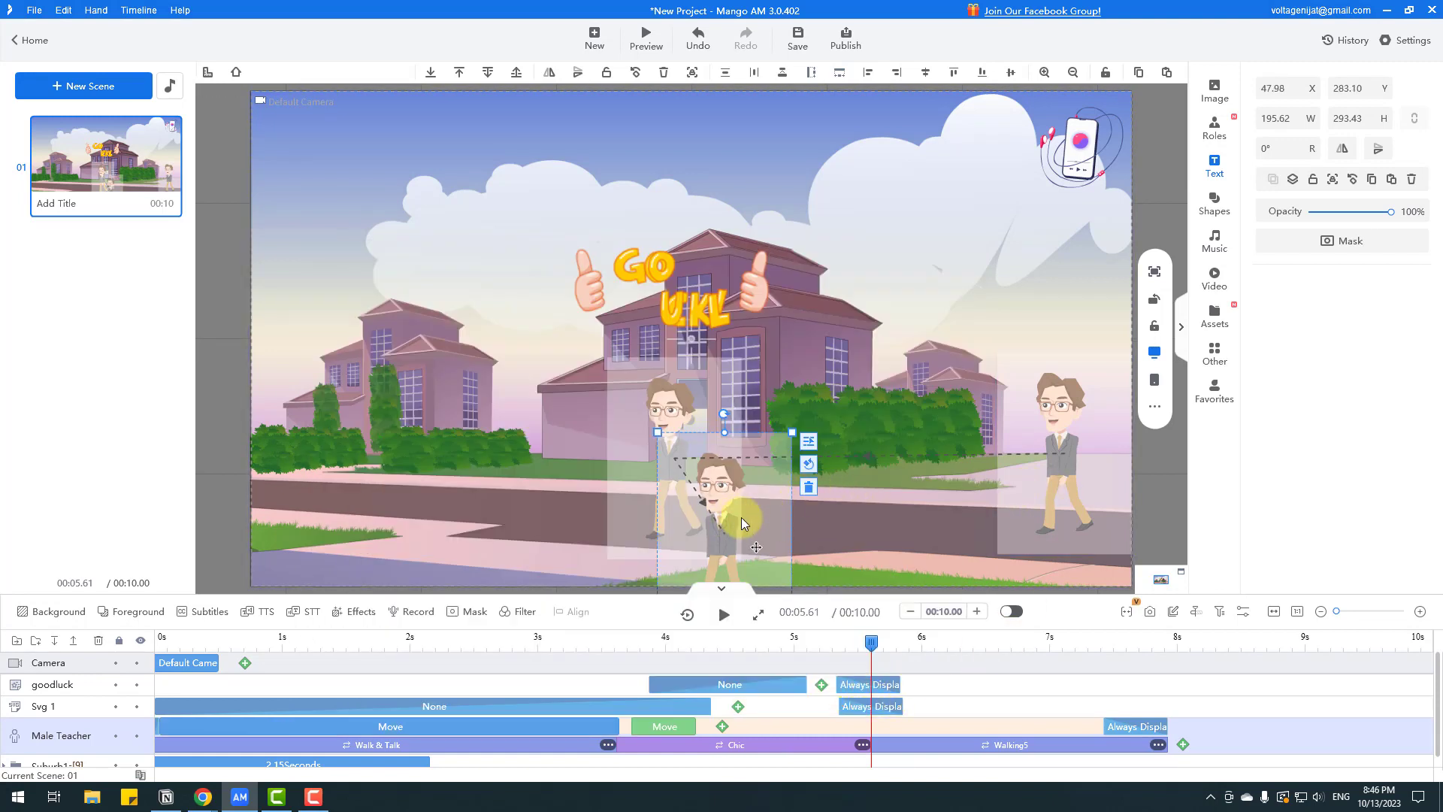
- Walk the teacher to the scene's left edge, timing the Move from about 5.56s to 7.85s
left_click_drag(697, 502, 197, 430)
left_click_drag(191, 424, 203, 417)
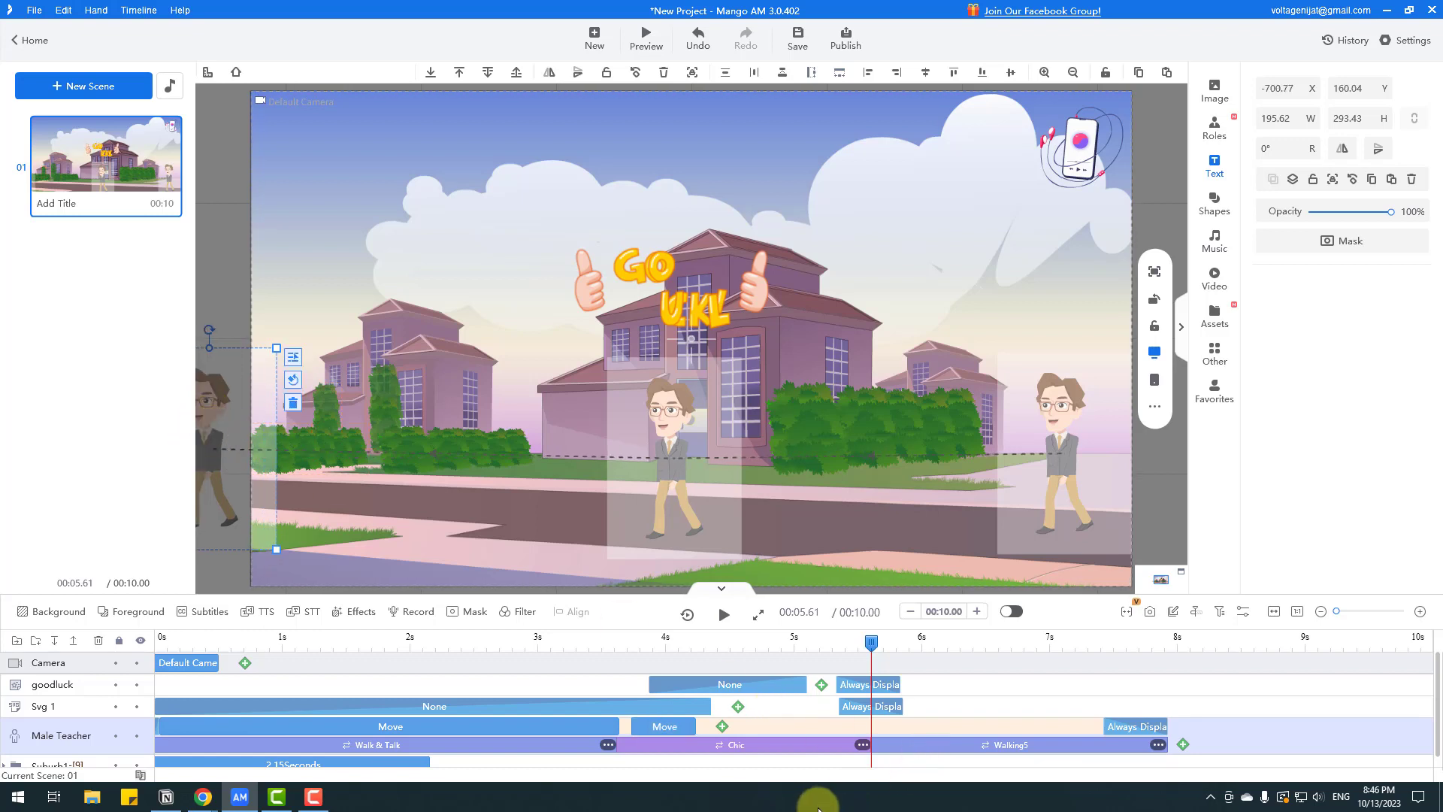
left_click_drag(673, 730, 1165, 726)
mouse_move(871, 644)
left_mouse_down()
mouse_move(844, 648)
mouse_move(876, 644)
left_mouse_up()
- Start the teacher's second walk at about 5.8s and preview it from 5.60s
left_click(861, 709)
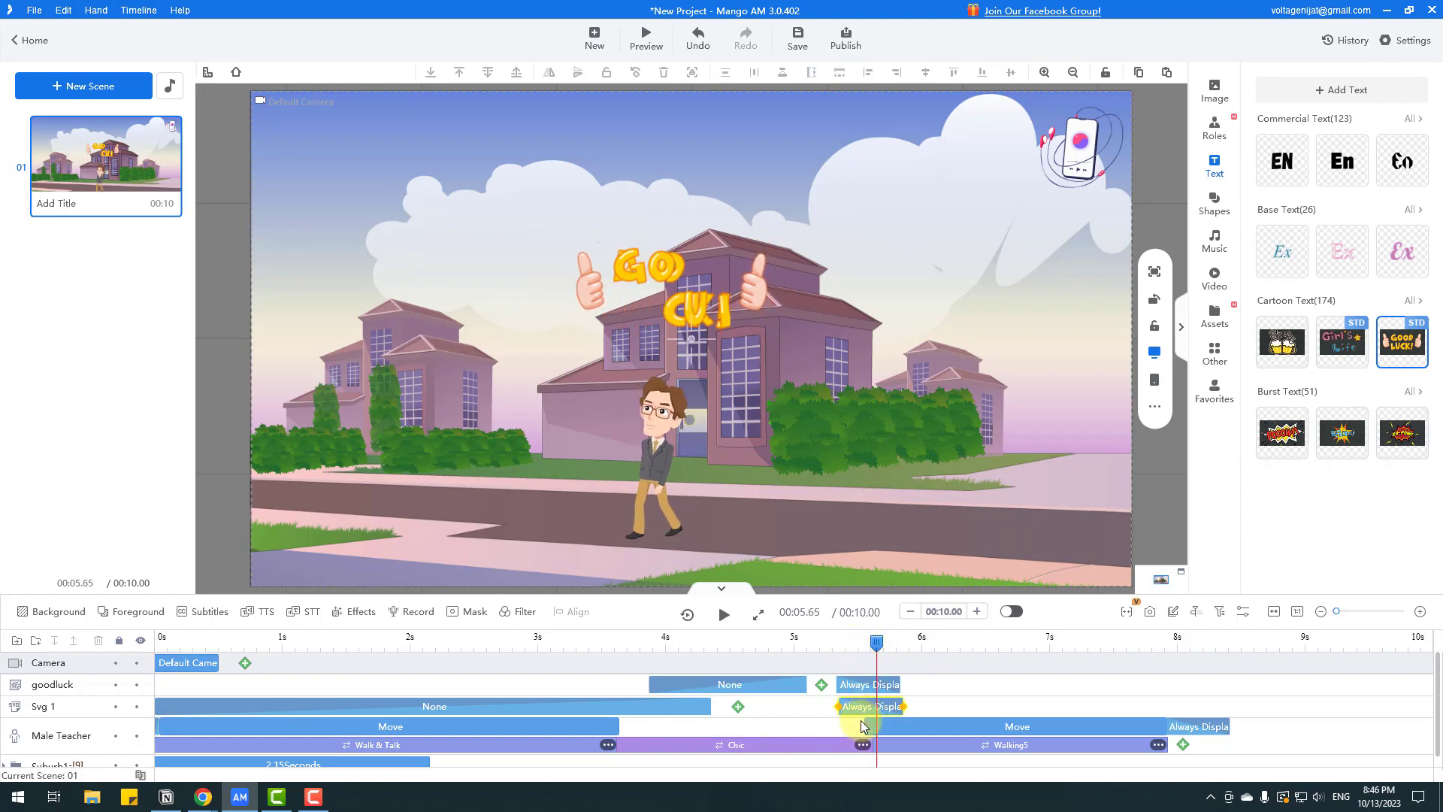
left_click_drag(866, 725, 896, 647)
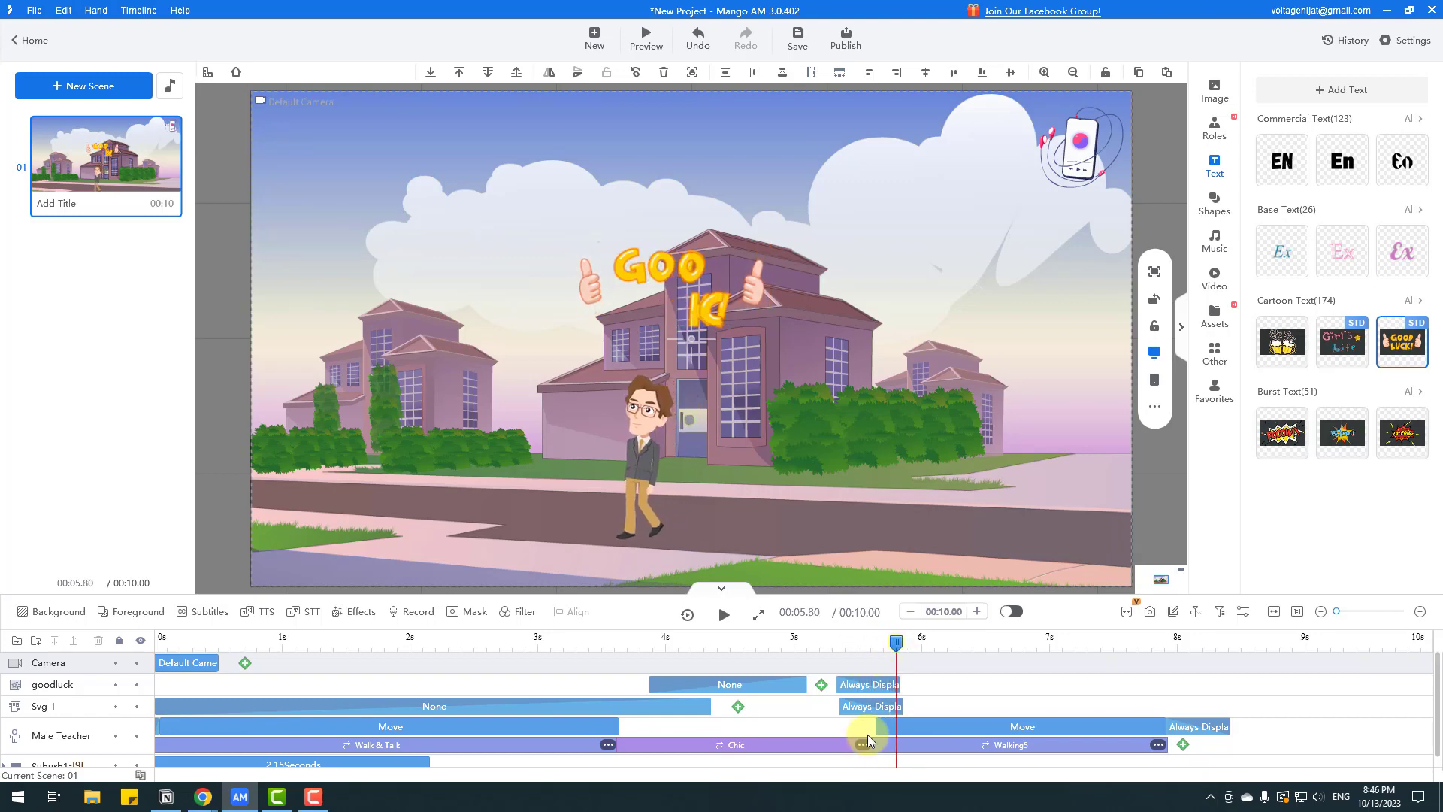
left_click_drag(877, 724, 894, 725)
left_click_drag(895, 644, 862, 651)
left_click(725, 614)
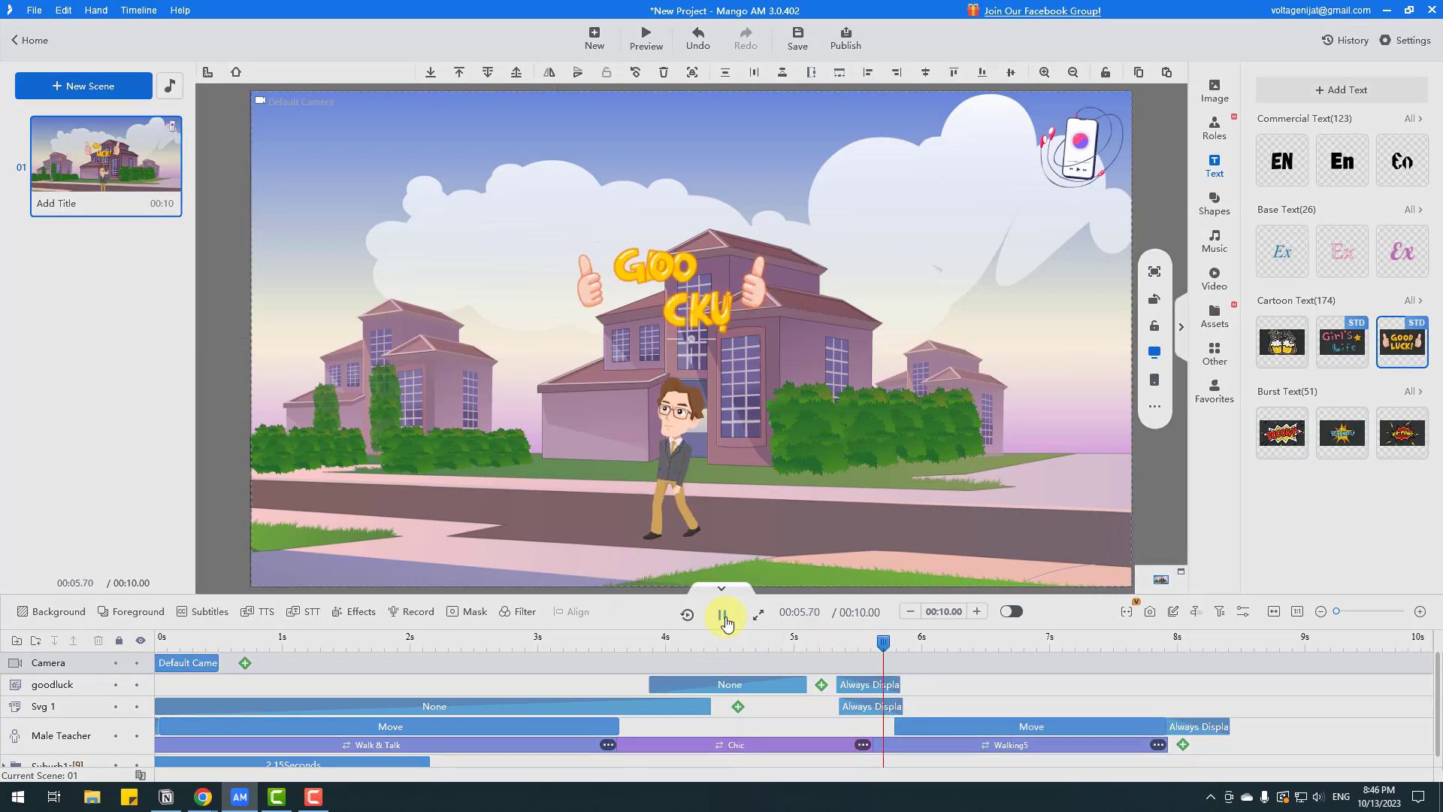
left_click(725, 615)
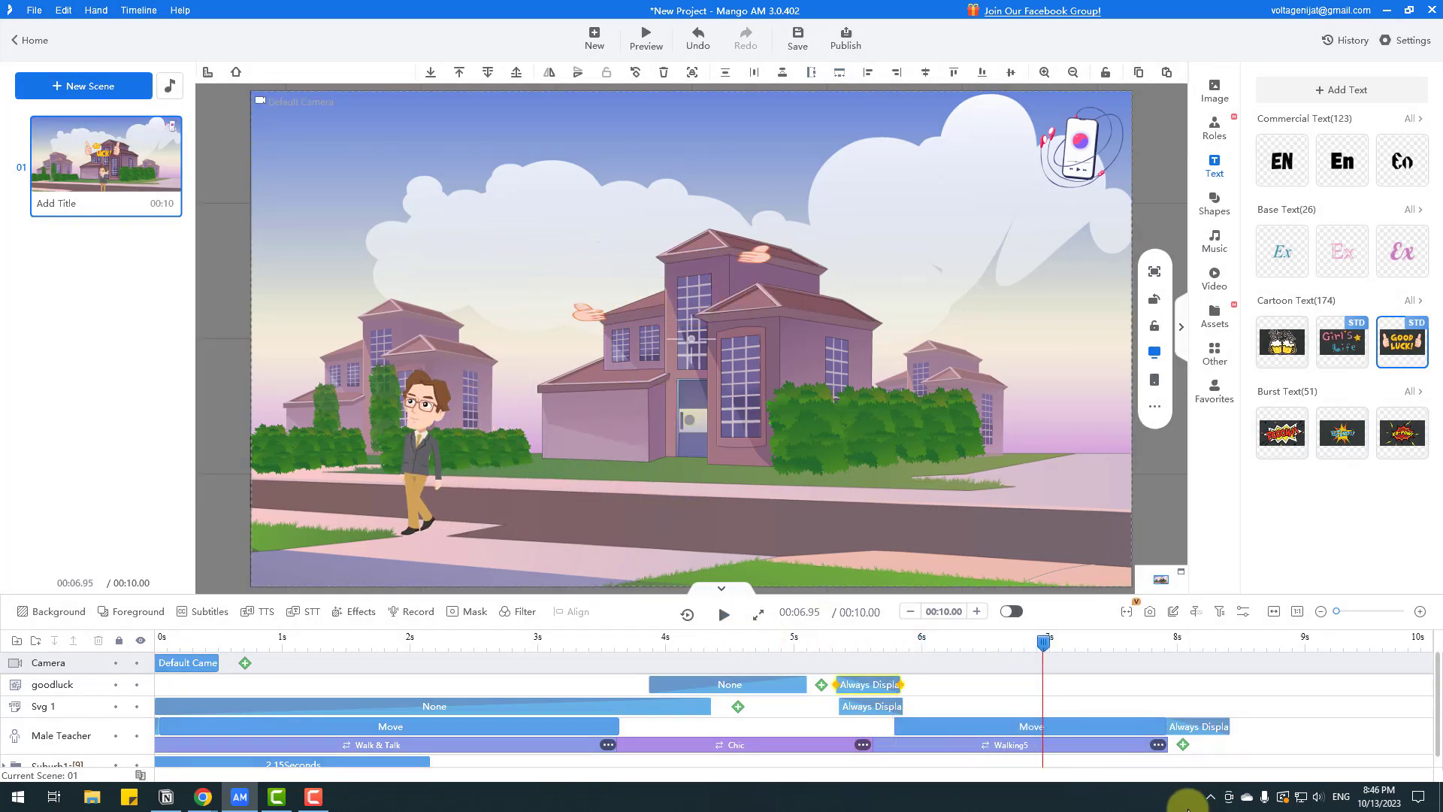
- Lengthen the second walk to end near 9.4s and preview it from 5.69s
left_click(1102, 725)
left_click_drag(1167, 726, 1285, 726)
left_click(882, 651)
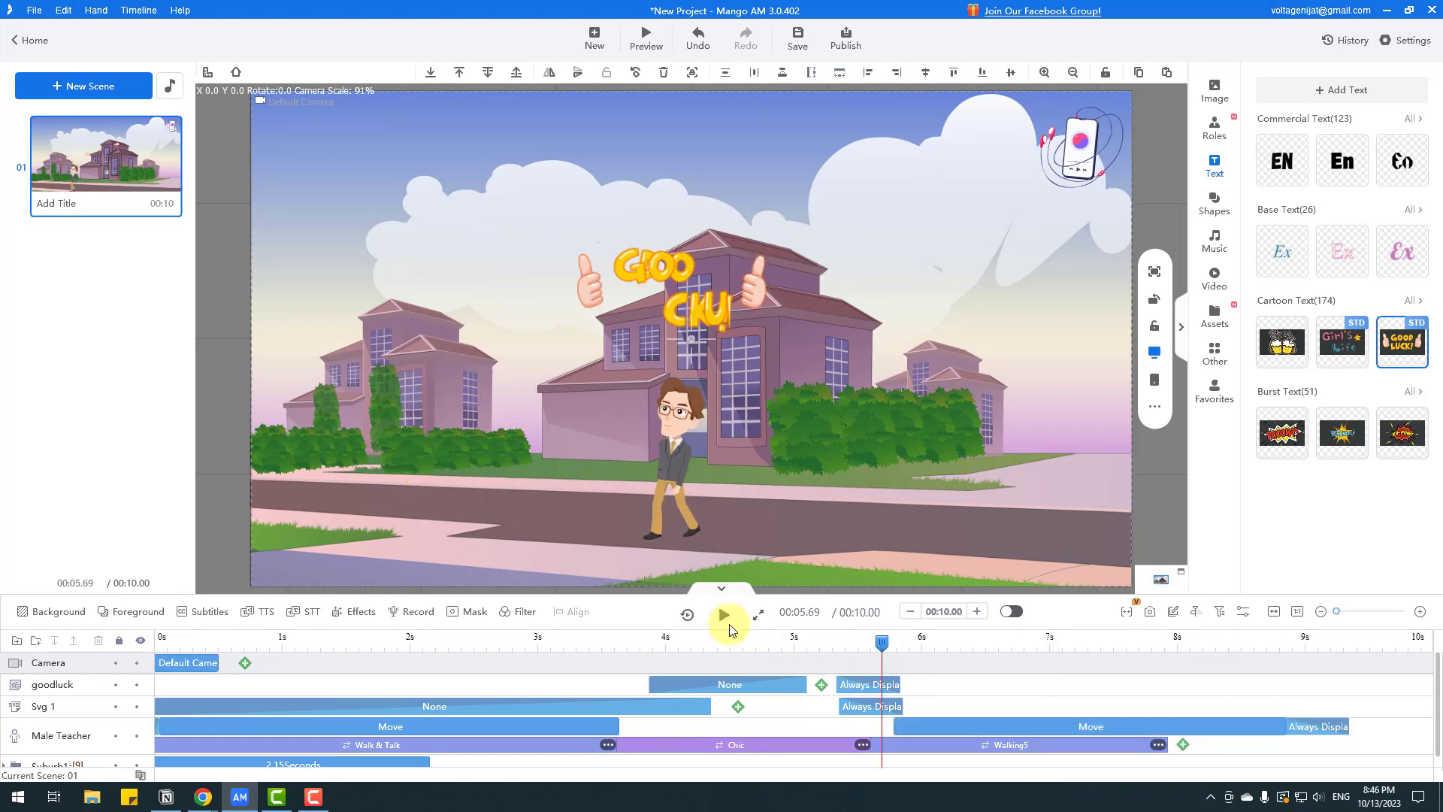
left_click(724, 615)
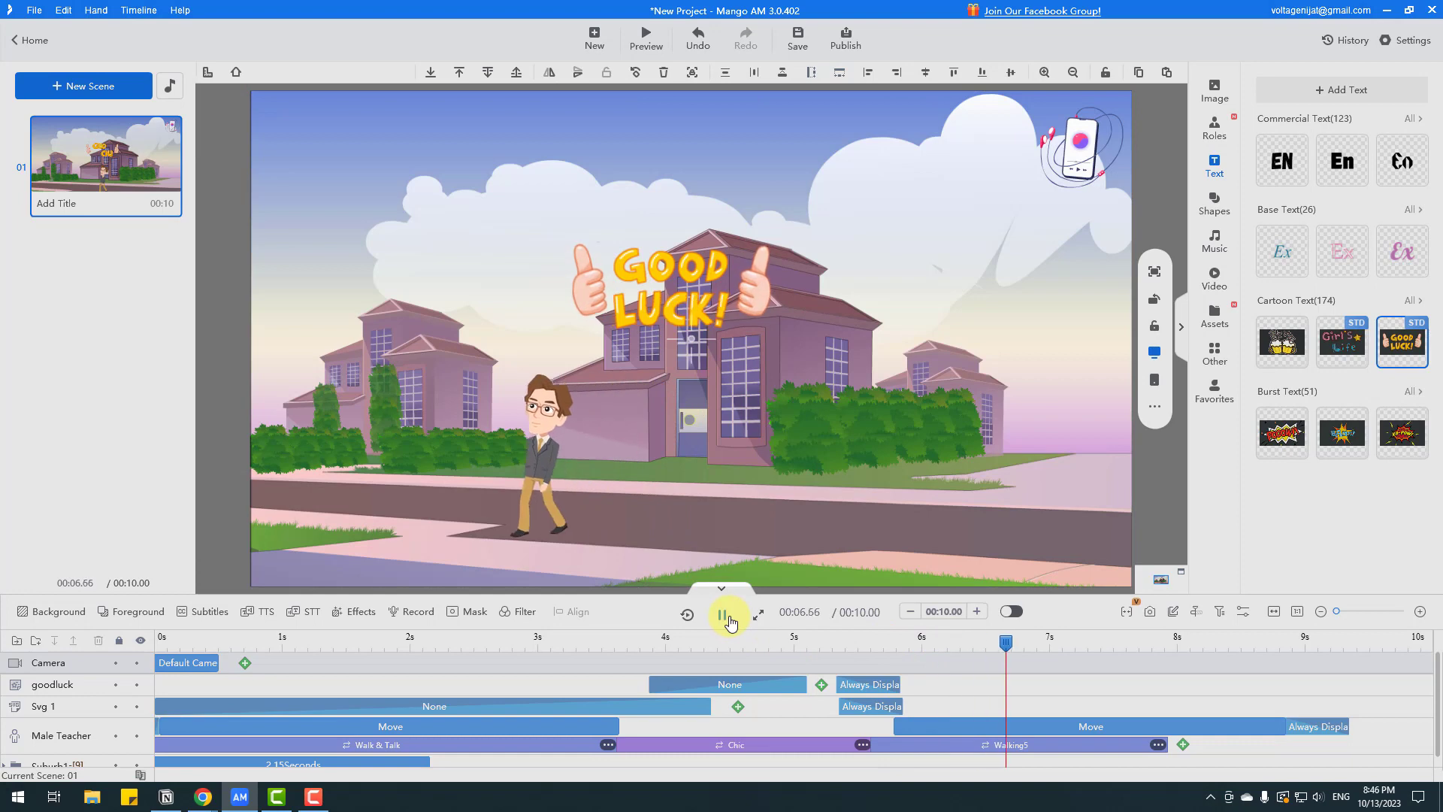
left_click(1267, 645)
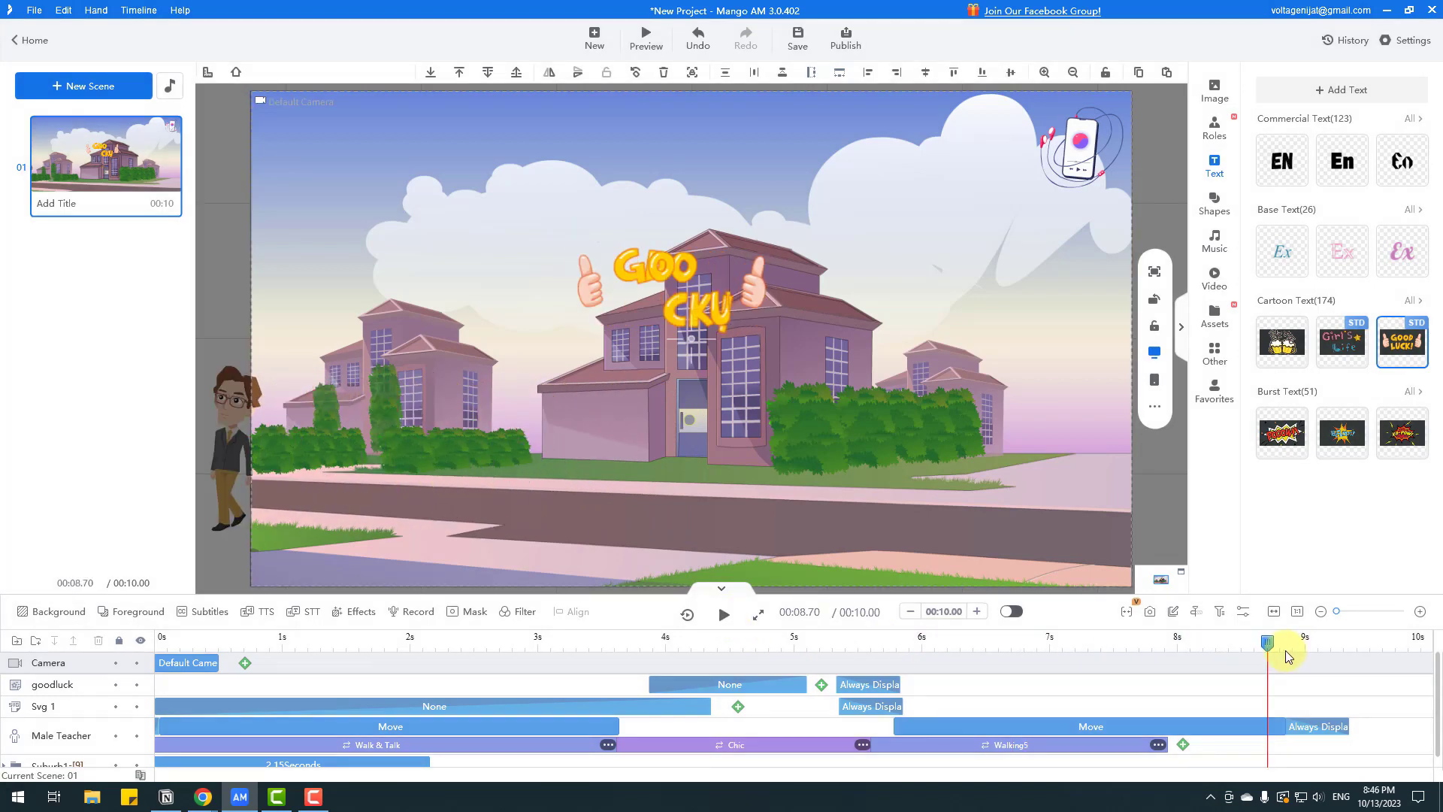
left_click_drag(1275, 642, 161, 708)
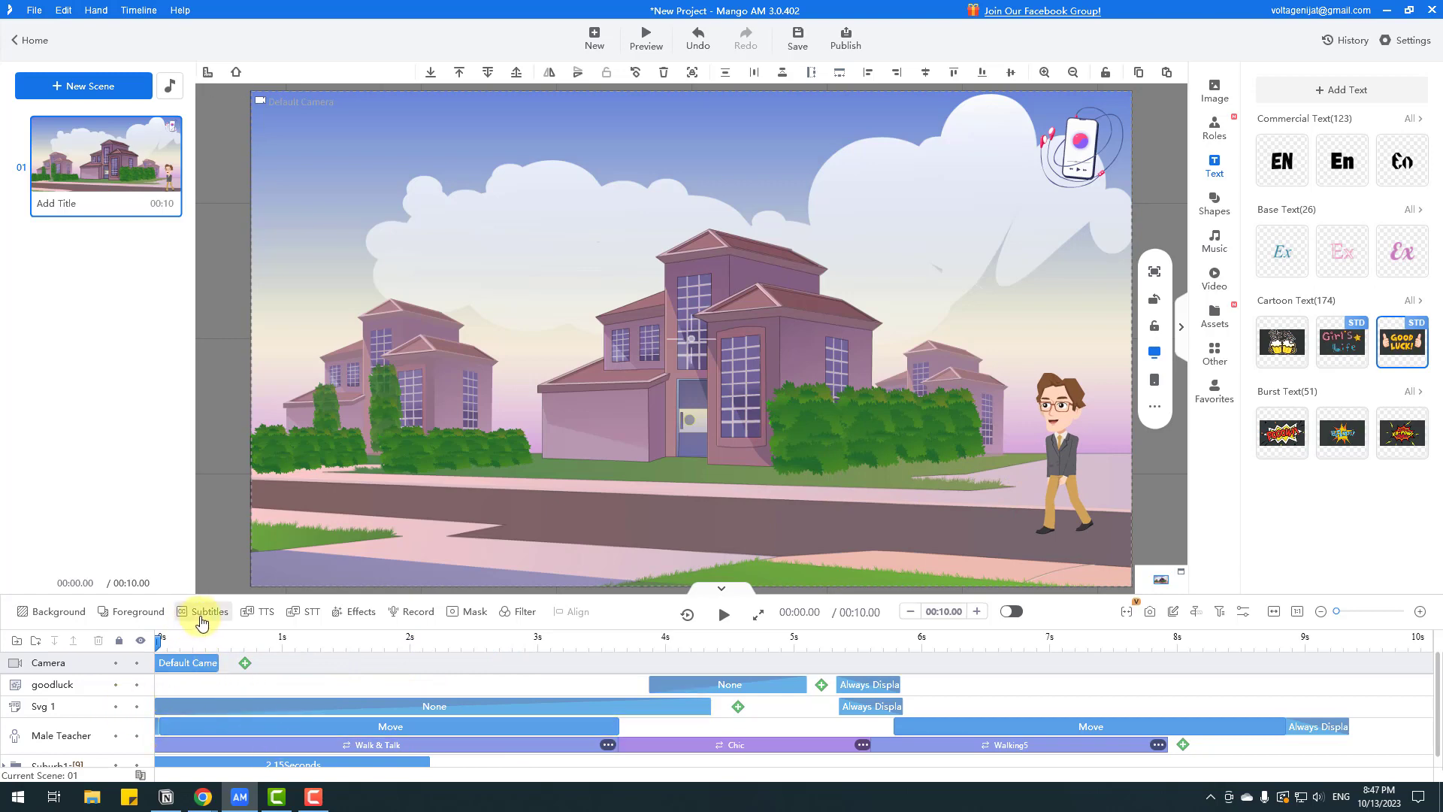
- Add a greeting subtitle 'Hi guys, it's a …' that introduces the narrator by name
left_click(208, 614)
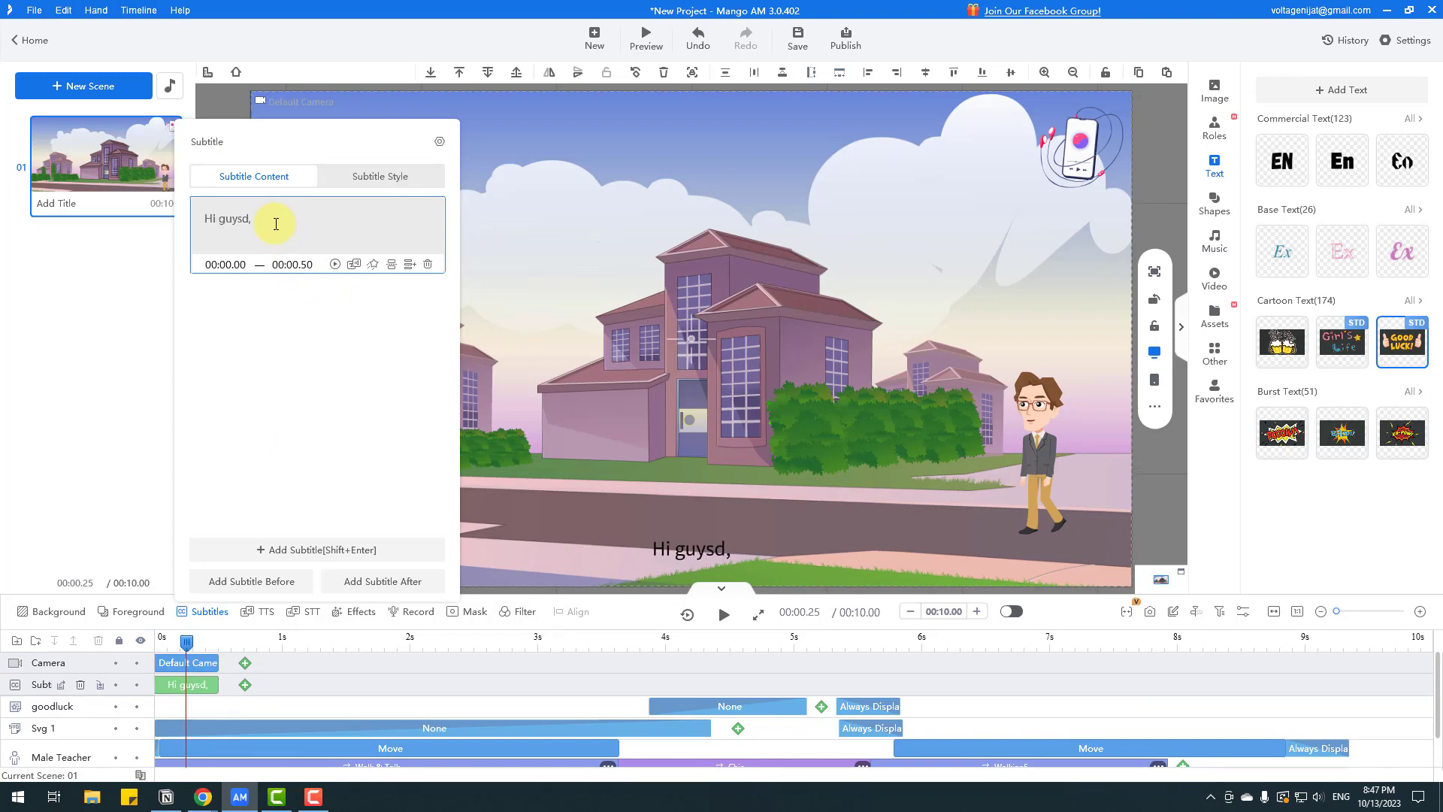
type("Hi guys, it's")
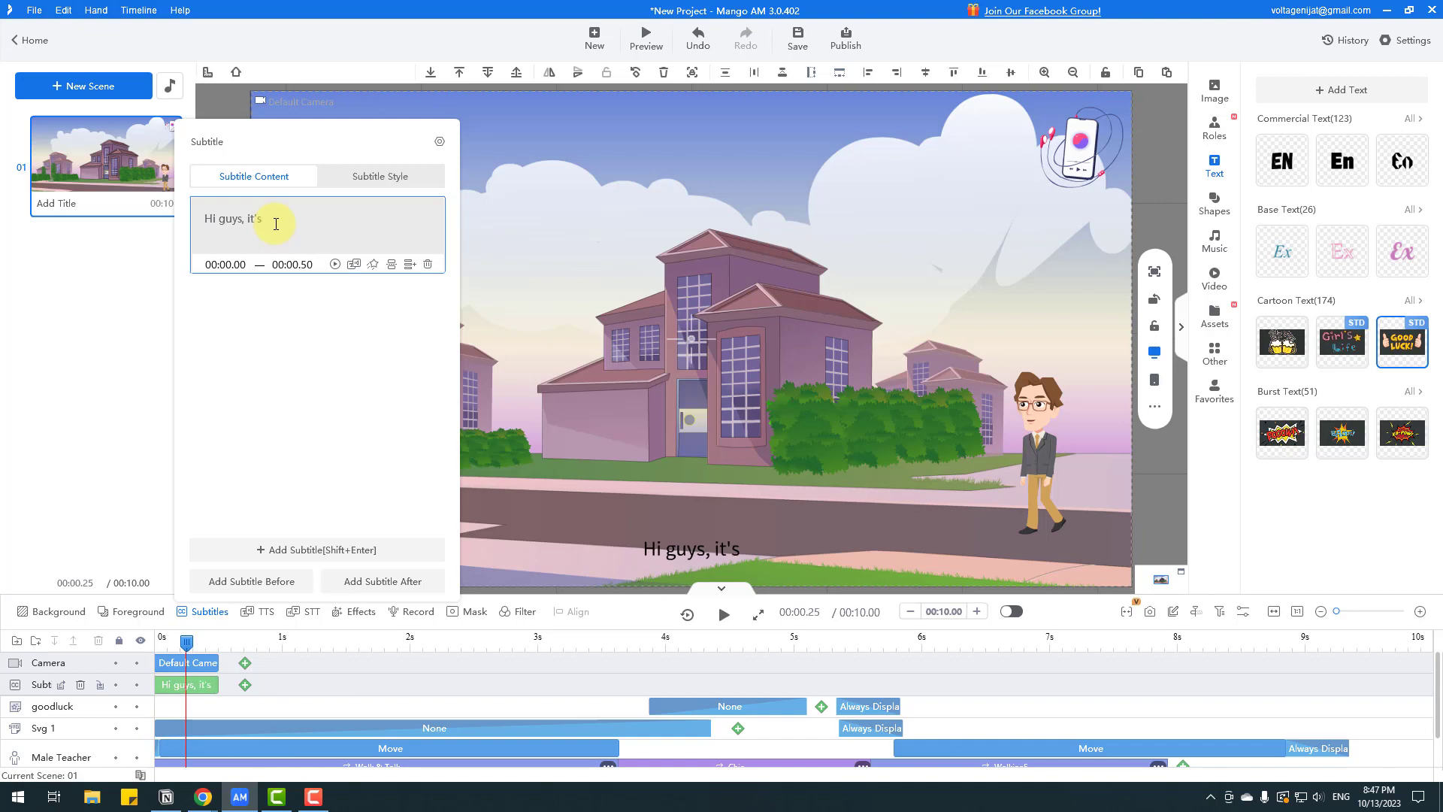
type(" a Ninjat")
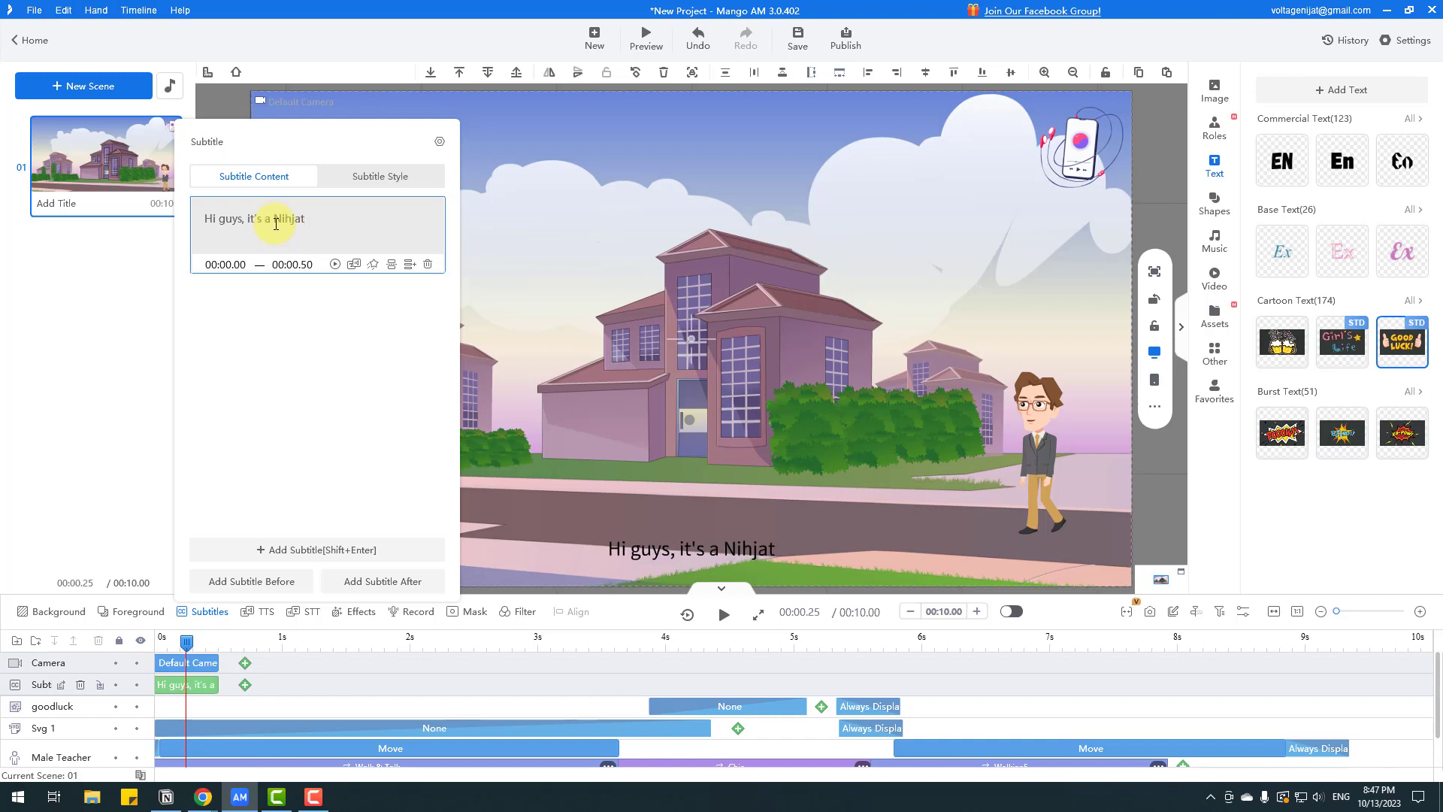
key("BackSpace")
key("BackSpace")
key("BackSpace")
type("jat!")
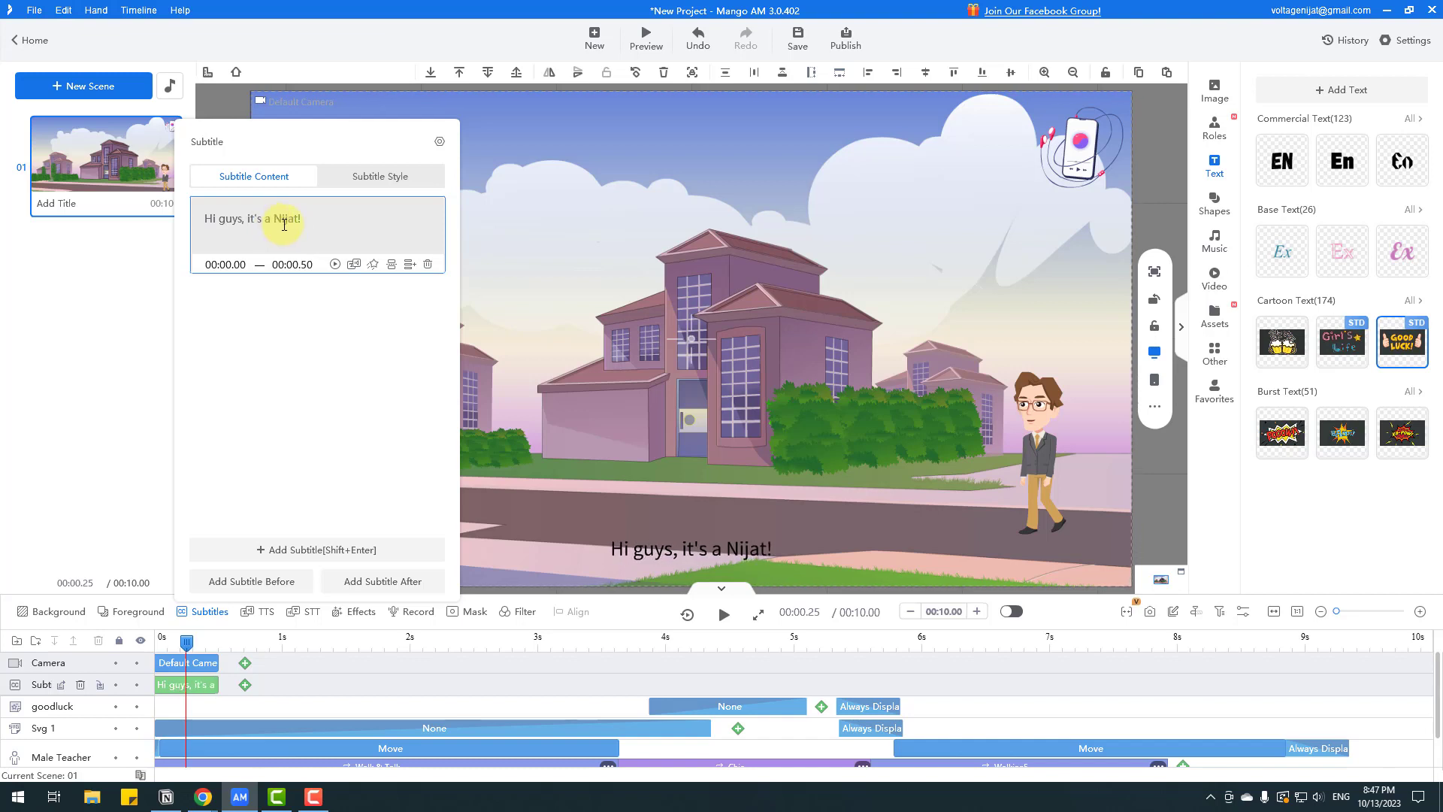
left_click(193, 684)
- Move the subtitle clip to start at 1.23s
left_click(188, 686)
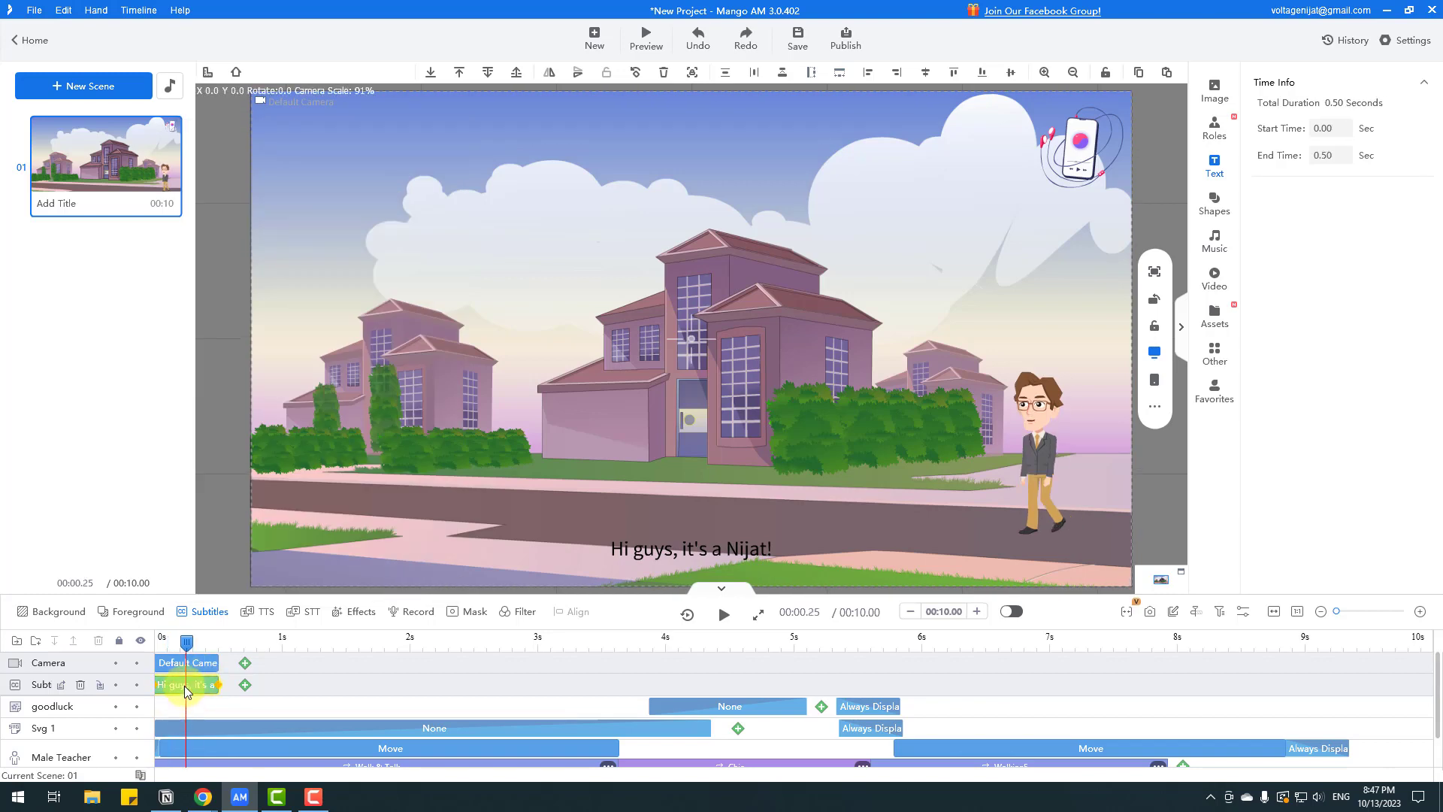
left_click_drag(187, 688, 342, 684)
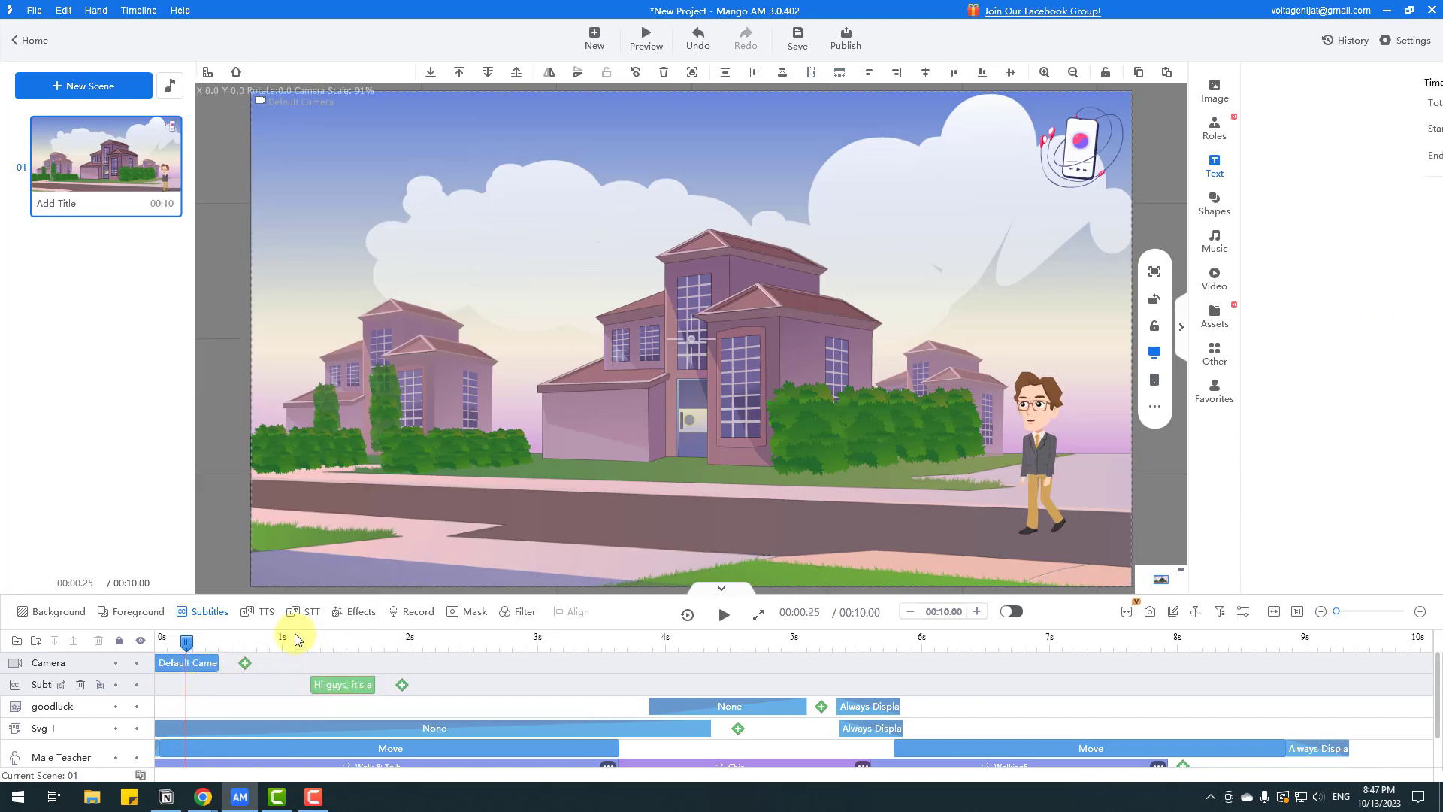
left_click_drag(620, 644, 640, 648)
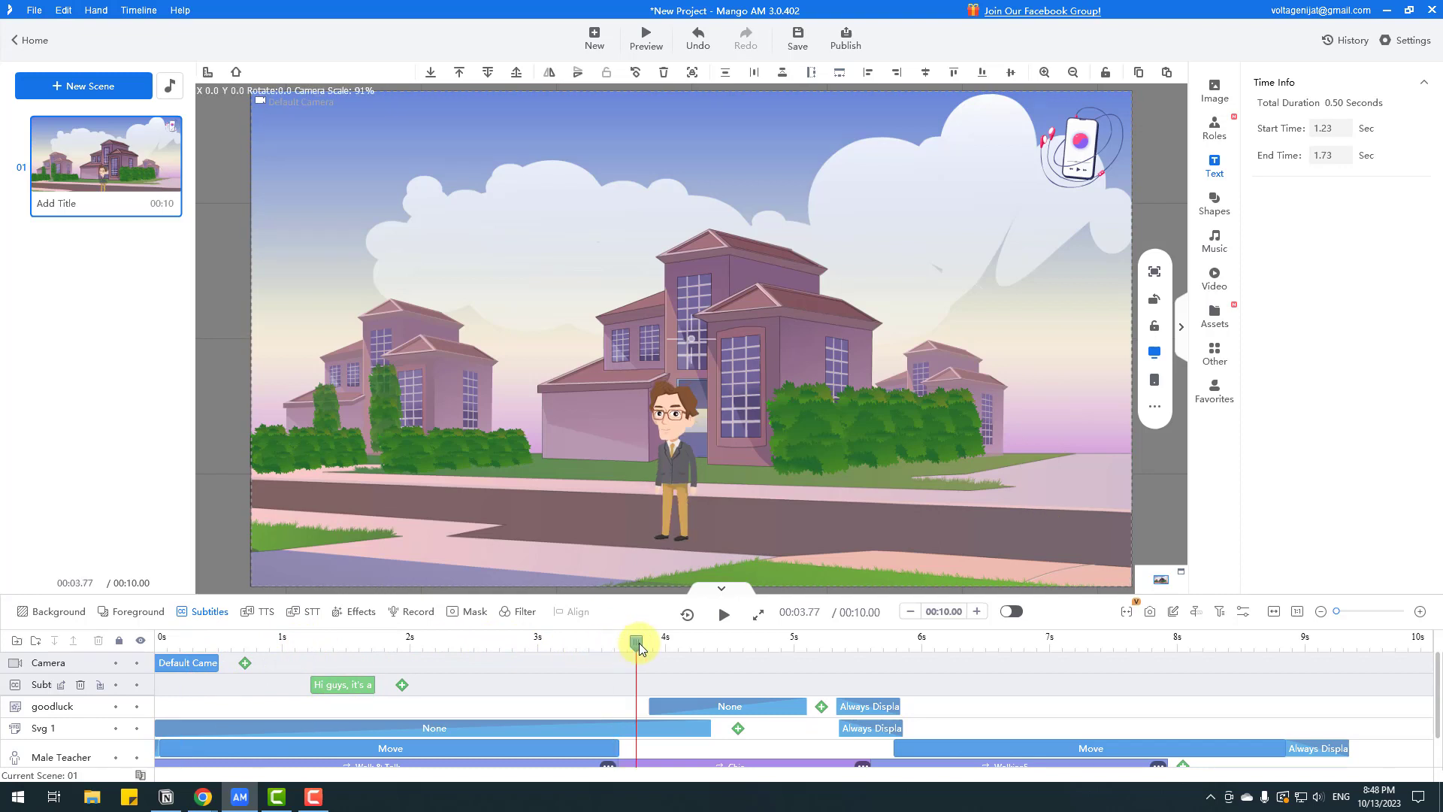
- Move the greeting subtitle to start at 4.00s and preview it
left_click(734, 646)
left_click_drag(730, 646, 679, 643)
left_click_drag(331, 695, 671, 648)
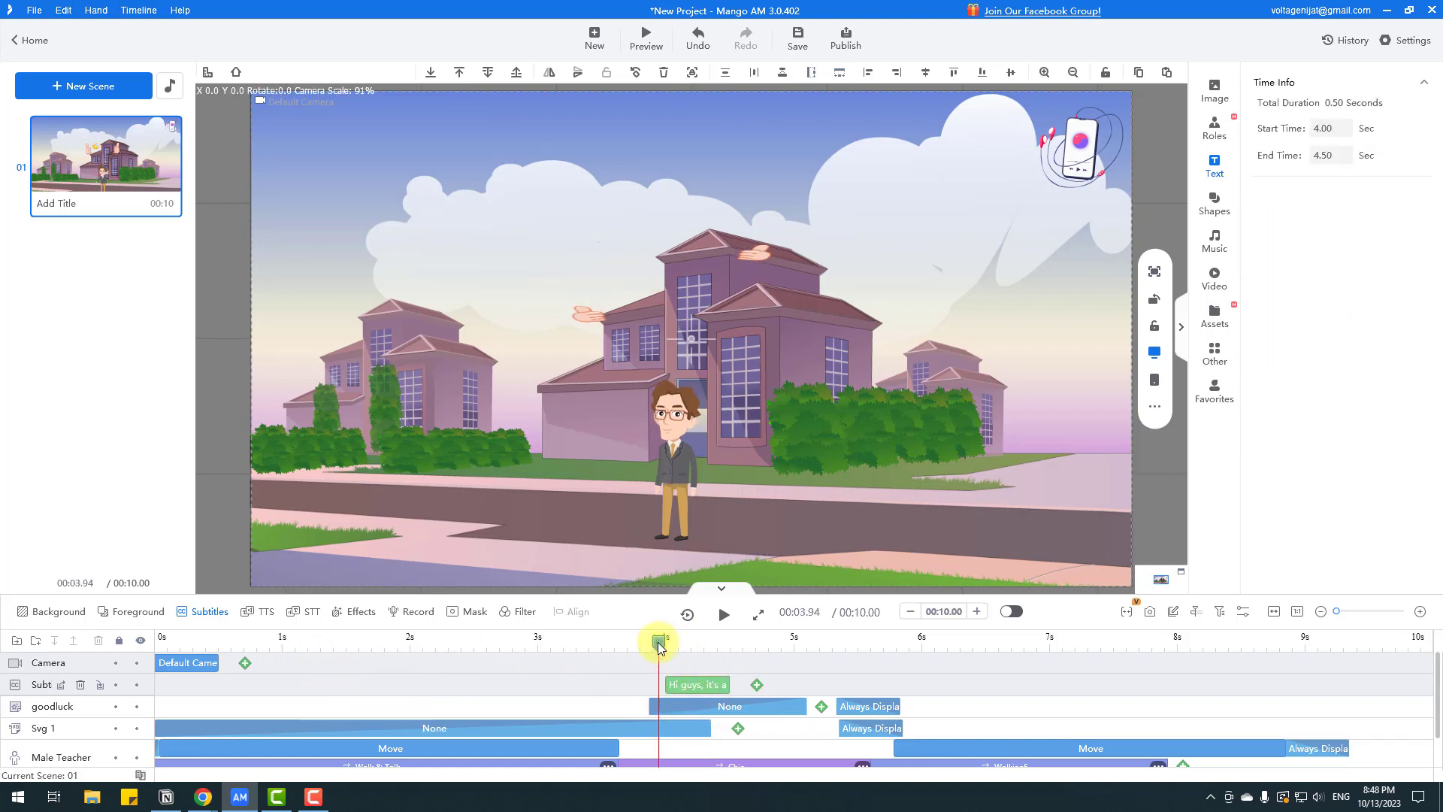
left_click(723, 614)
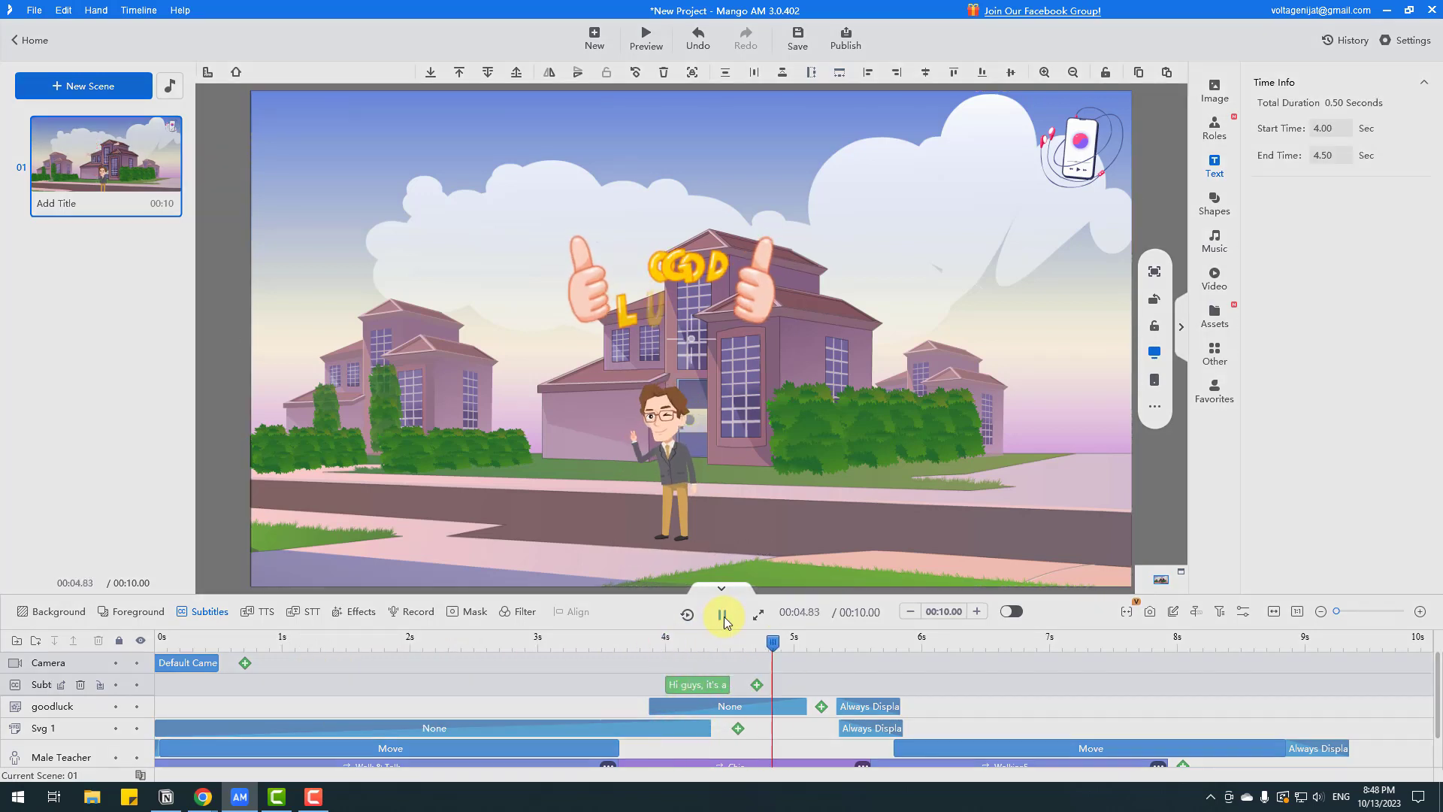
left_click(724, 615)
left_click(663, 642)
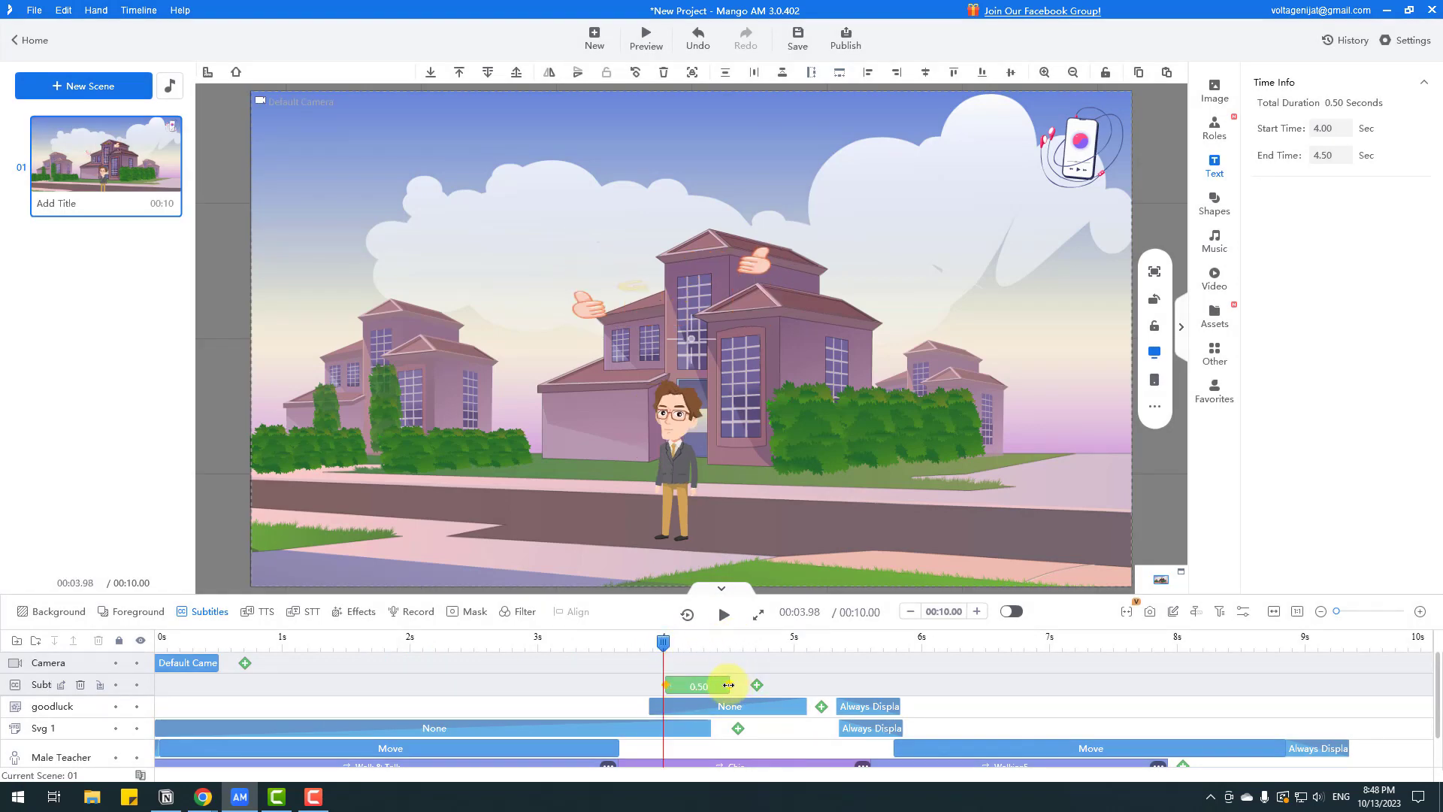
- Extend the subtitle to end near 4.98s and play from 3.65s to check its timing
left_click_drag(728, 684, 789, 684)
left_click(664, 644)
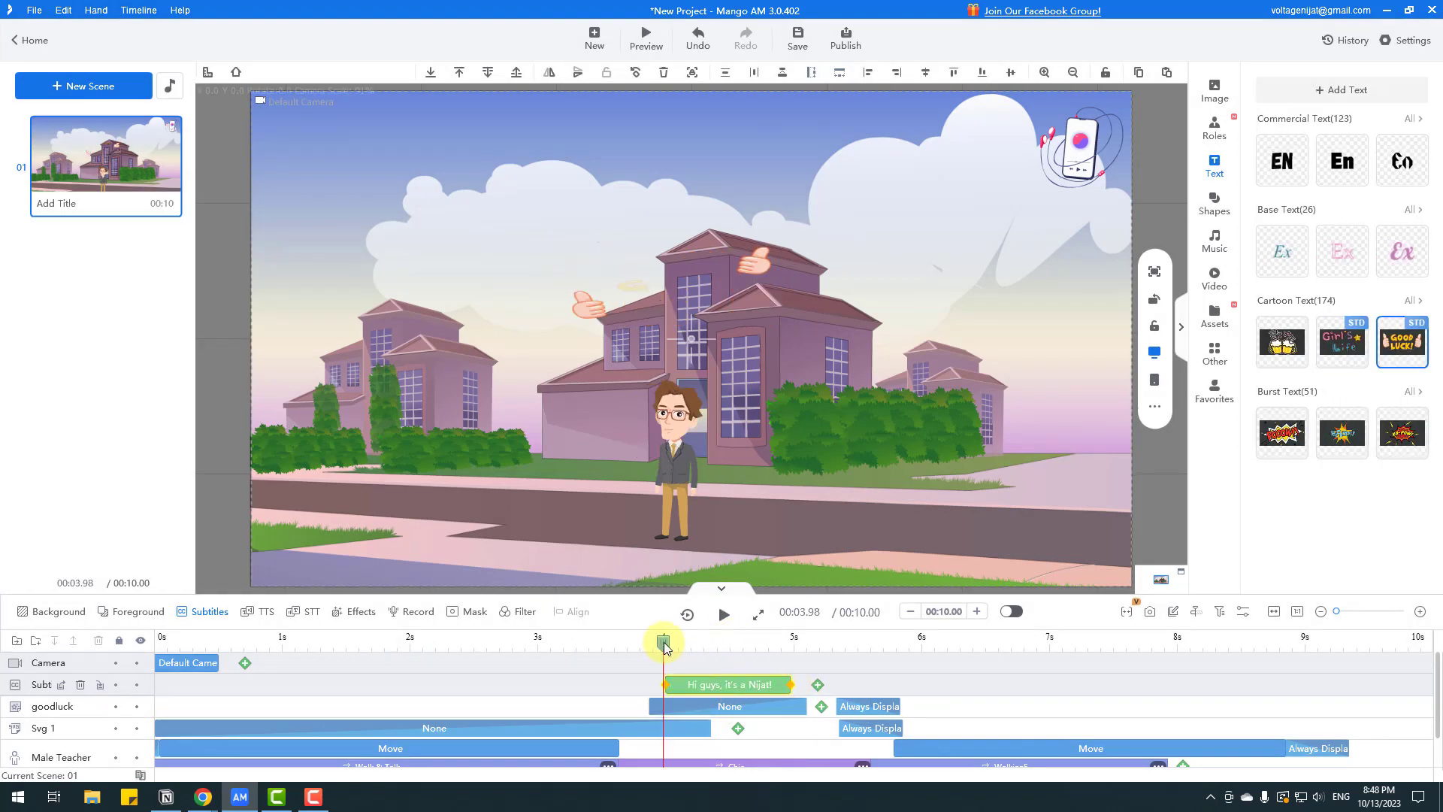
left_click_drag(664, 645, 652, 644)
left_click(723, 615)
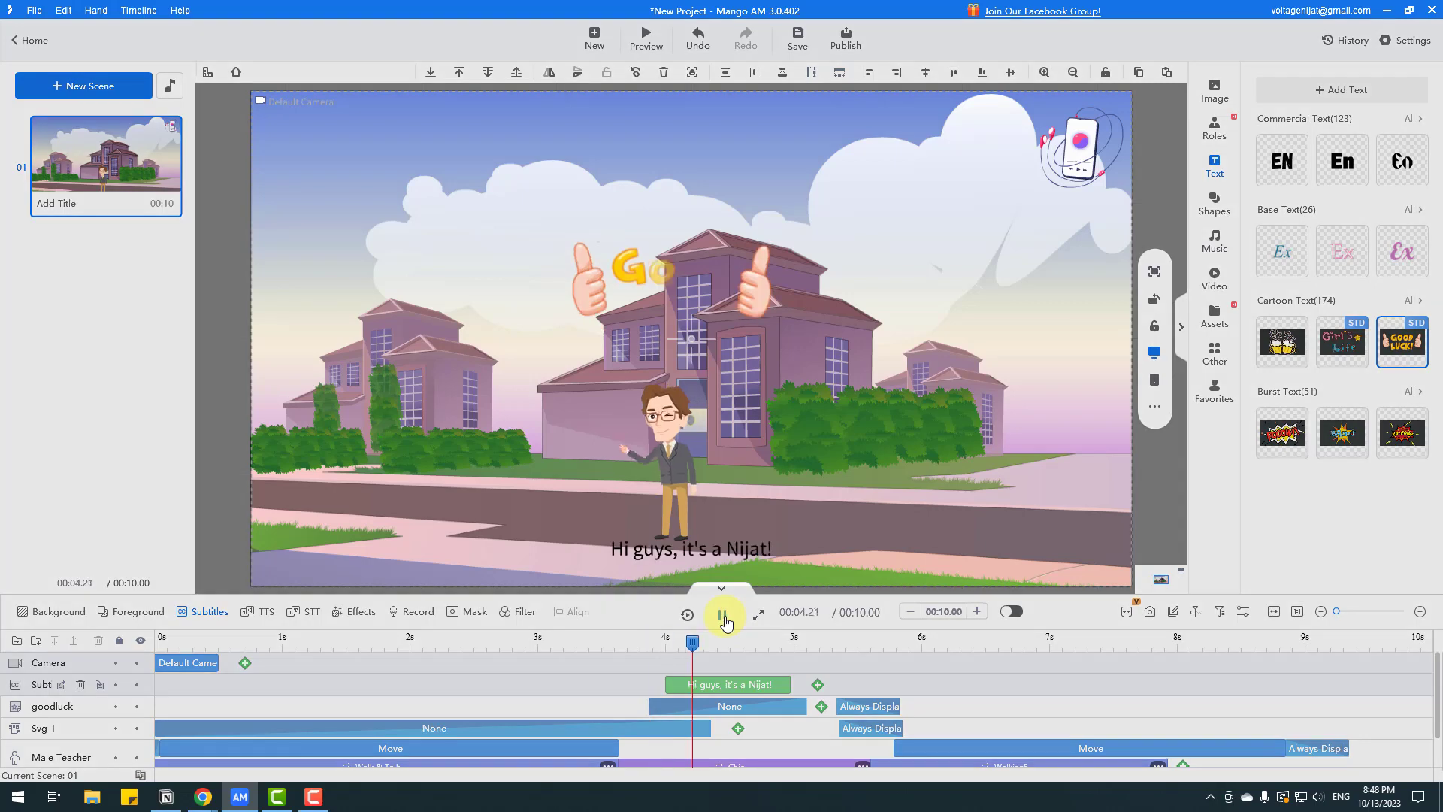
left_click(724, 615)
left_click(621, 640)
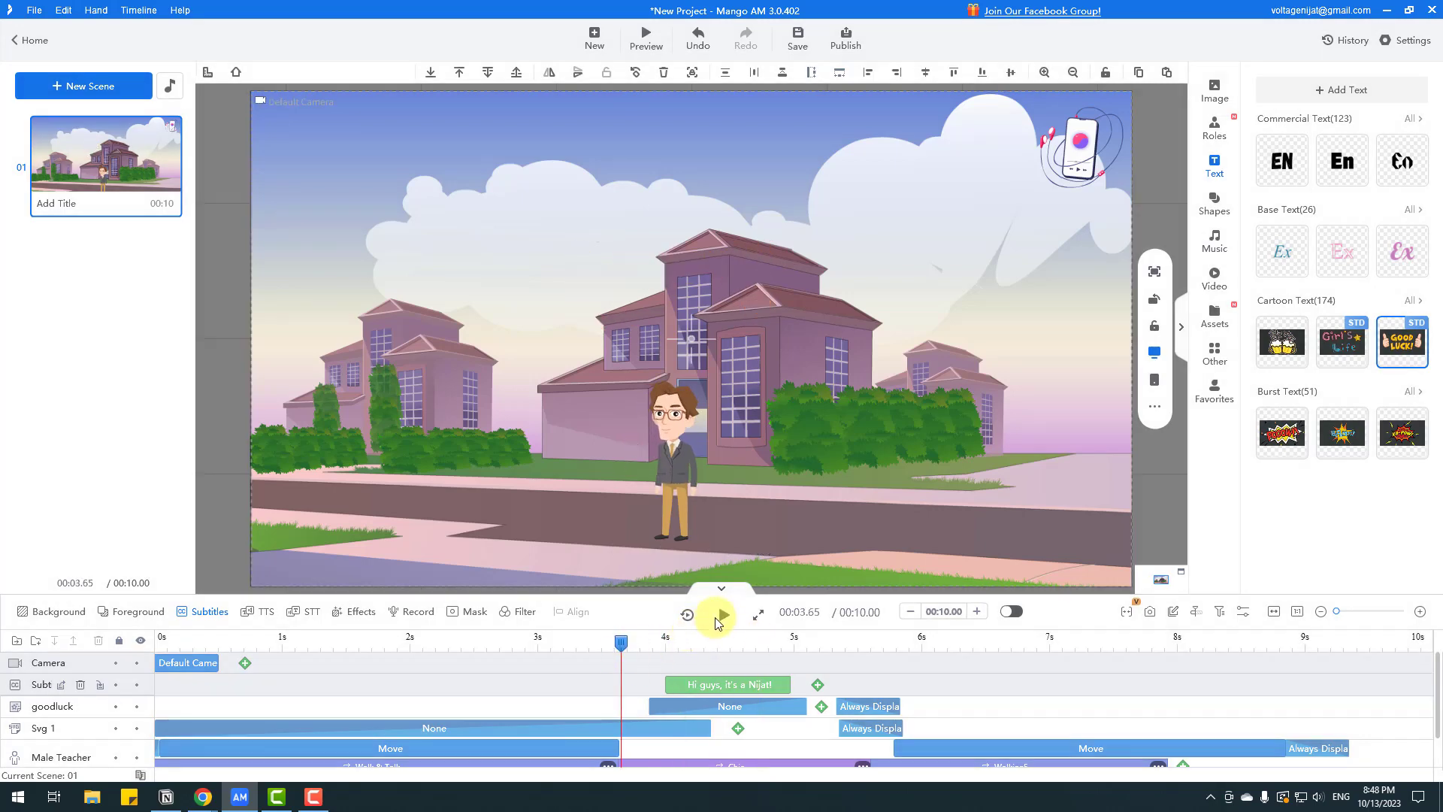
left_click(724, 616)
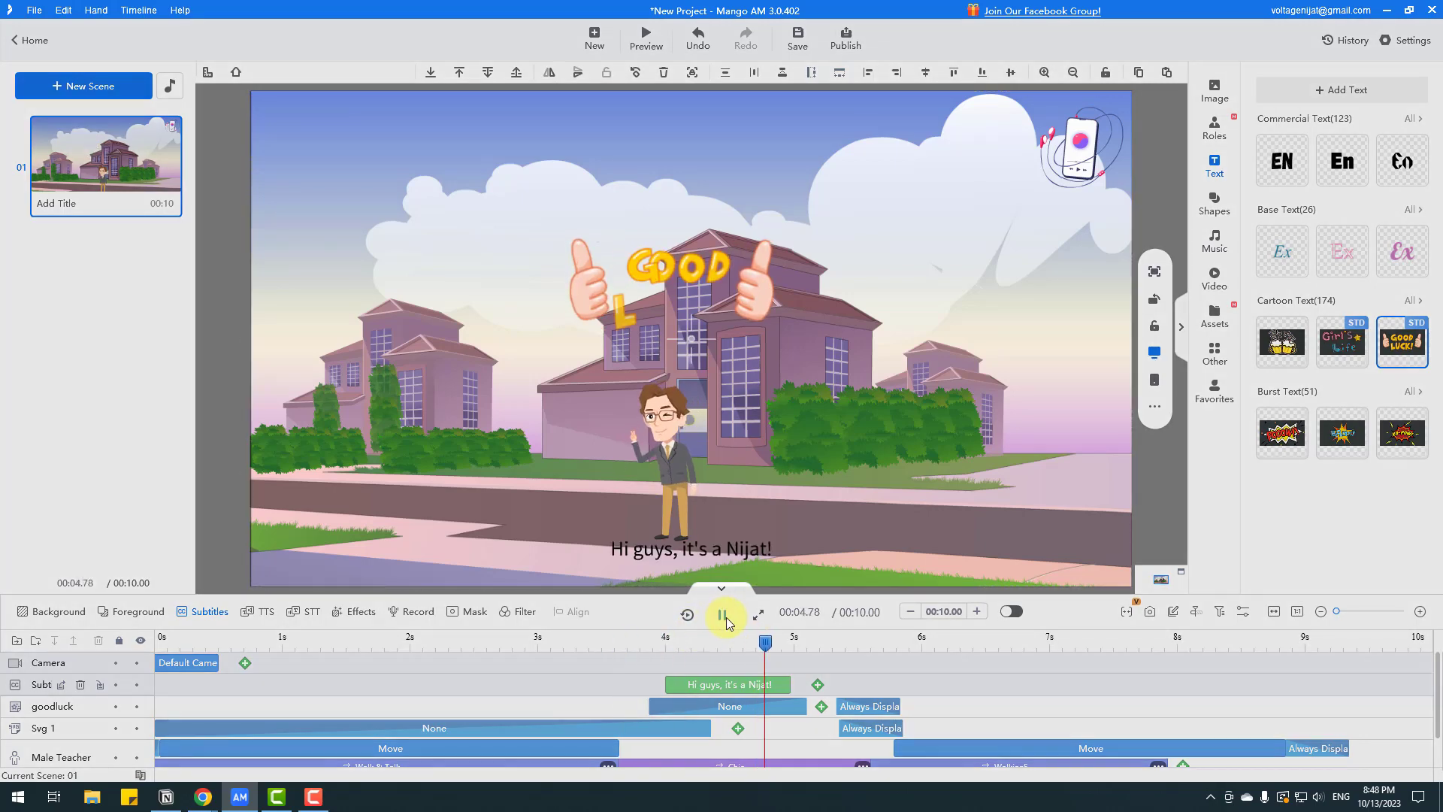
left_click(726, 617)
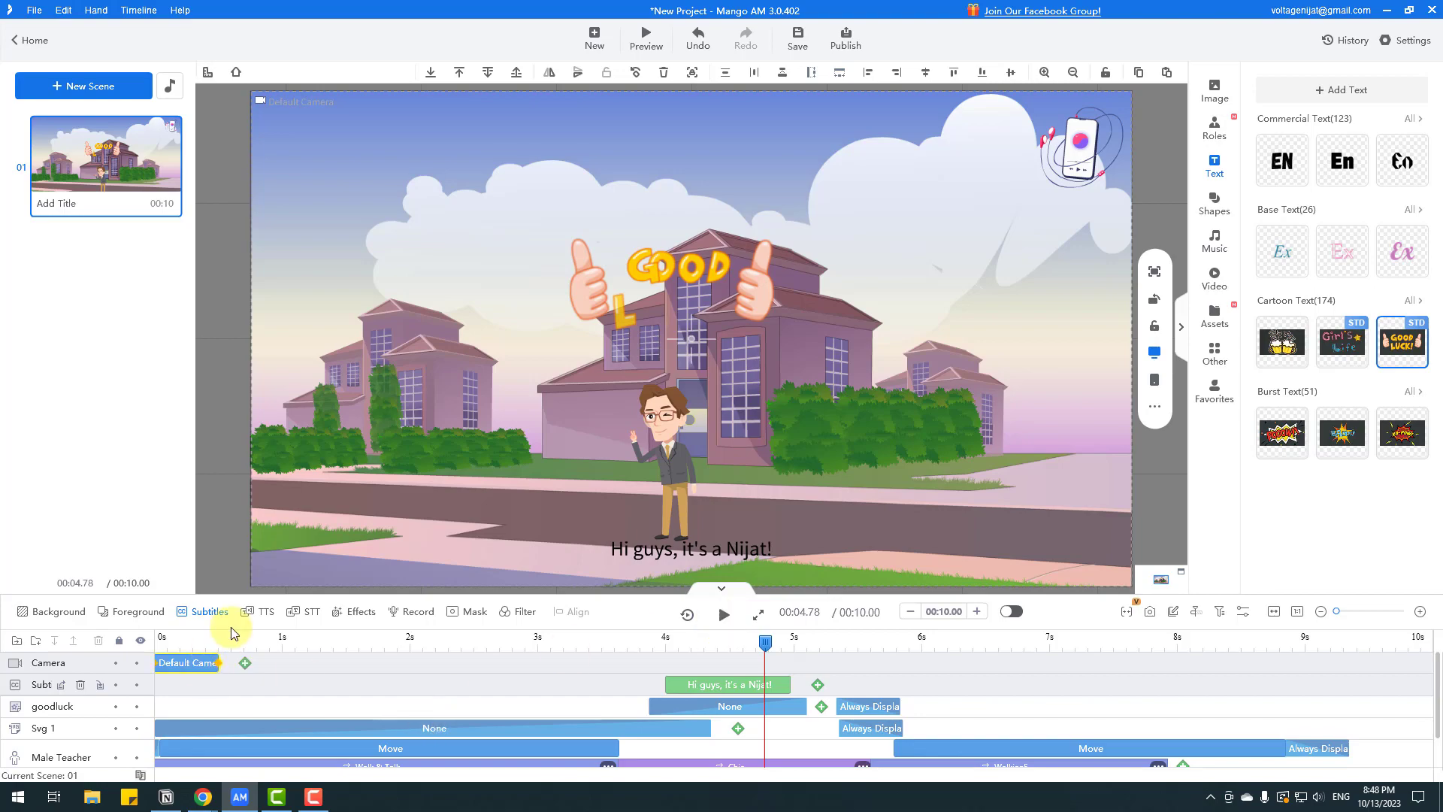
- Generate a text-to-speech voiceover of 'Hi guys, welcome to my city' in Brian's standard voice
left_click(260, 618)
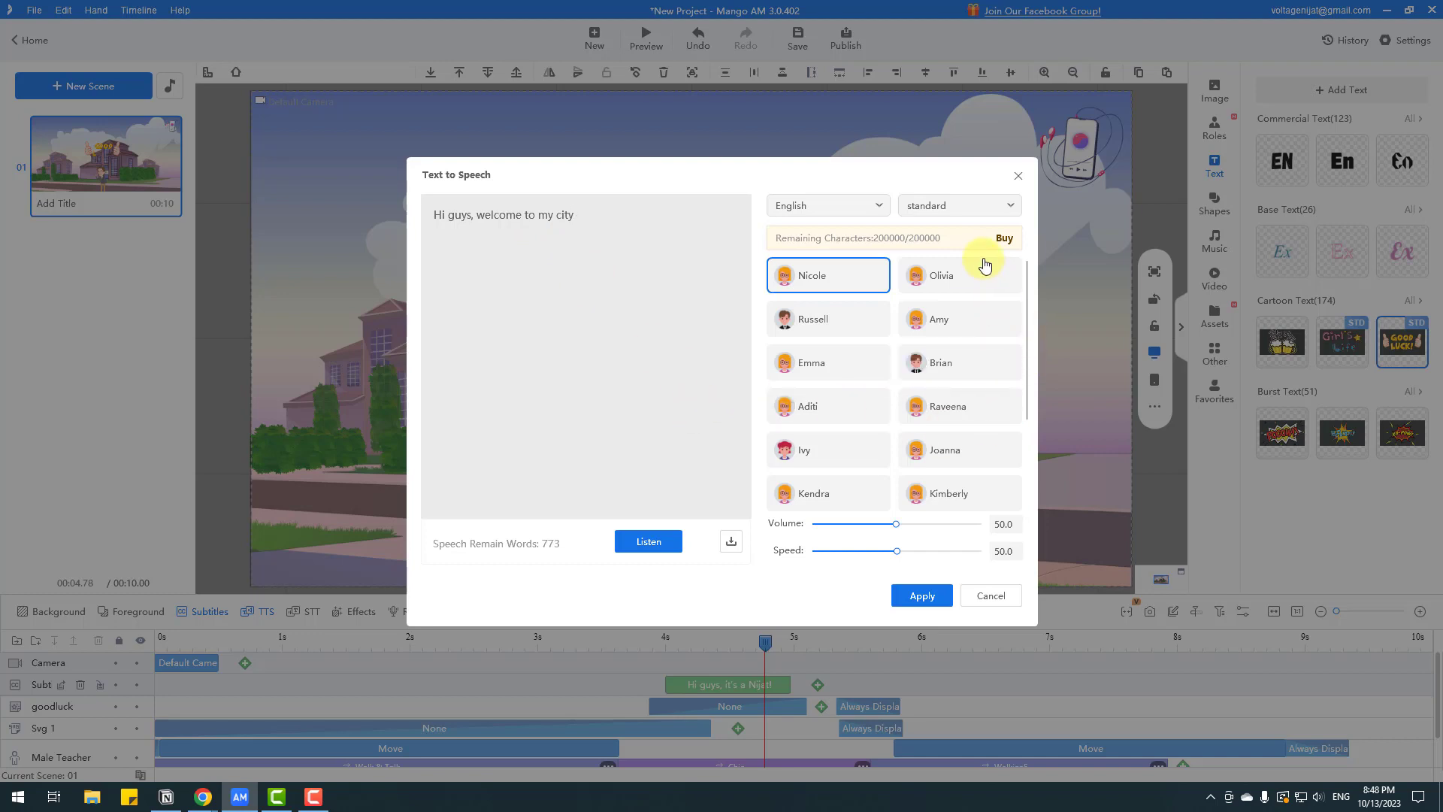
left_click(996, 275)
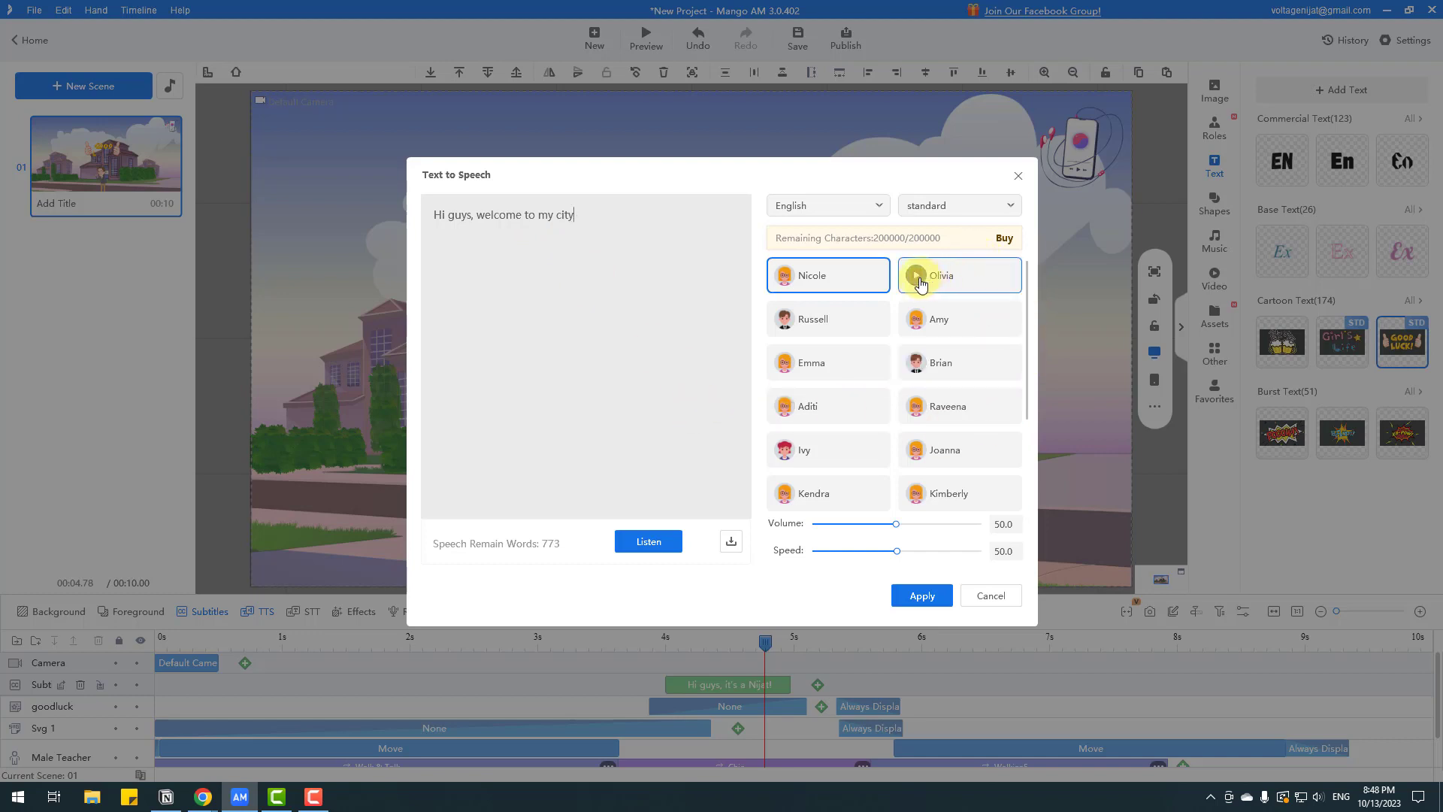
left_click(920, 283)
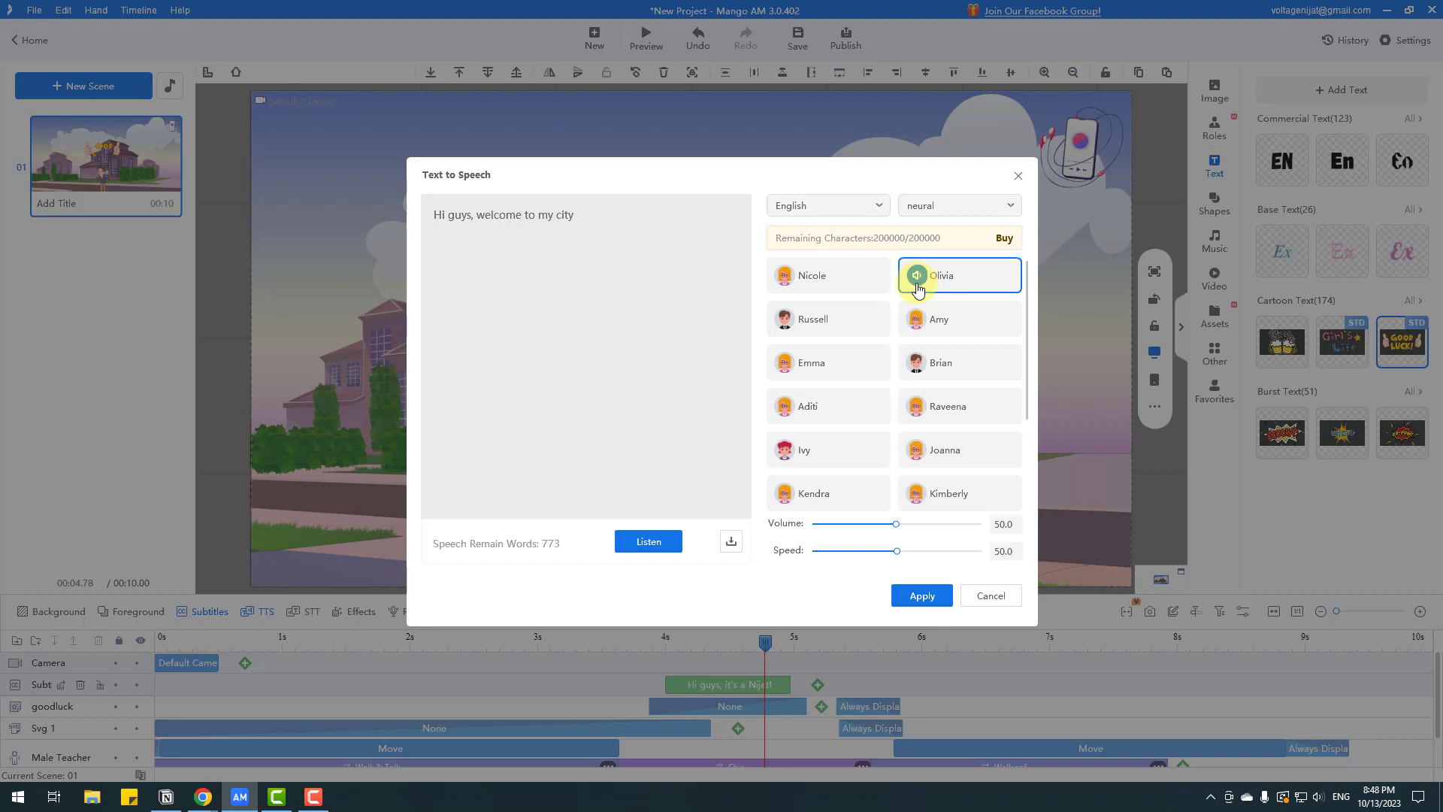
left_click(916, 368)
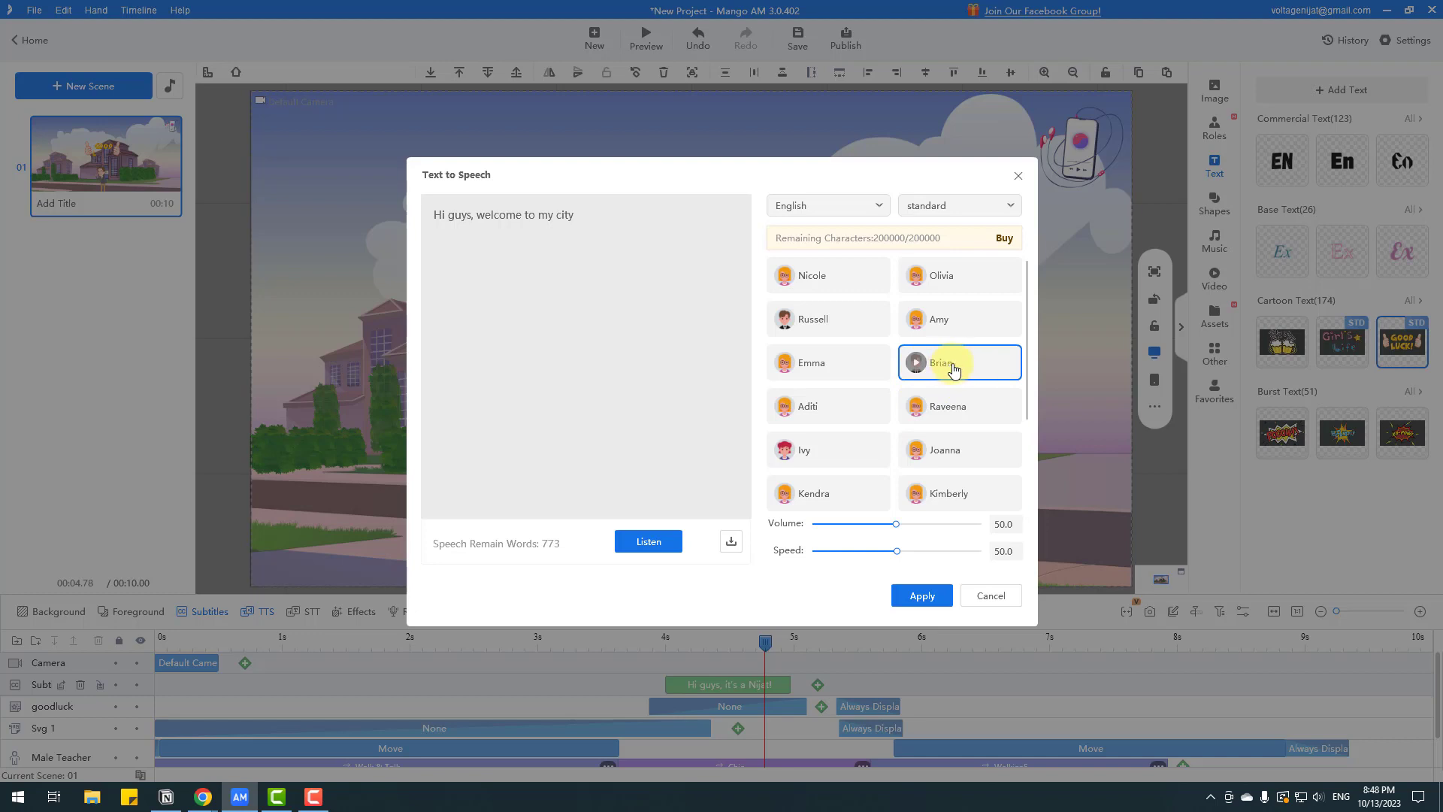
left_click(644, 547)
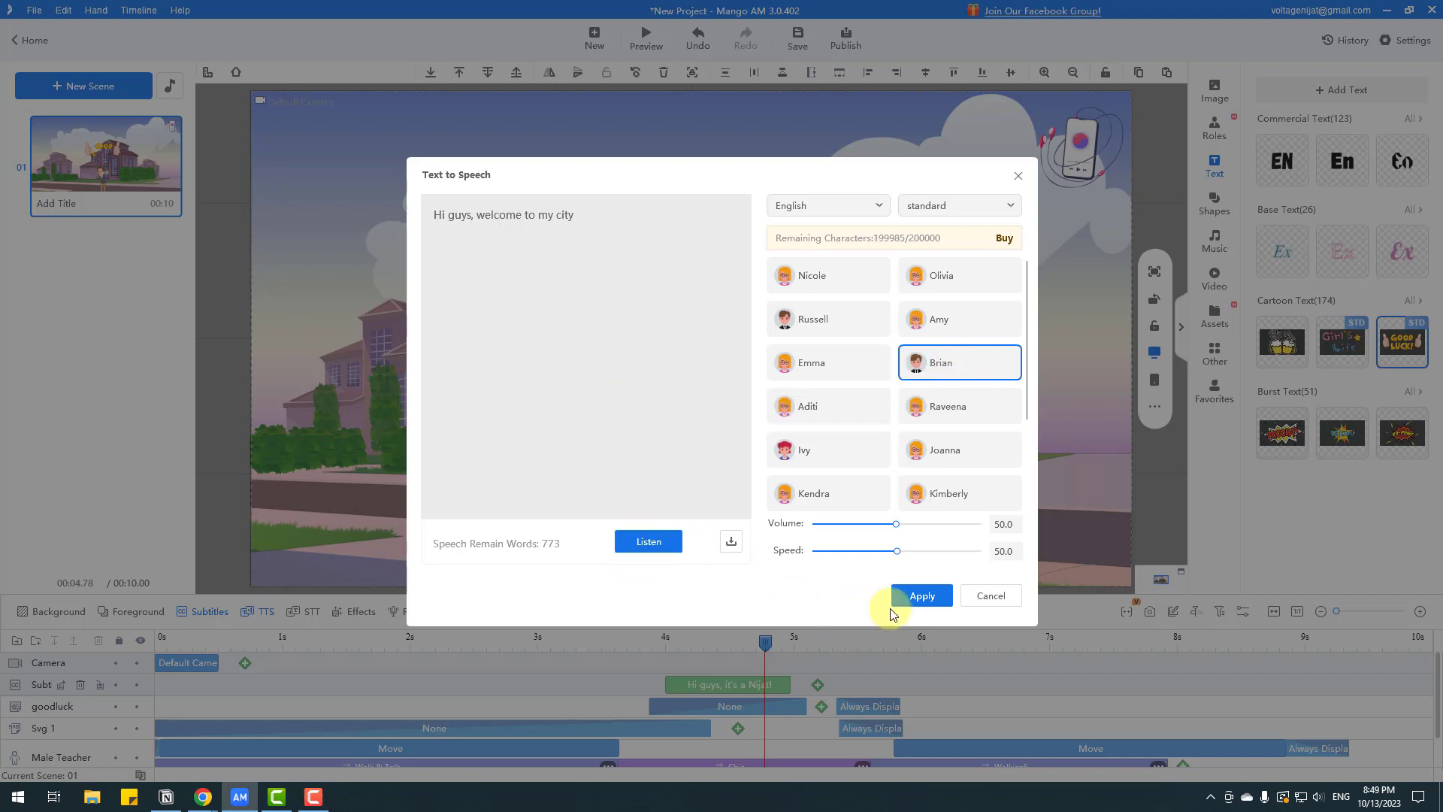
left_click(919, 605)
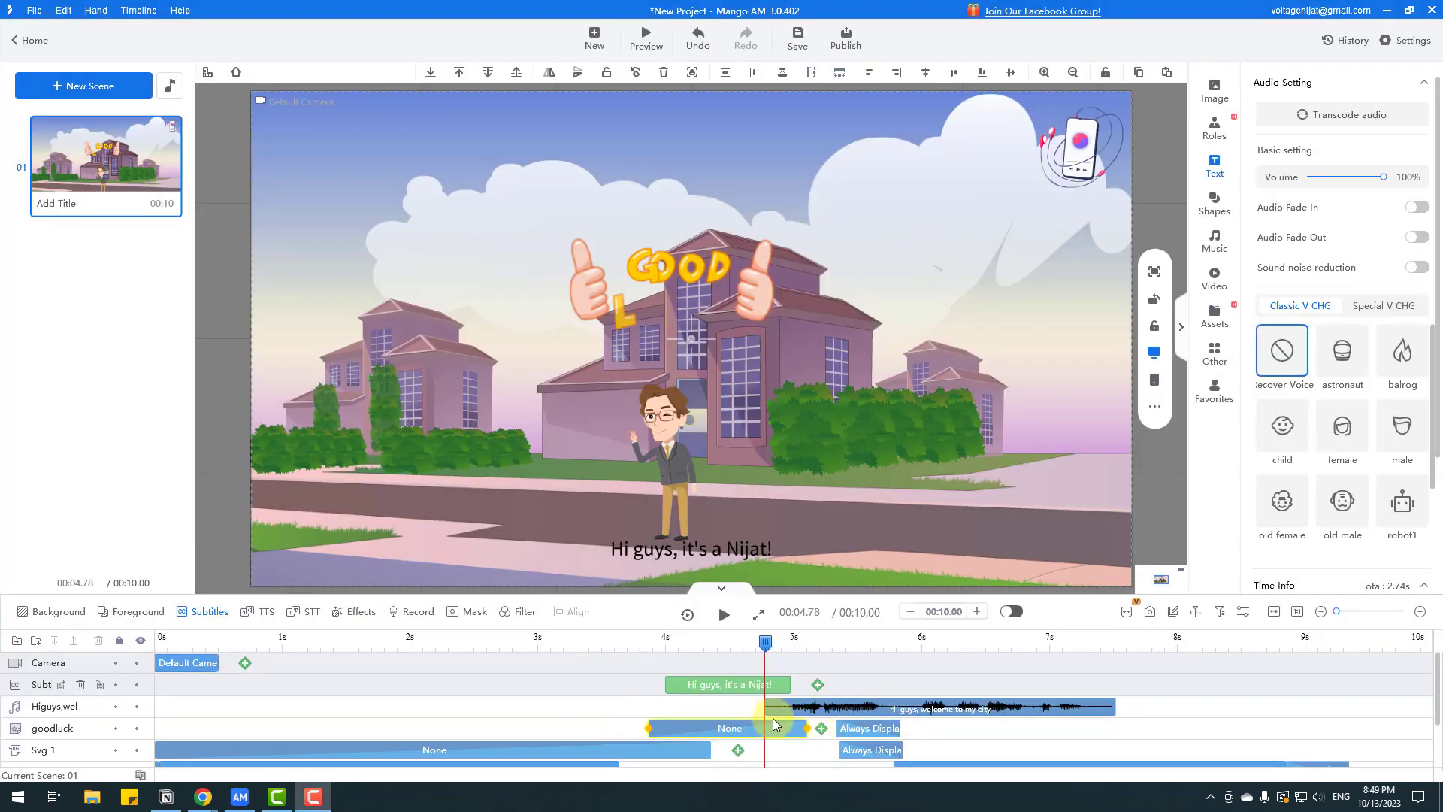
- Shift the Higuys,wel voiceover clip to start at about 3.85s and play it from 3.61s
left_click(854, 707)
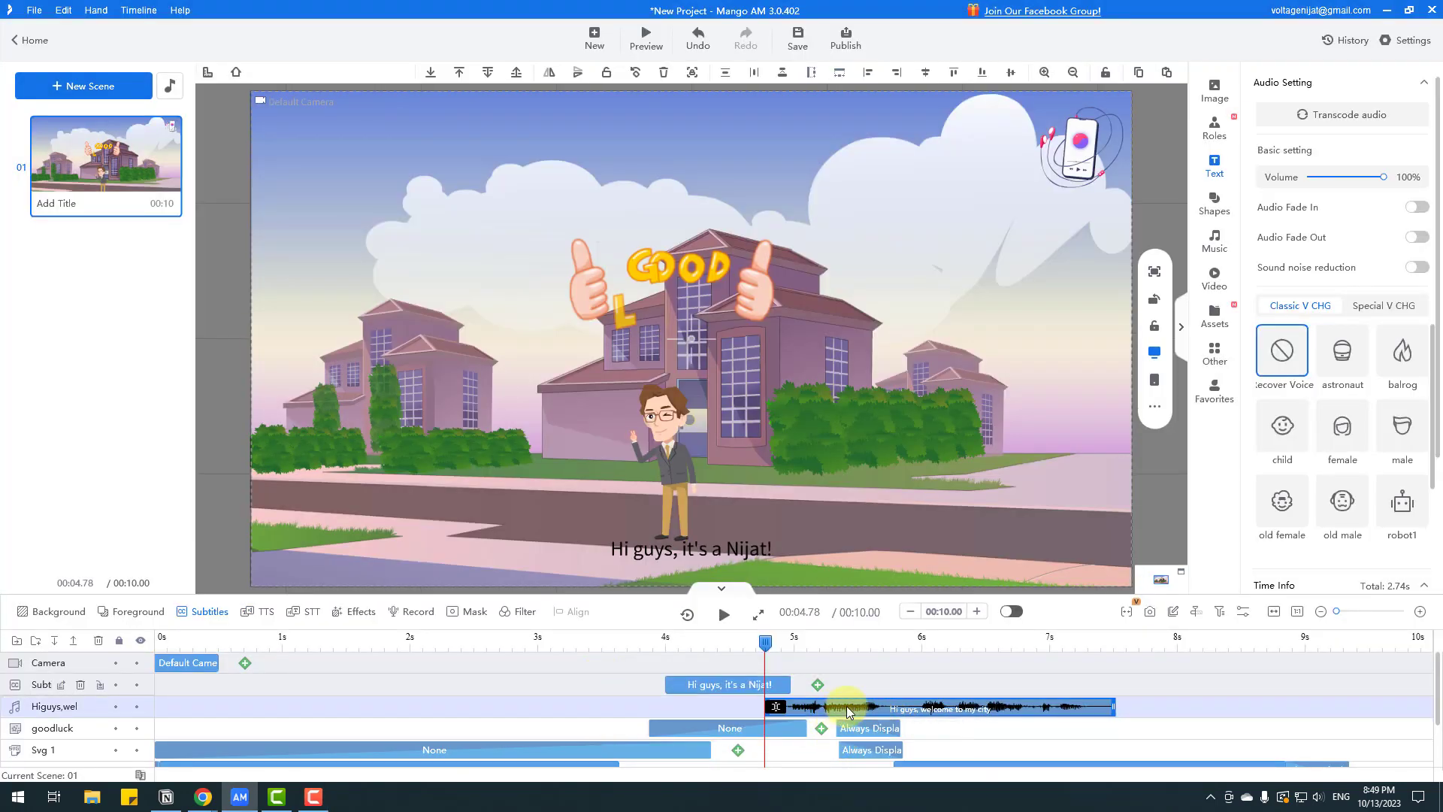
left_click_drag(847, 710, 733, 710)
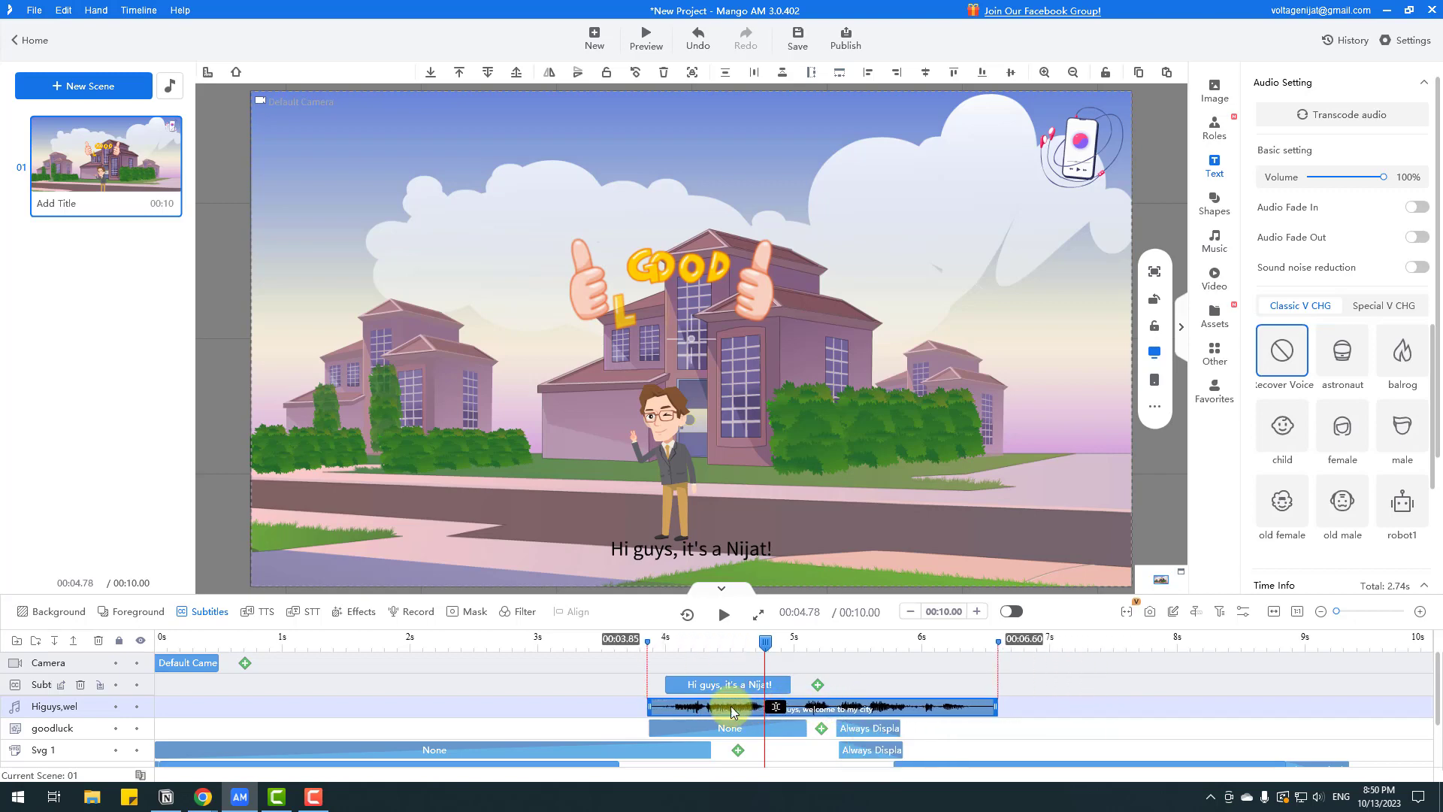
left_click(616, 643)
left_click(721, 616)
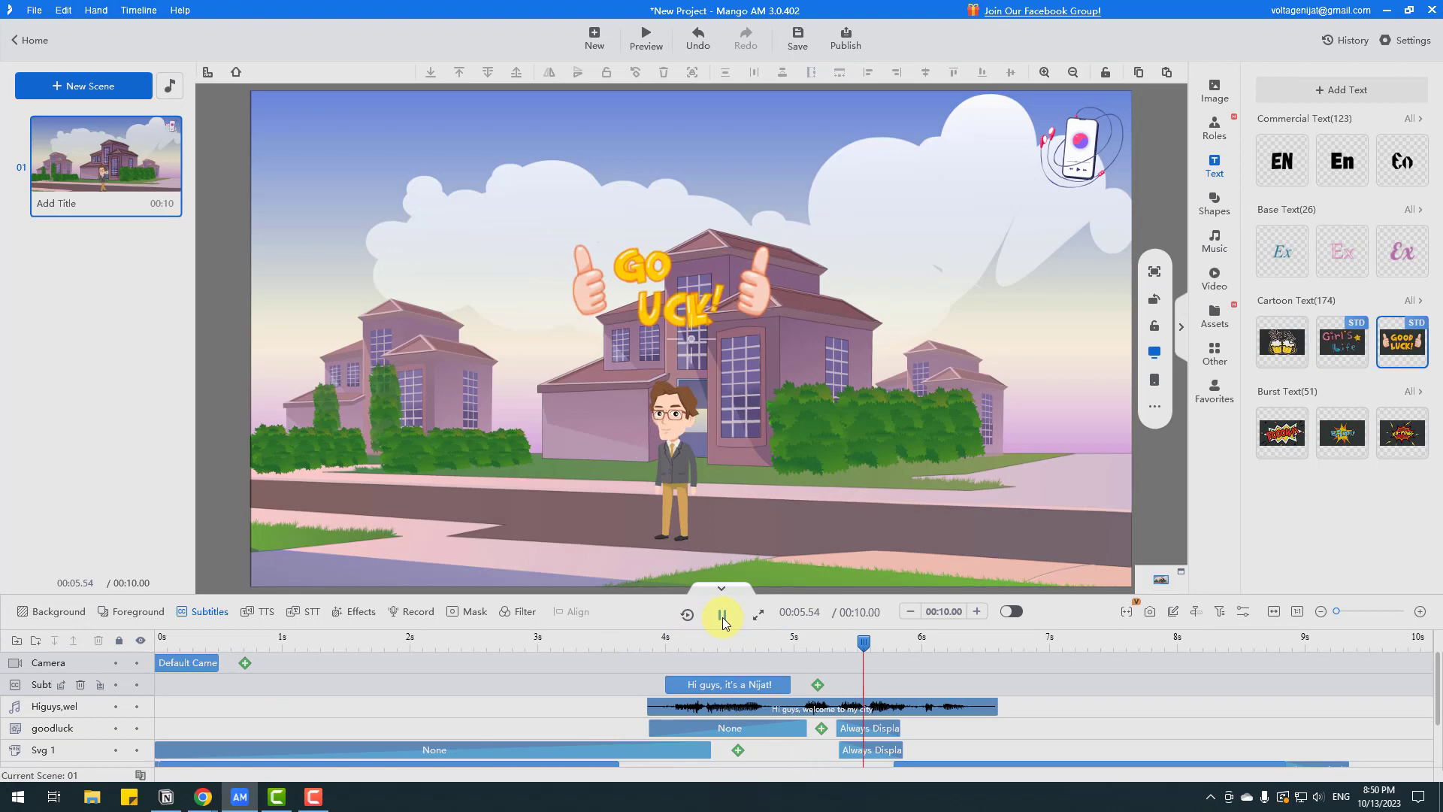
left_click(721, 616)
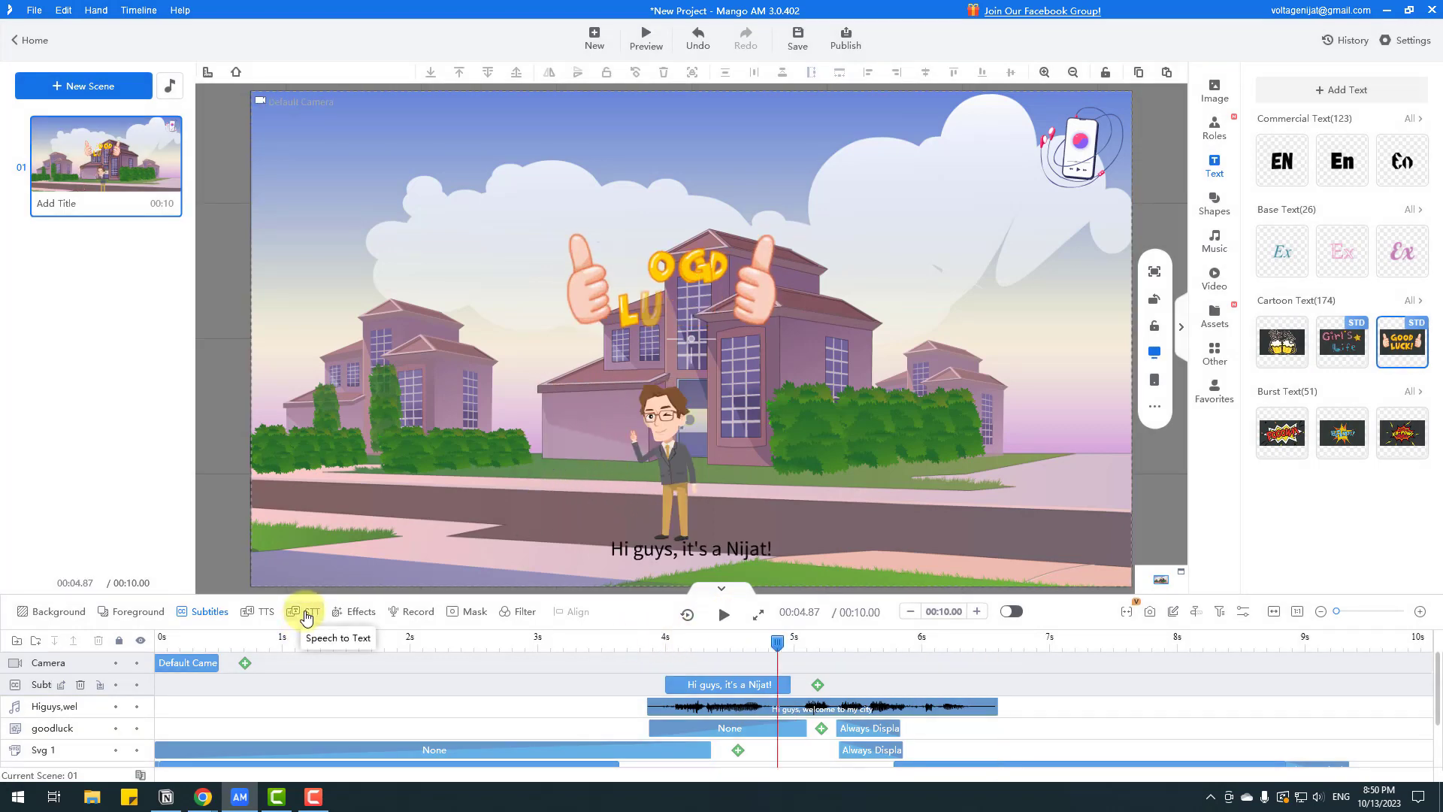
- Browse the Shapes, Music, Video and Assets libraries, cancelling the video import dialog
scroll(353, 618, "down", 2)
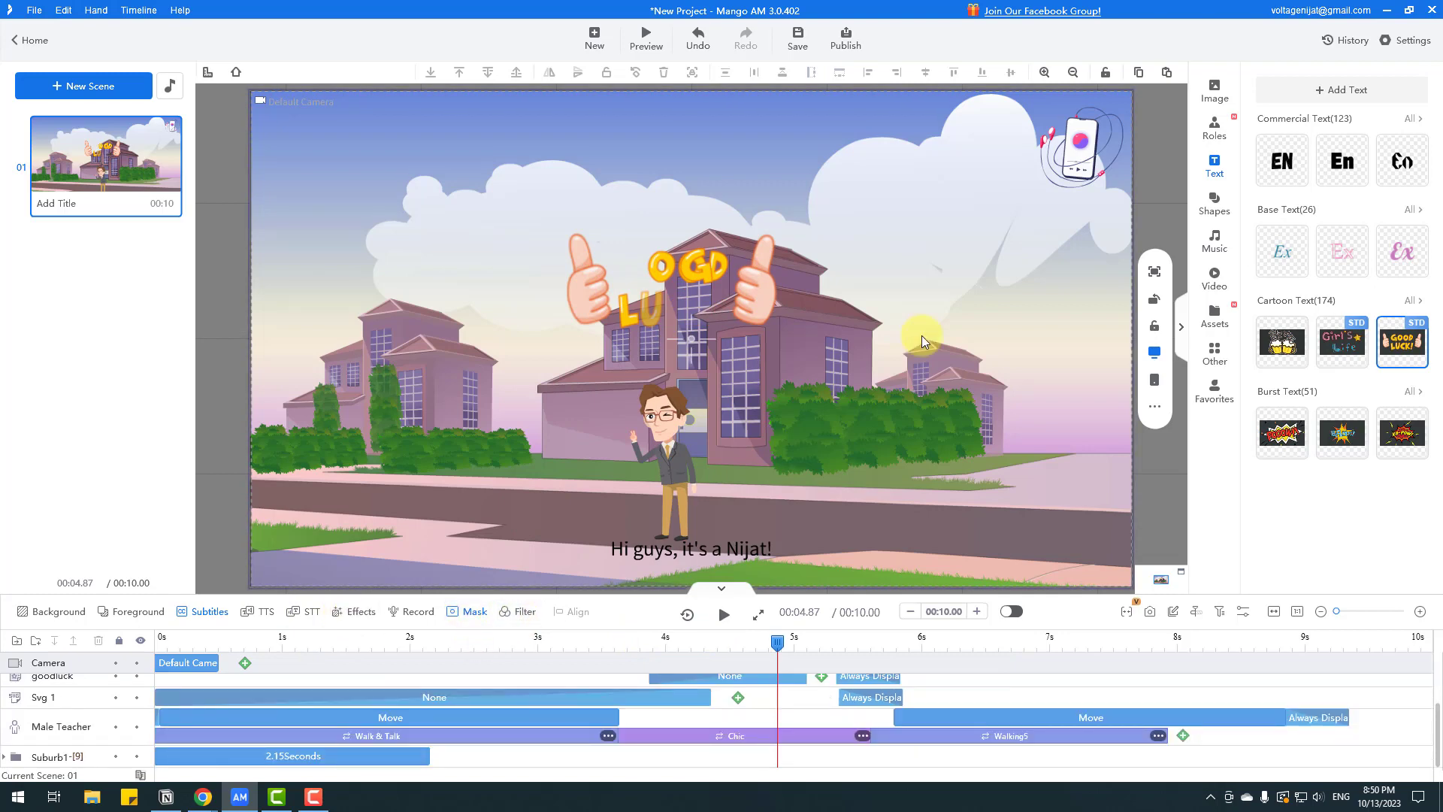
left_click(1218, 207)
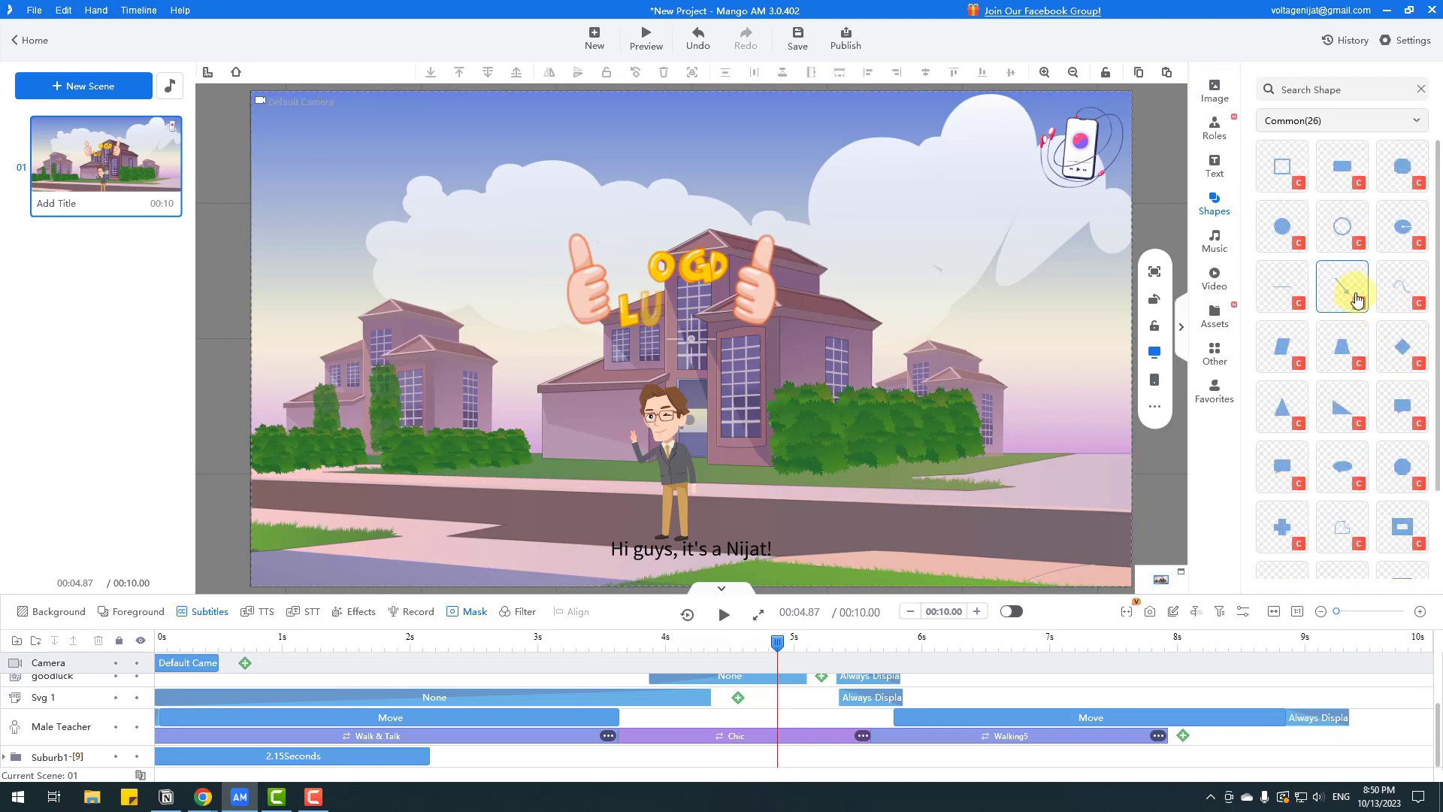
left_click(1217, 253)
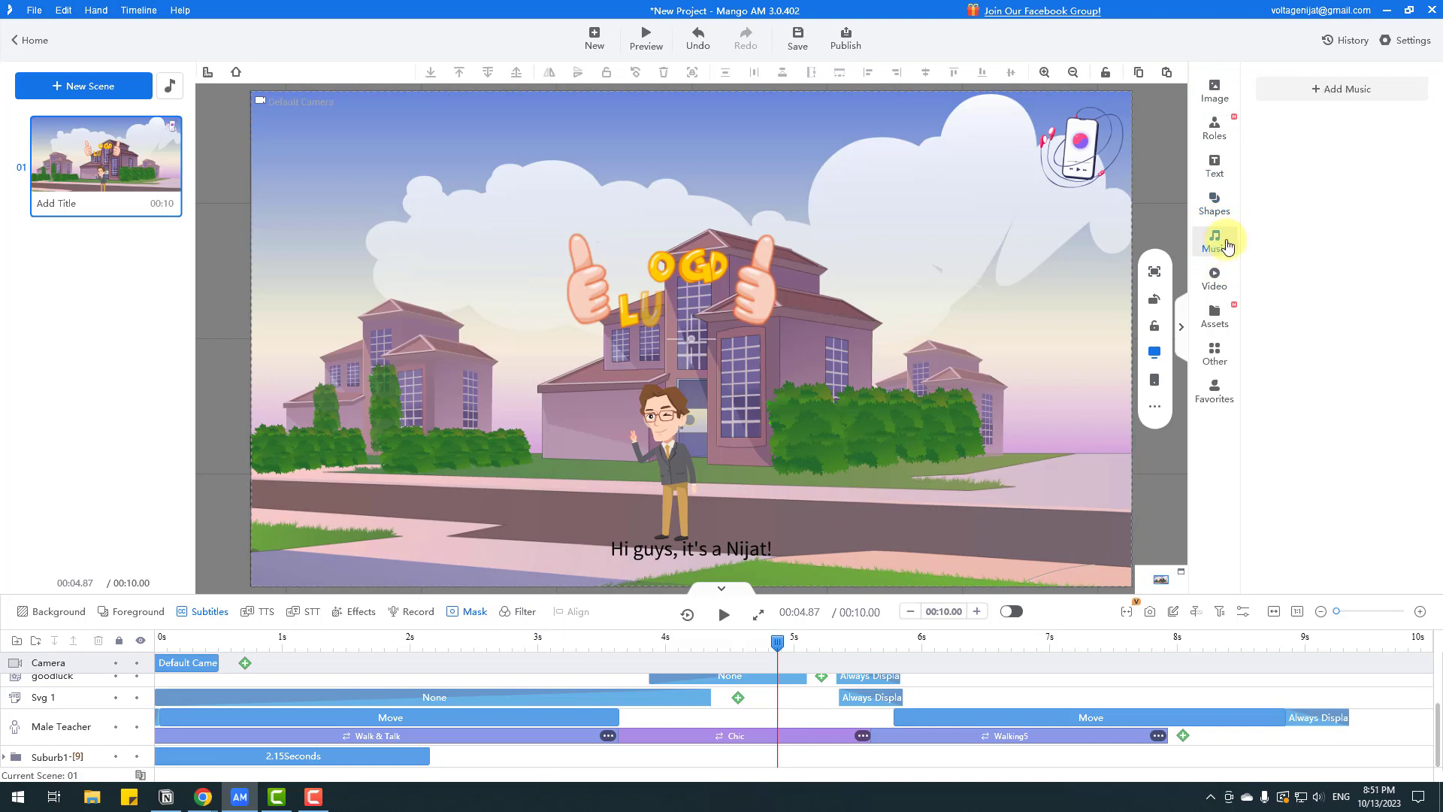
left_click(1214, 277)
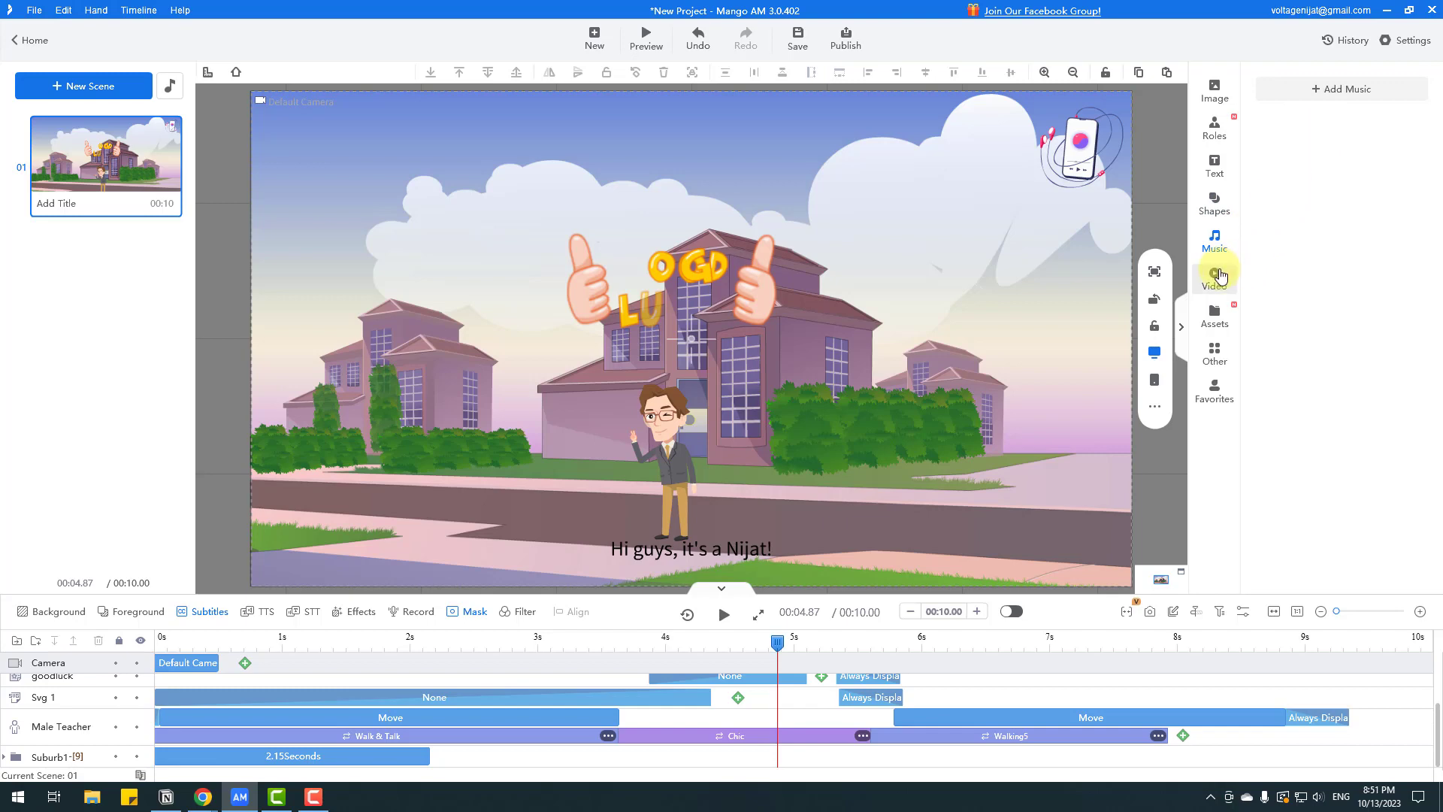
left_click(1326, 98)
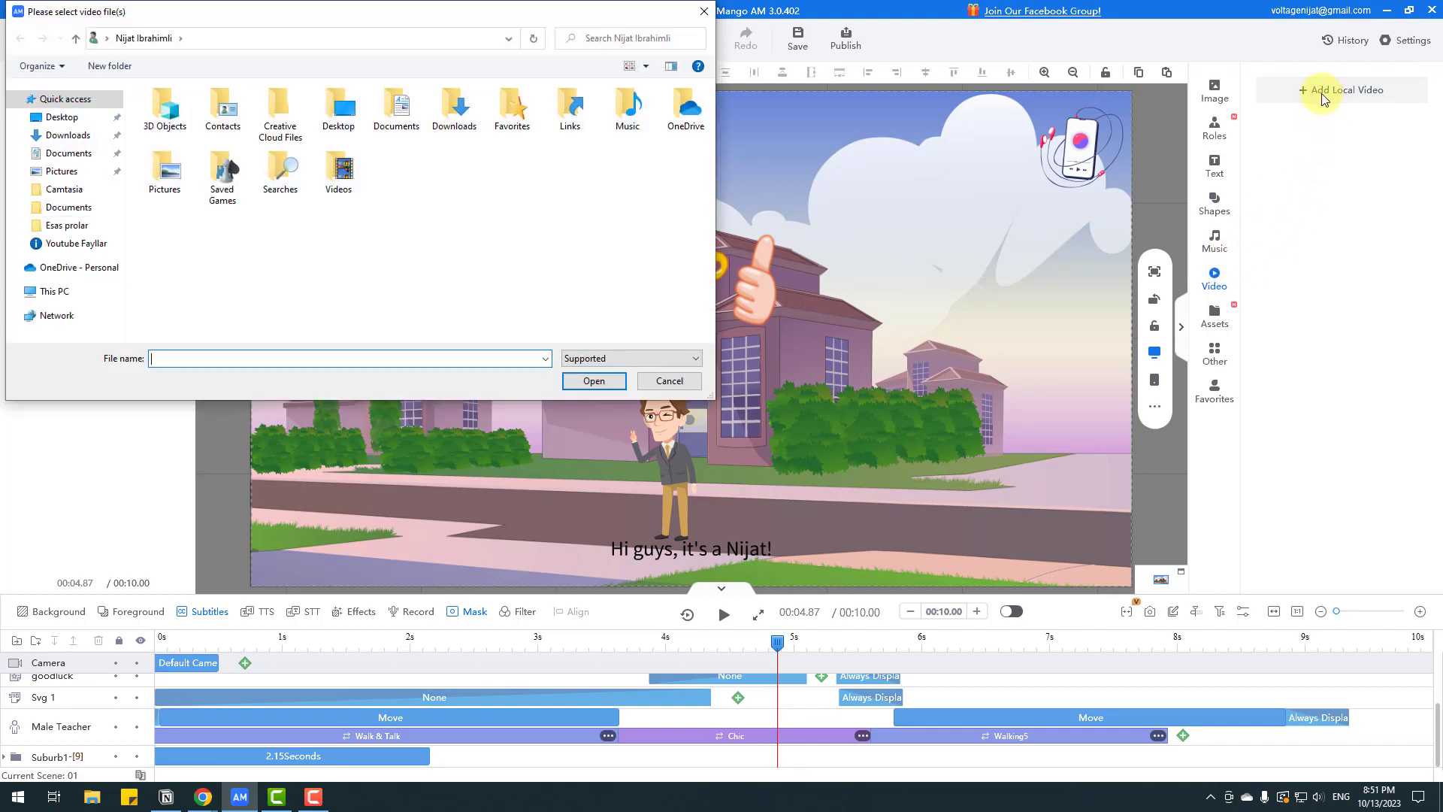
left_click(701, 15)
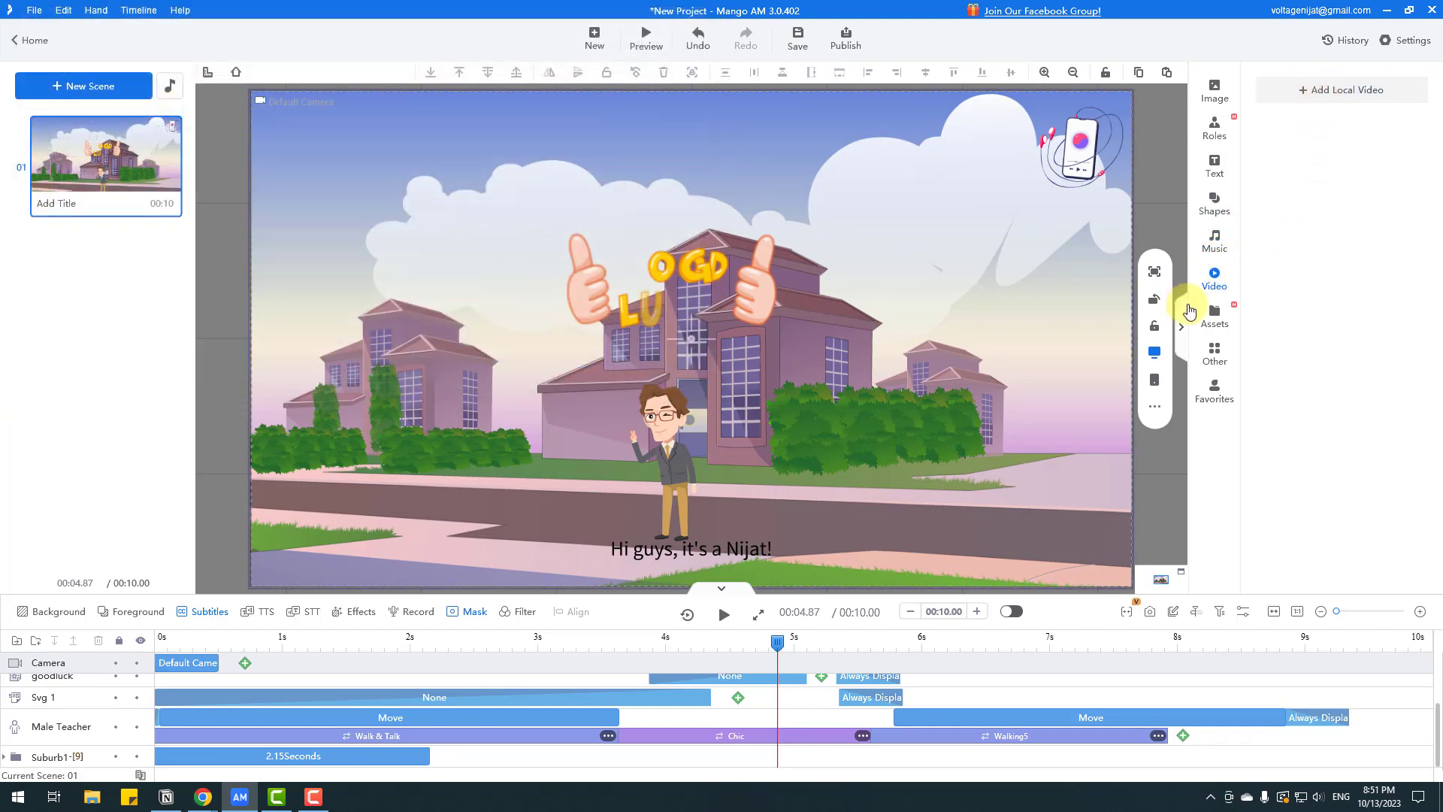
left_click(1214, 316)
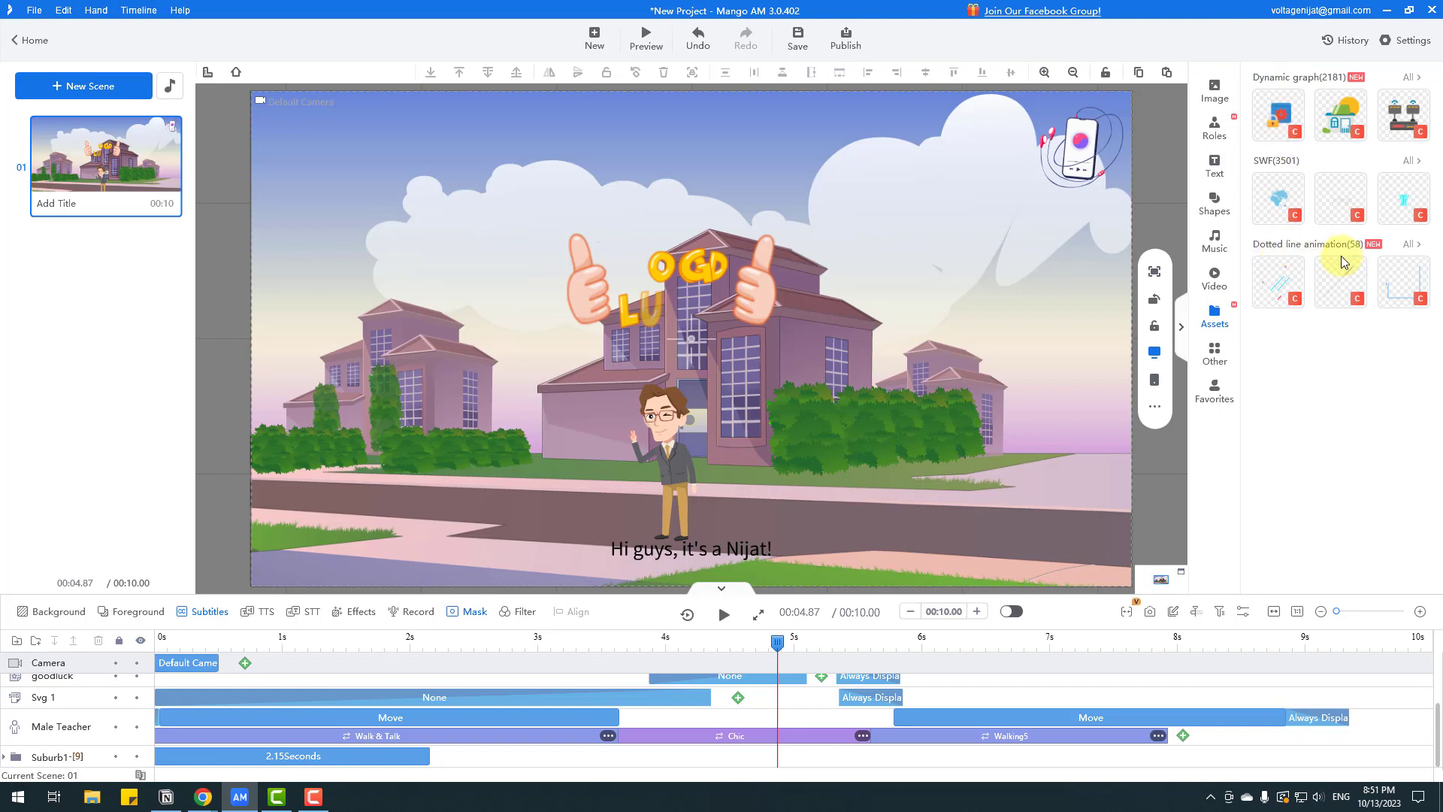
- In the Other library, expand and collapse Tool, then show Chart types like Bar, Pie, Radar
left_click(1218, 353)
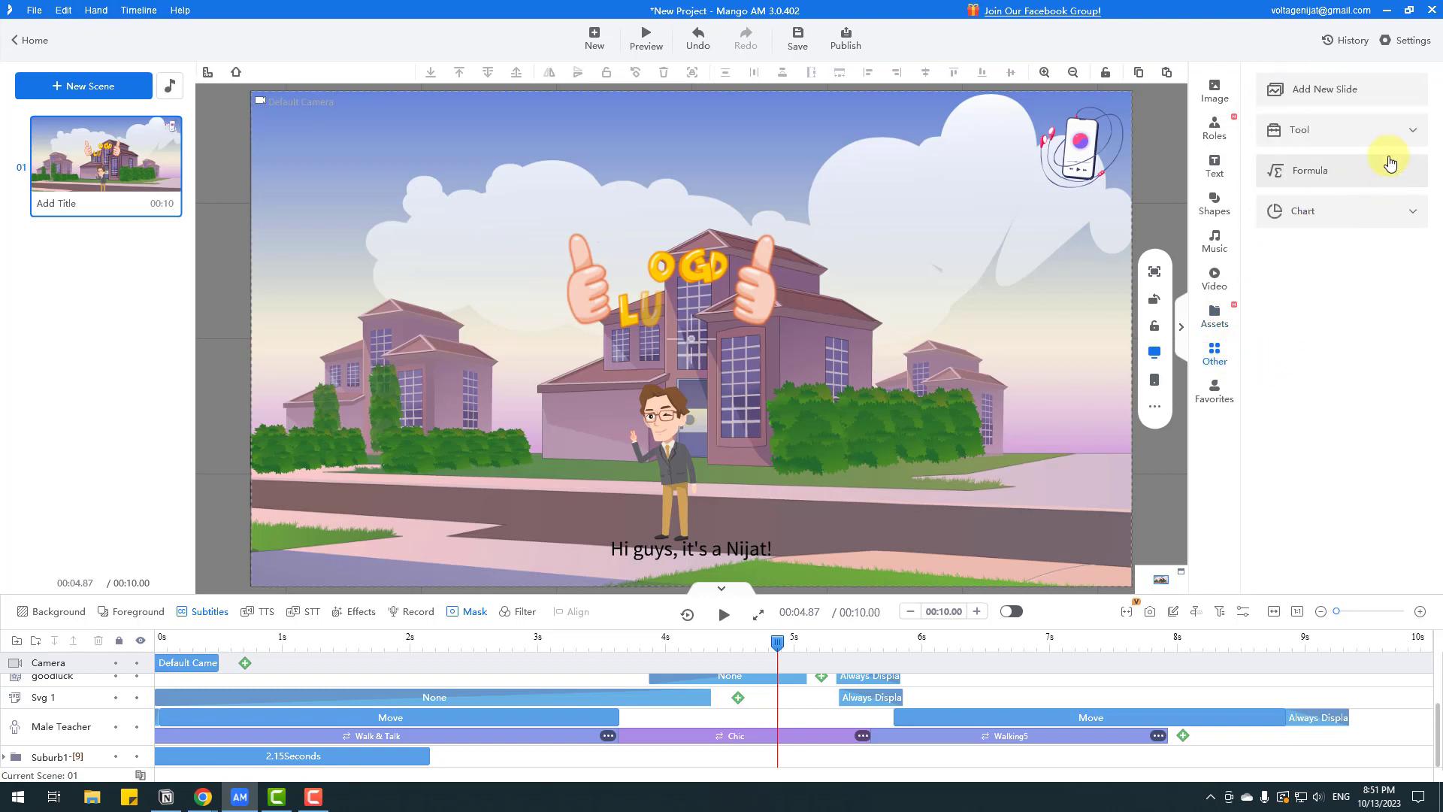
left_click(1409, 135)
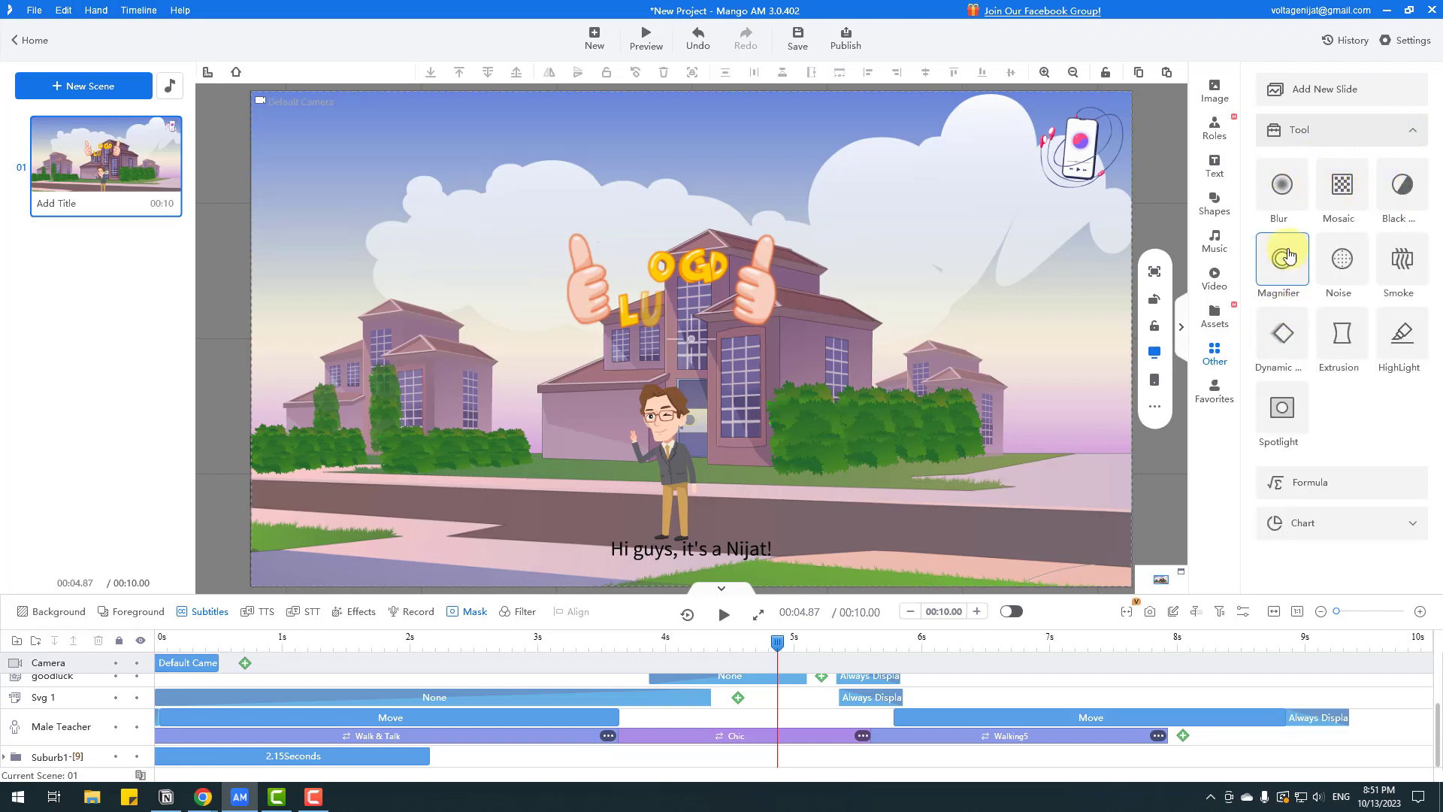
left_click(1413, 129)
left_click(1414, 211)
scroll(1346, 331, "down", 1)
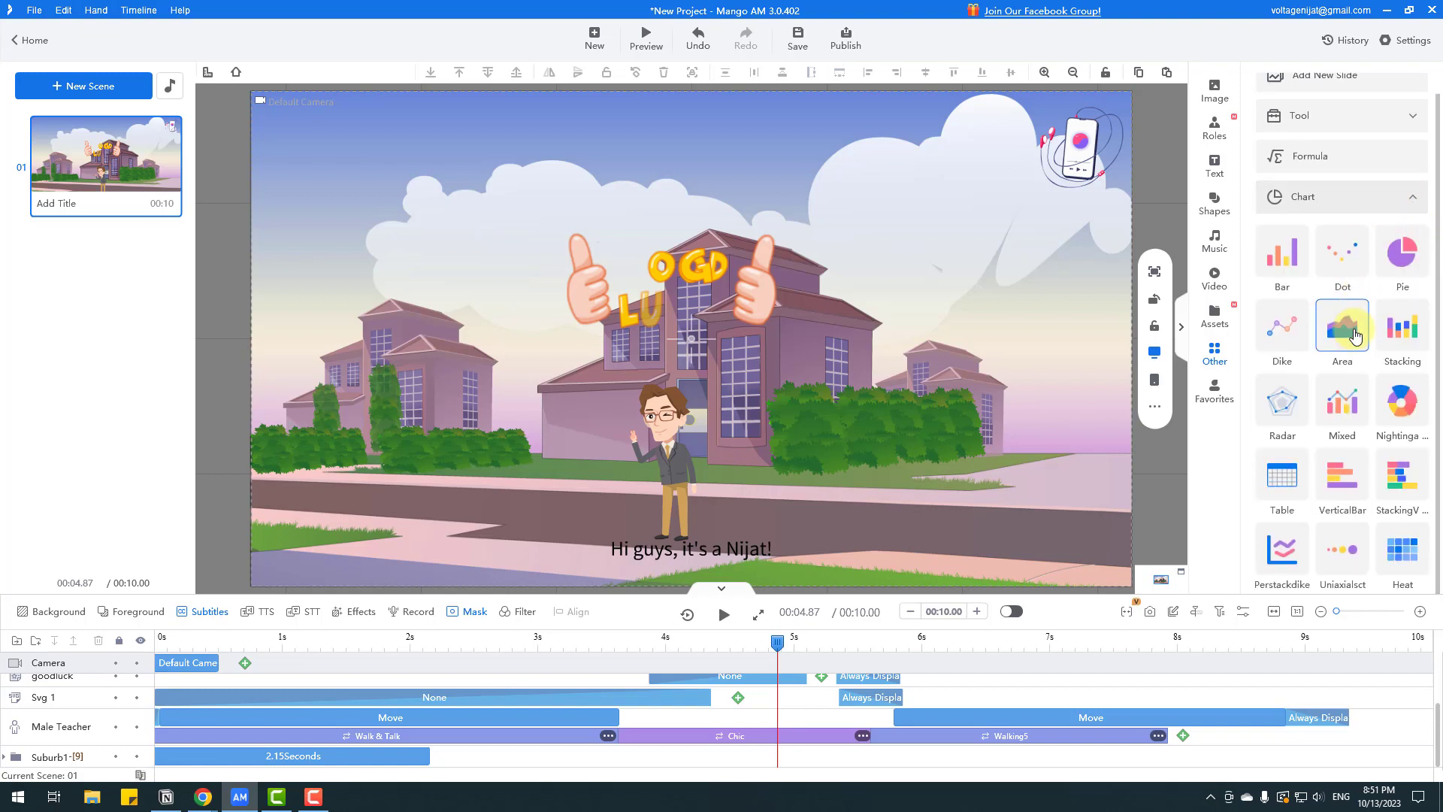
scroll(1311, 383, "up", 1)
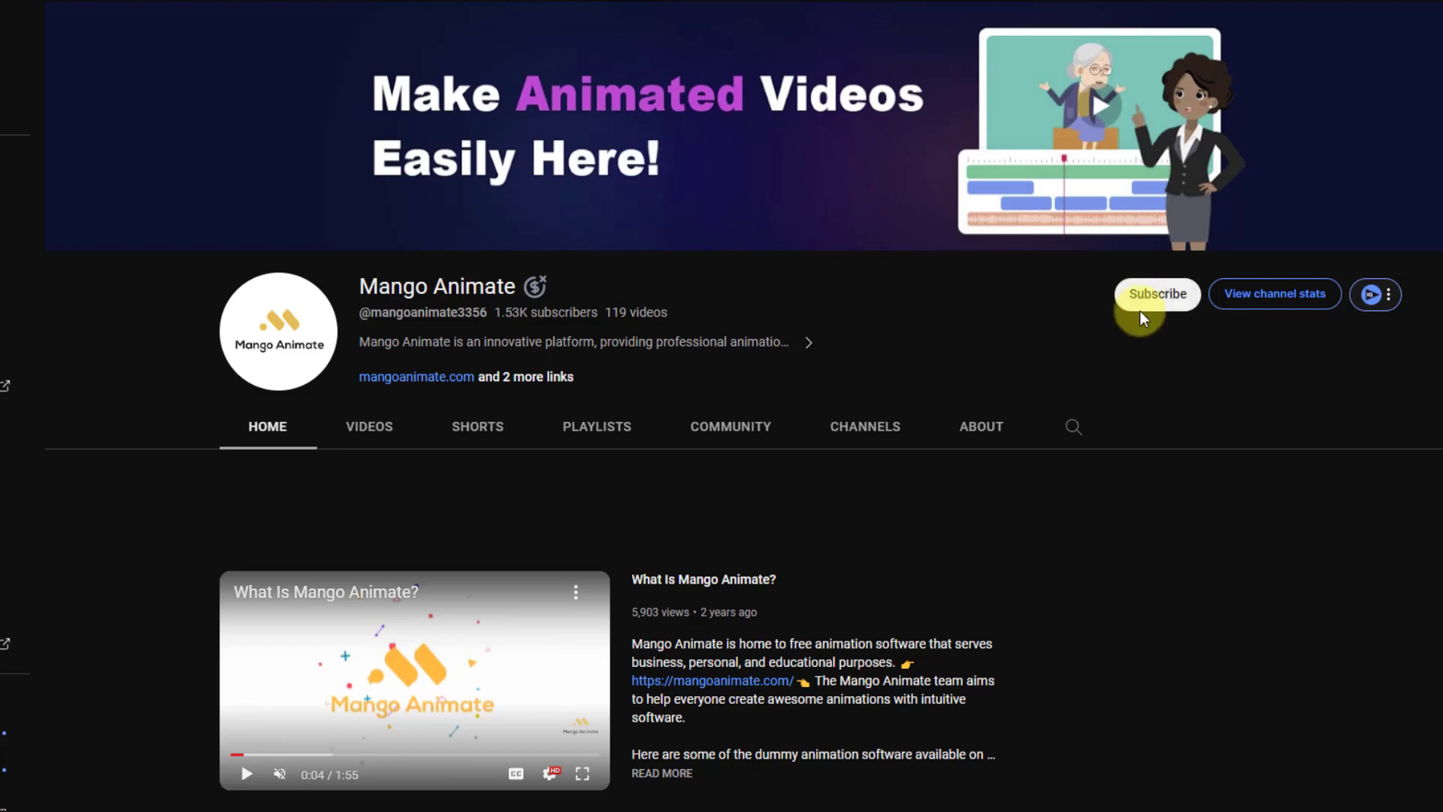
- Subscribe to the Mango Animate channel and browse its uploaded videos
left_click(1163, 300)
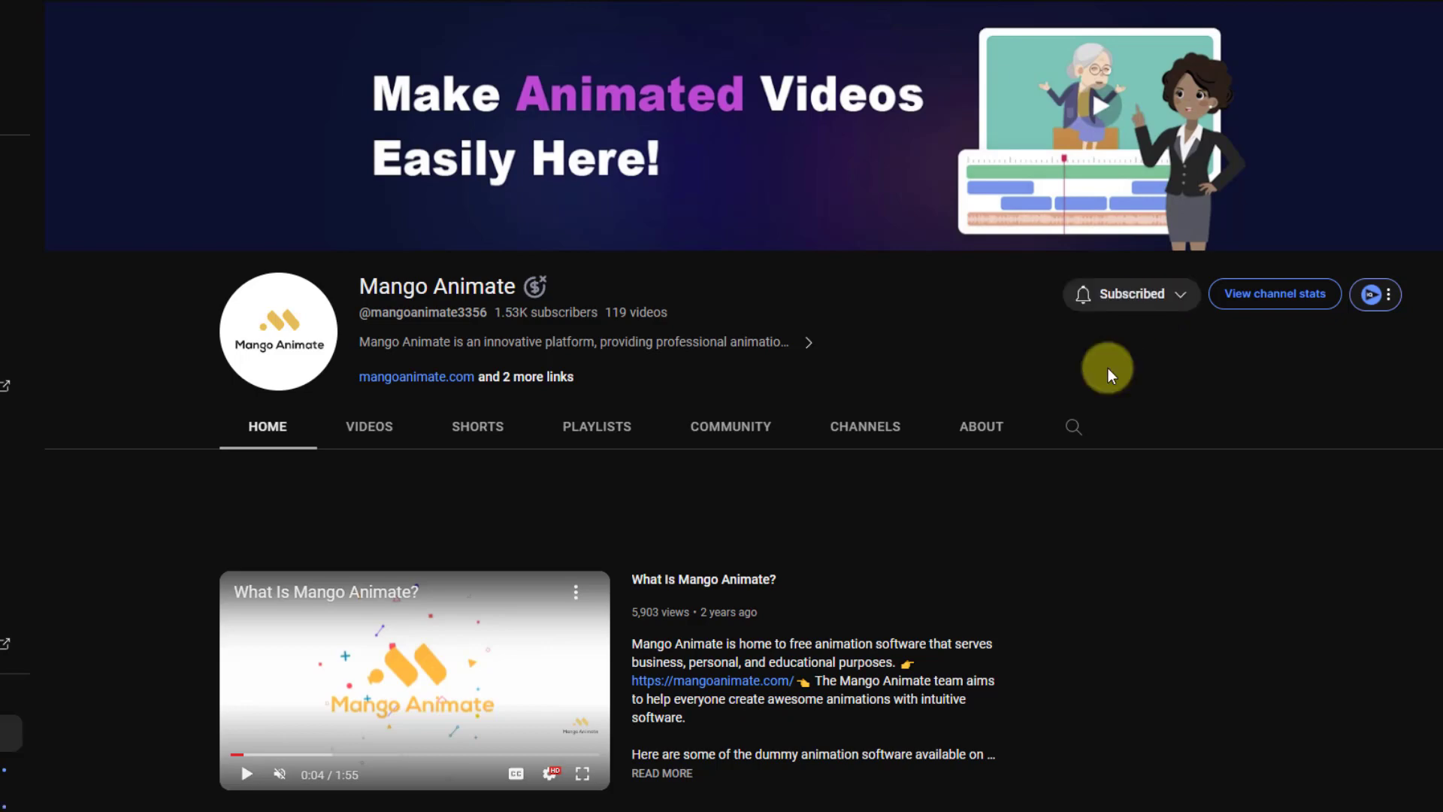
left_click(370, 432)
scroll(424, 439, "down", 2)
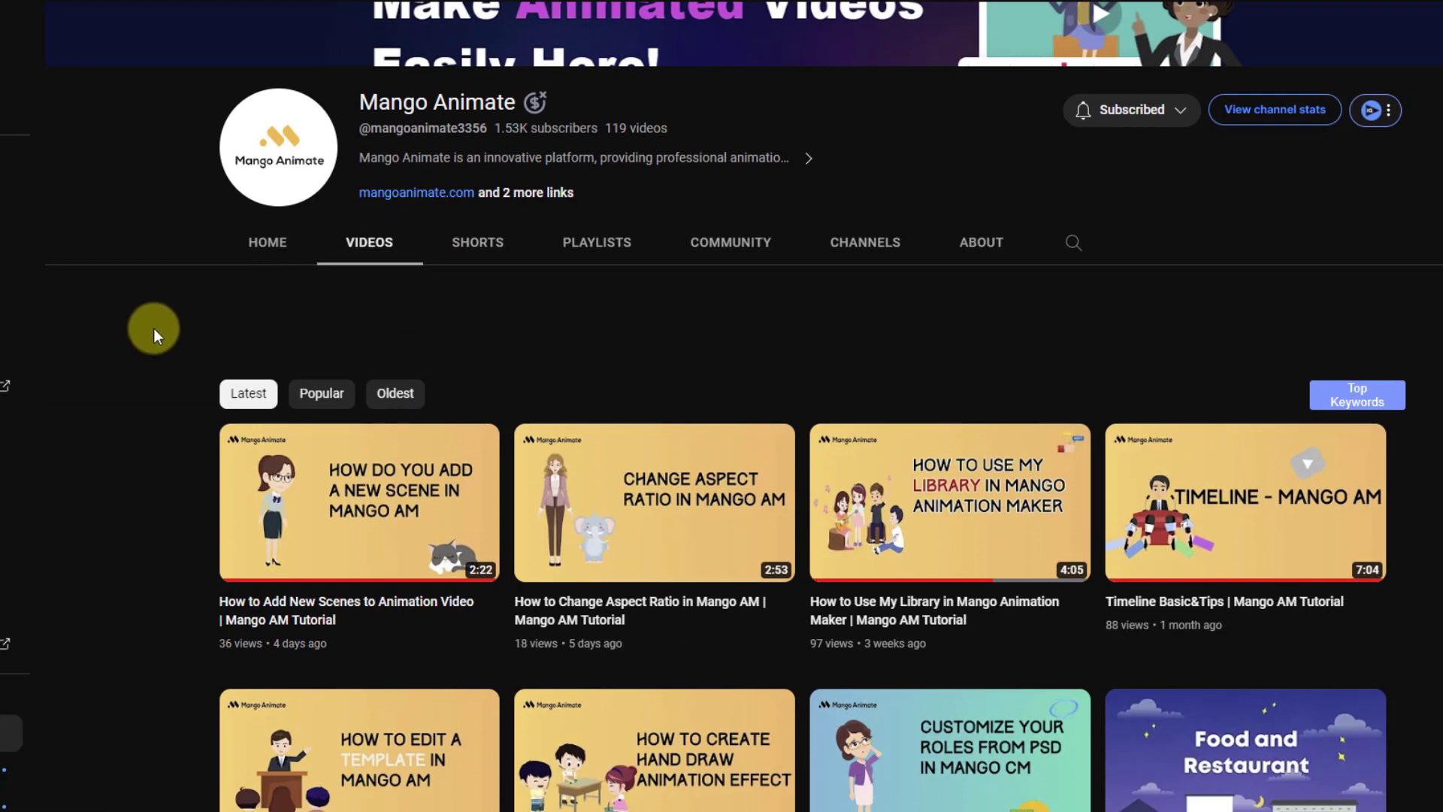
scroll(153, 330, "down", 1)
scroll(151, 403, "down", 1)
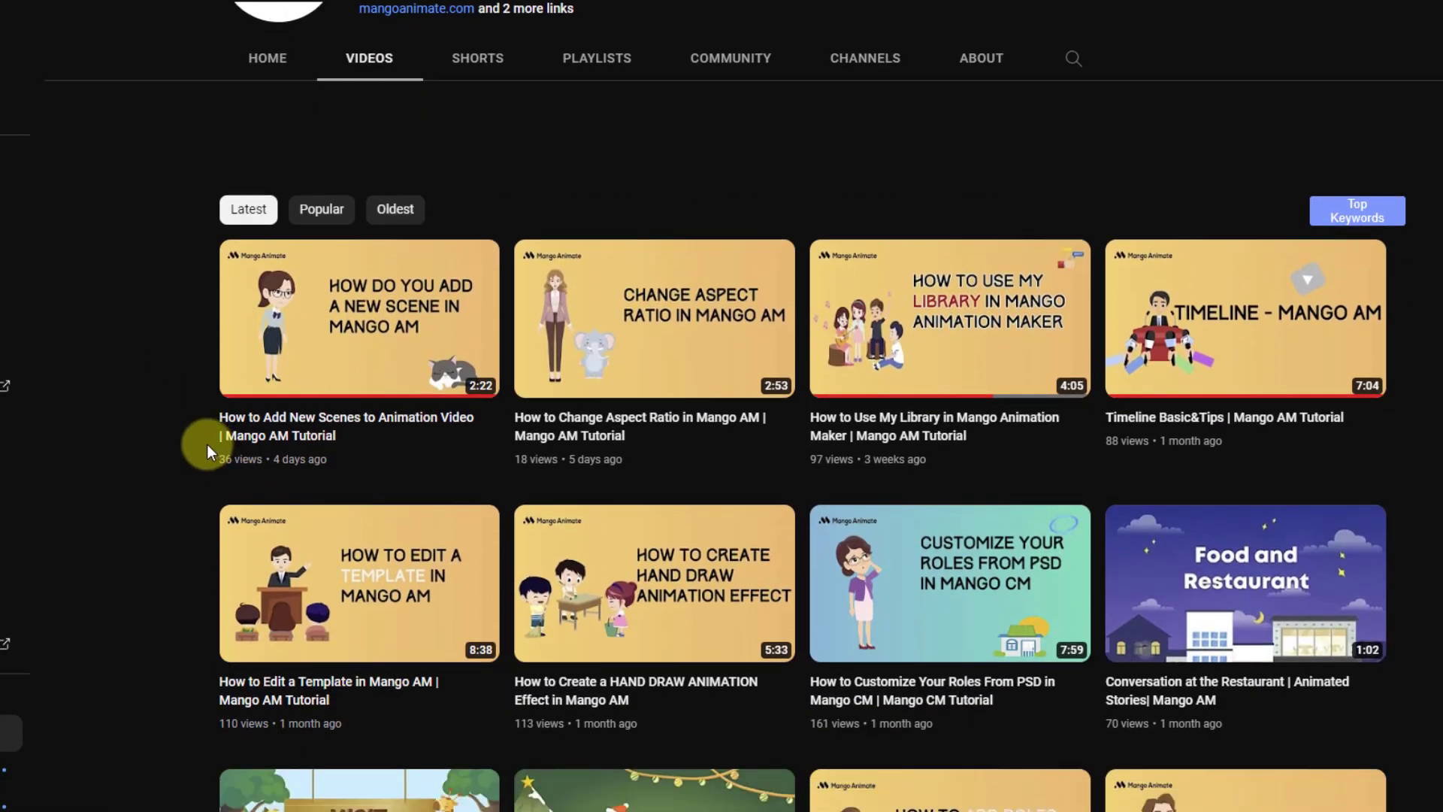
mouse_move(419, 434)
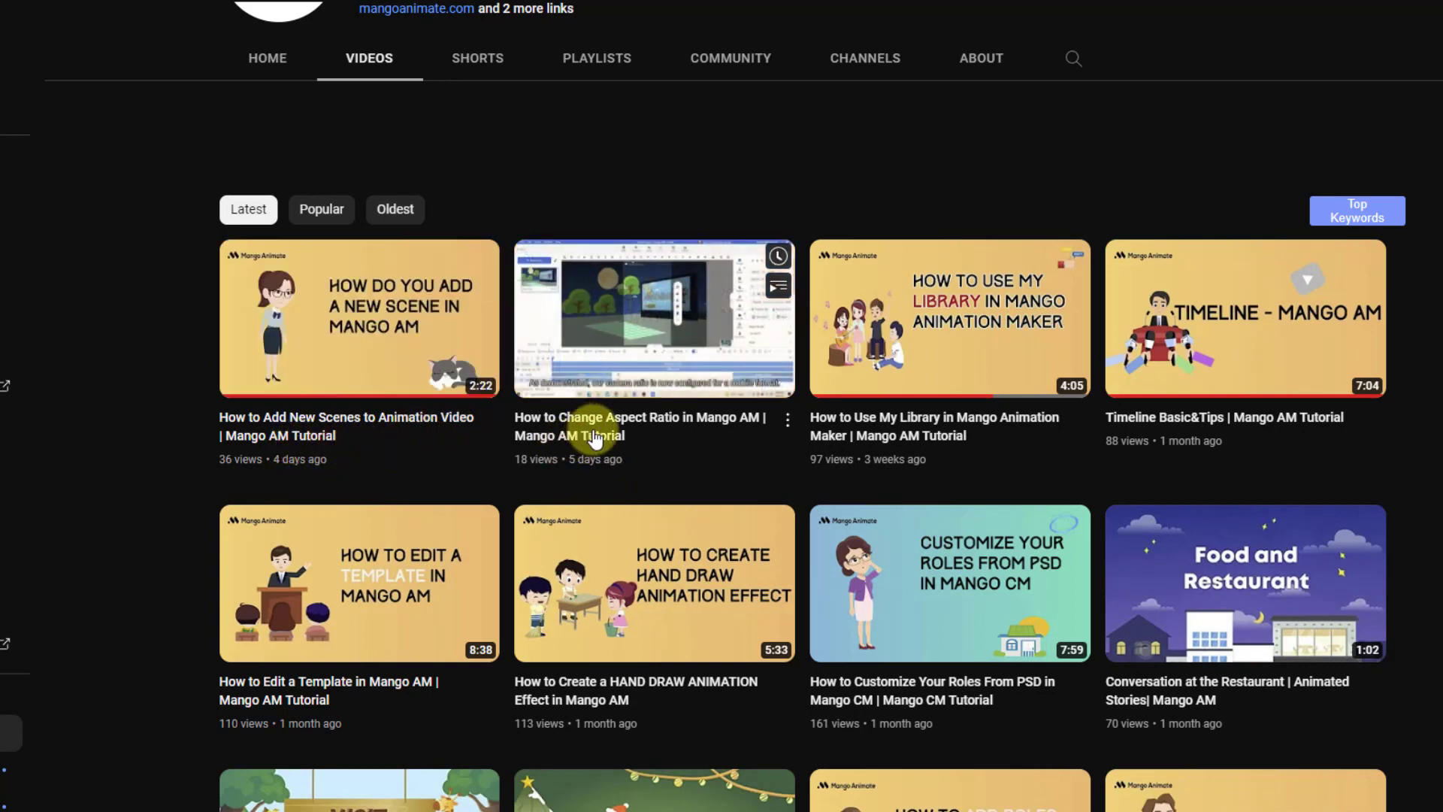
mouse_move(839, 457)
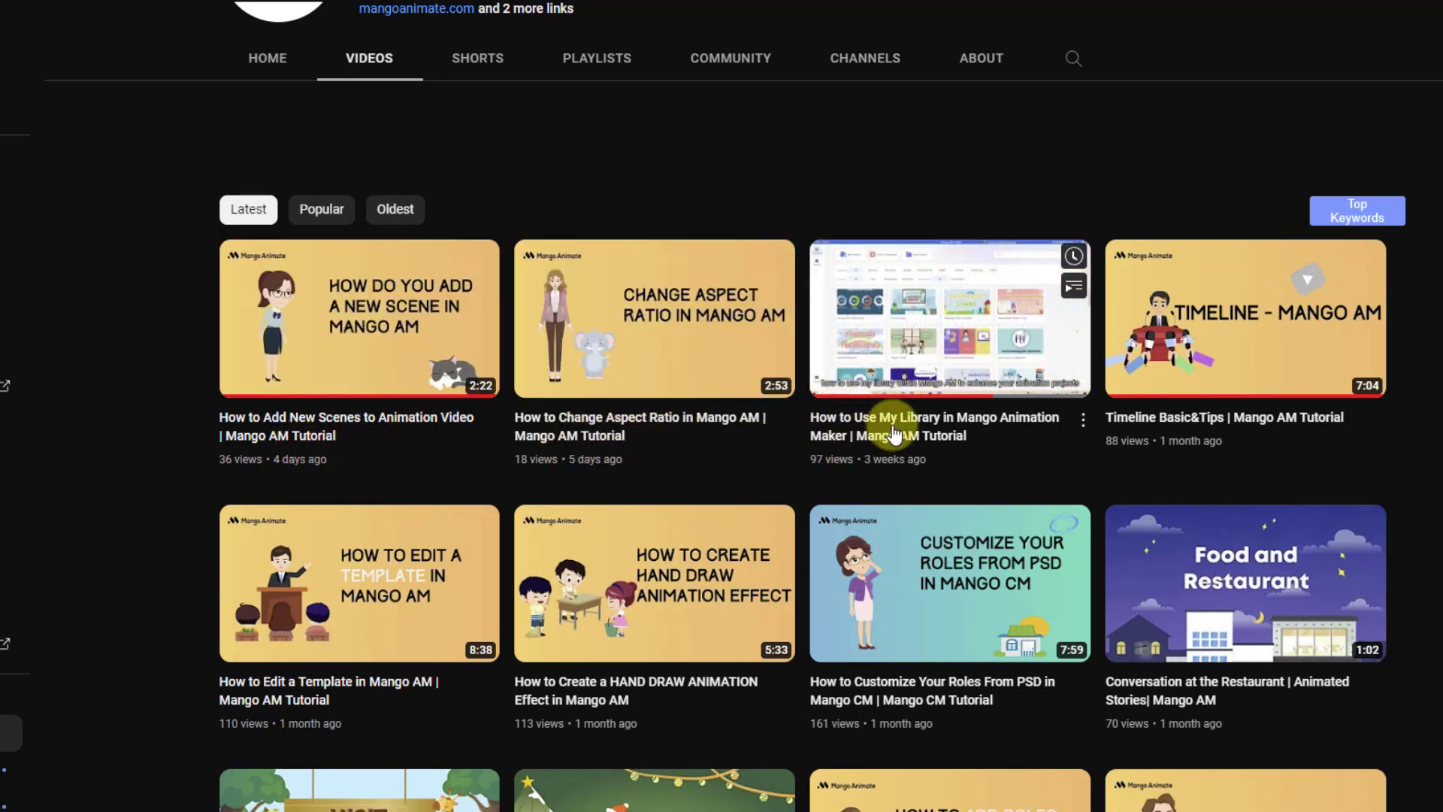
scroll(1346, 482, "down", 1)
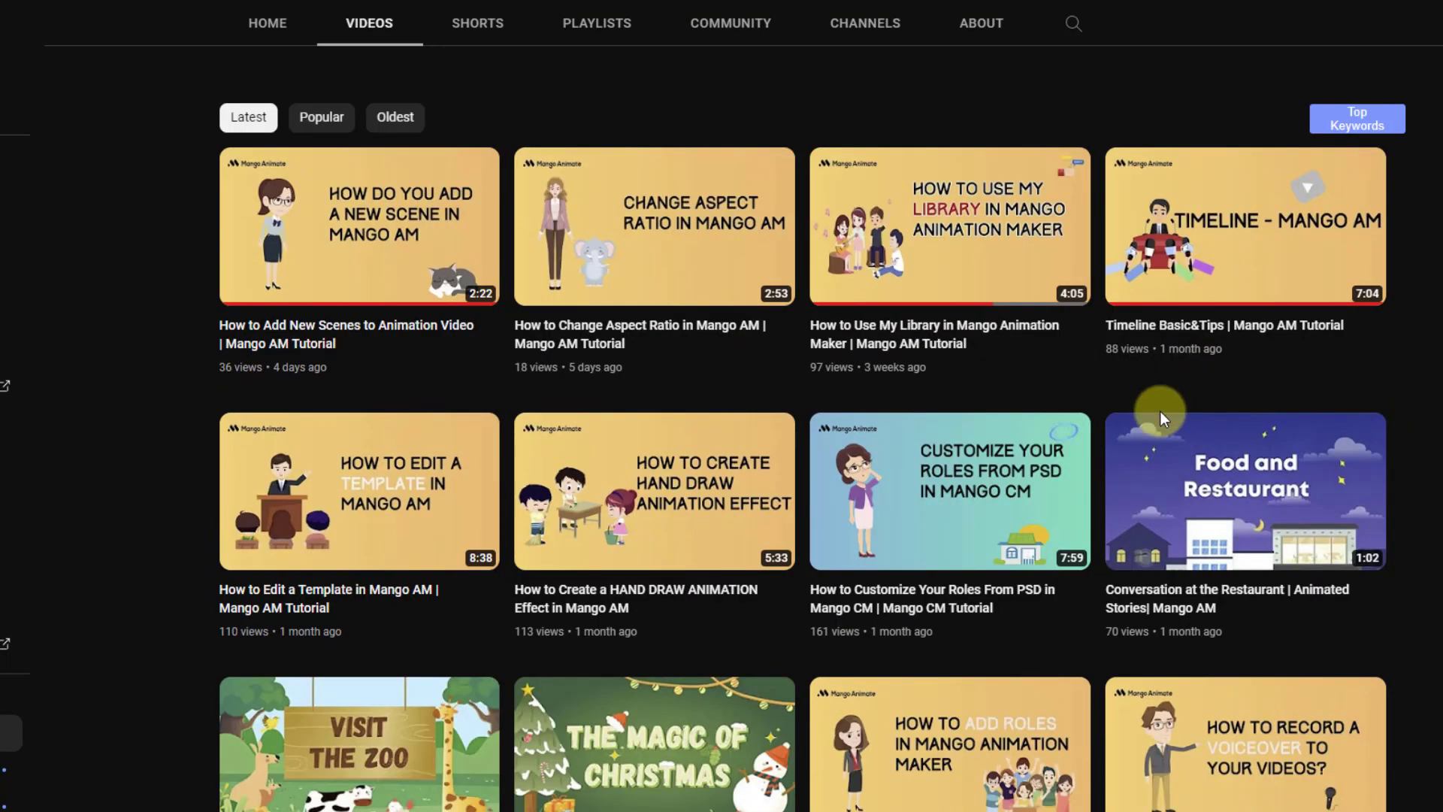
mouse_move(1131, 341)
scroll(1437, 344, "up", 10)
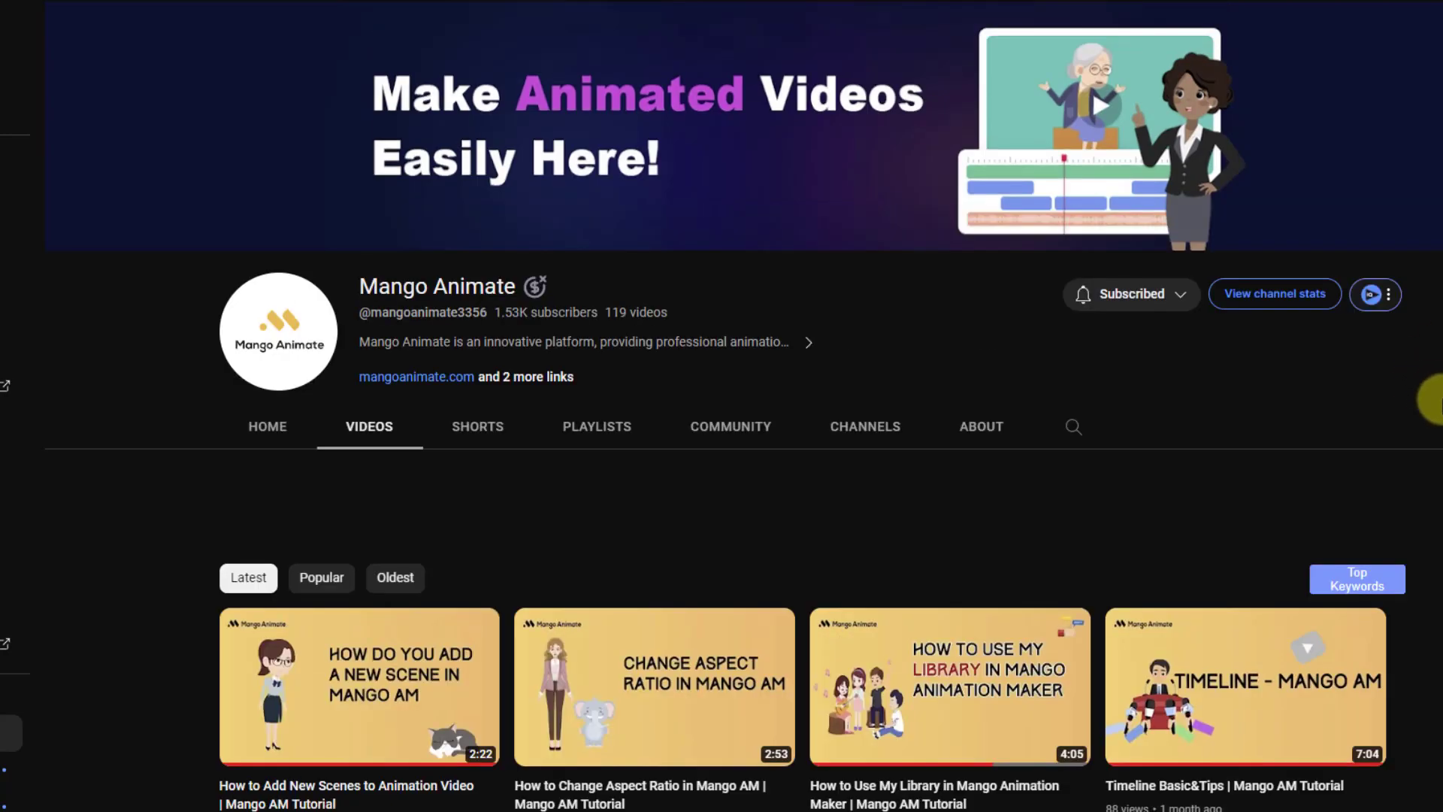
scroll(1413, 391, "down", 6)
scroll(1401, 412, "up", 6)
- View the channel's About page with its description, product links and 273,280 total views
left_click(975, 430)
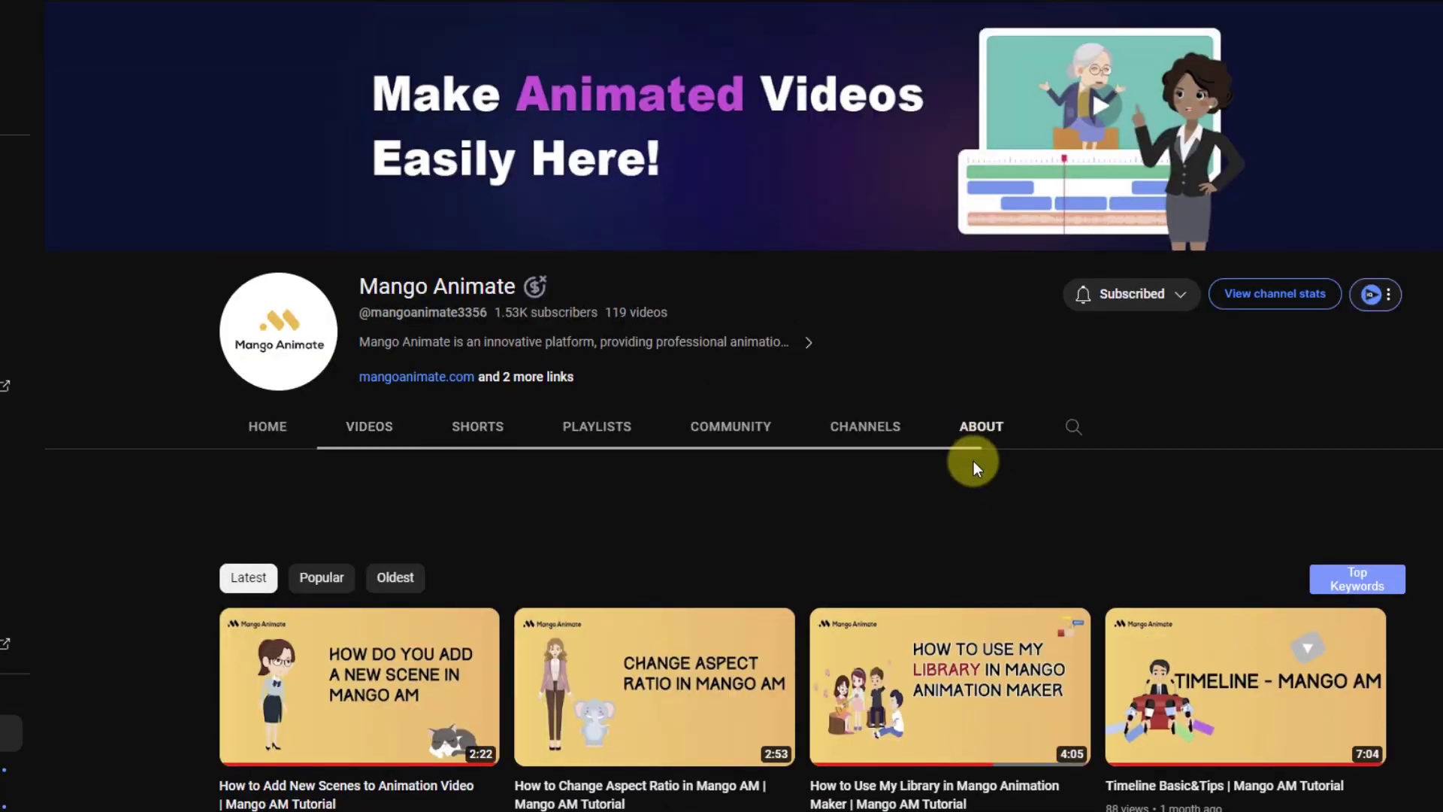
scroll(973, 462, "down", 5)
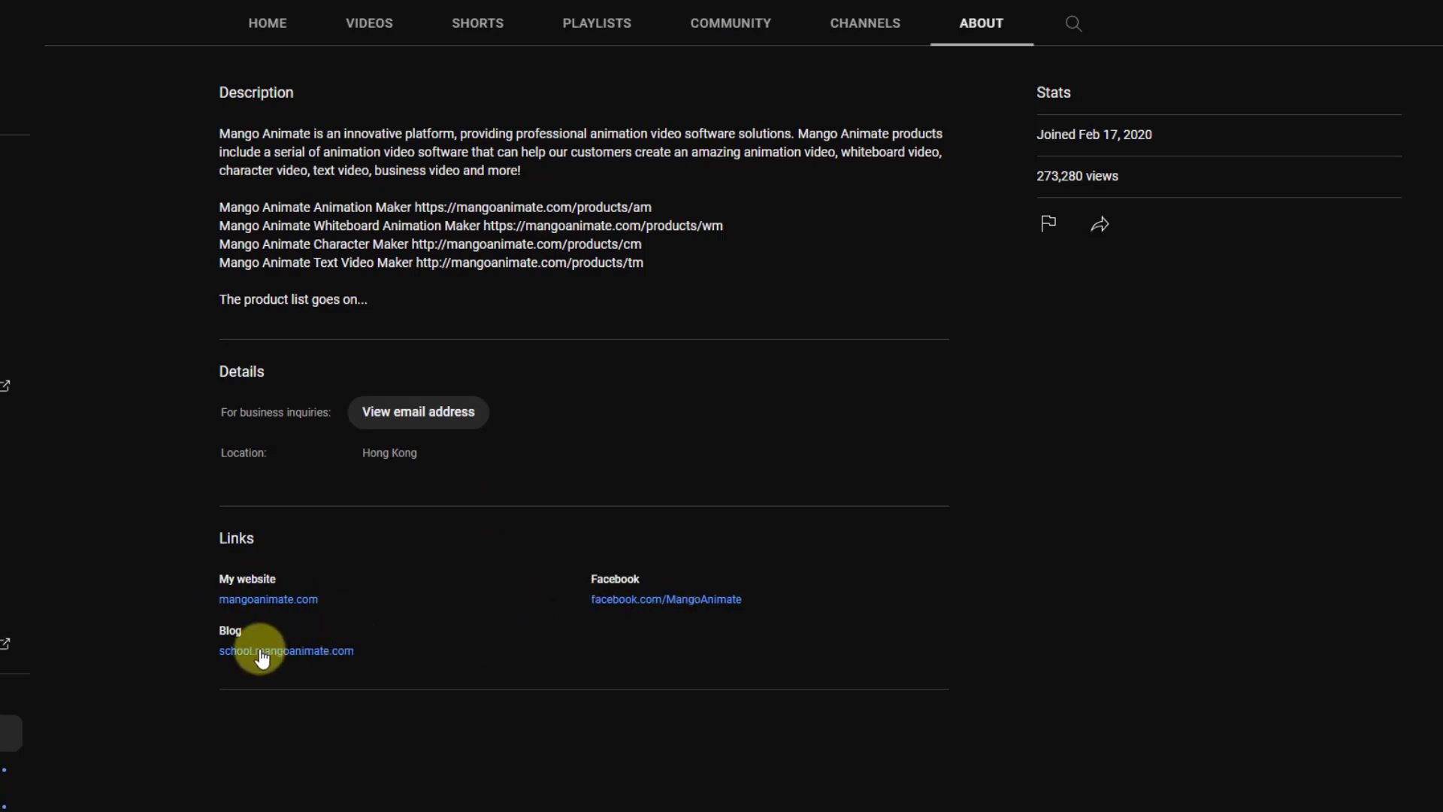
scroll(349, 634, "up", 5)
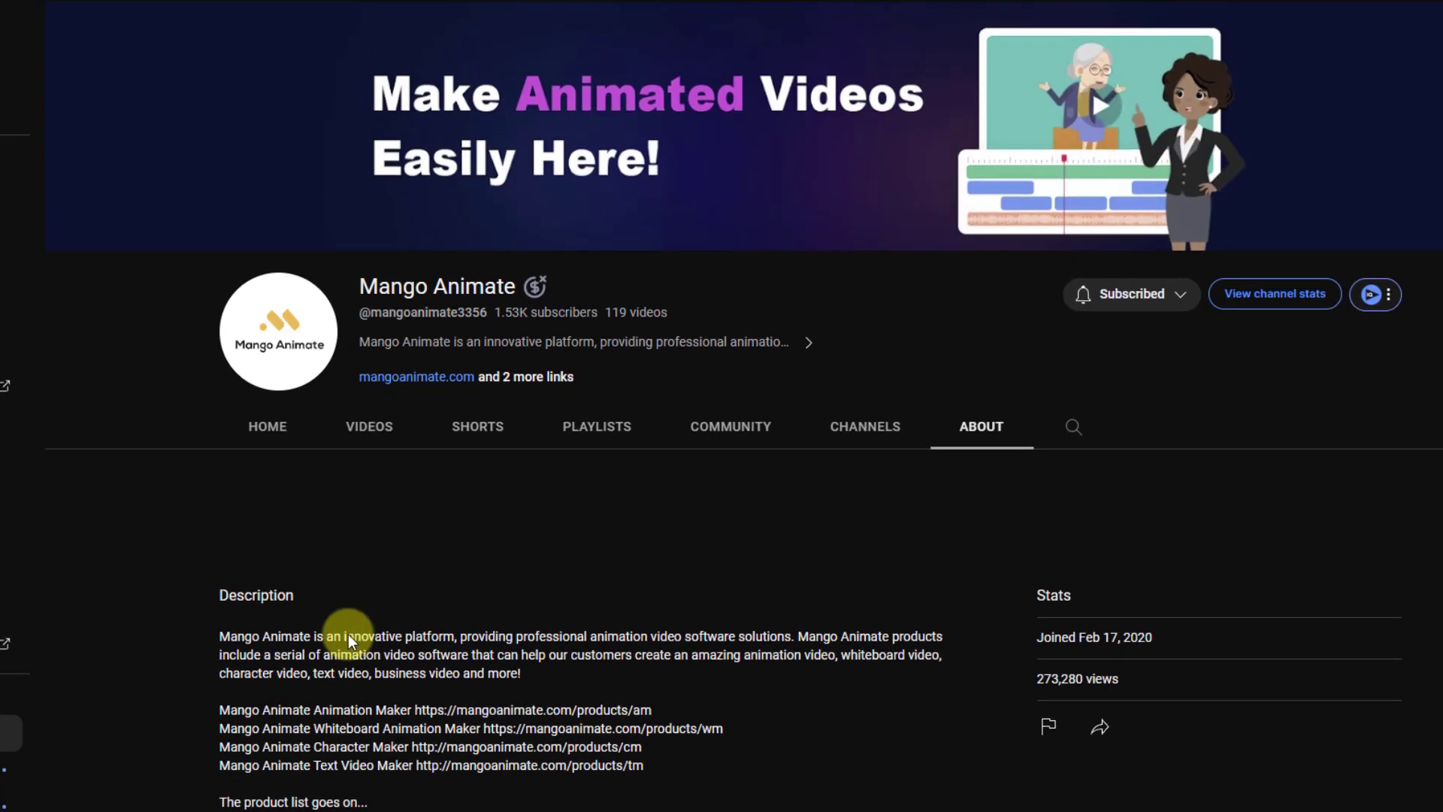